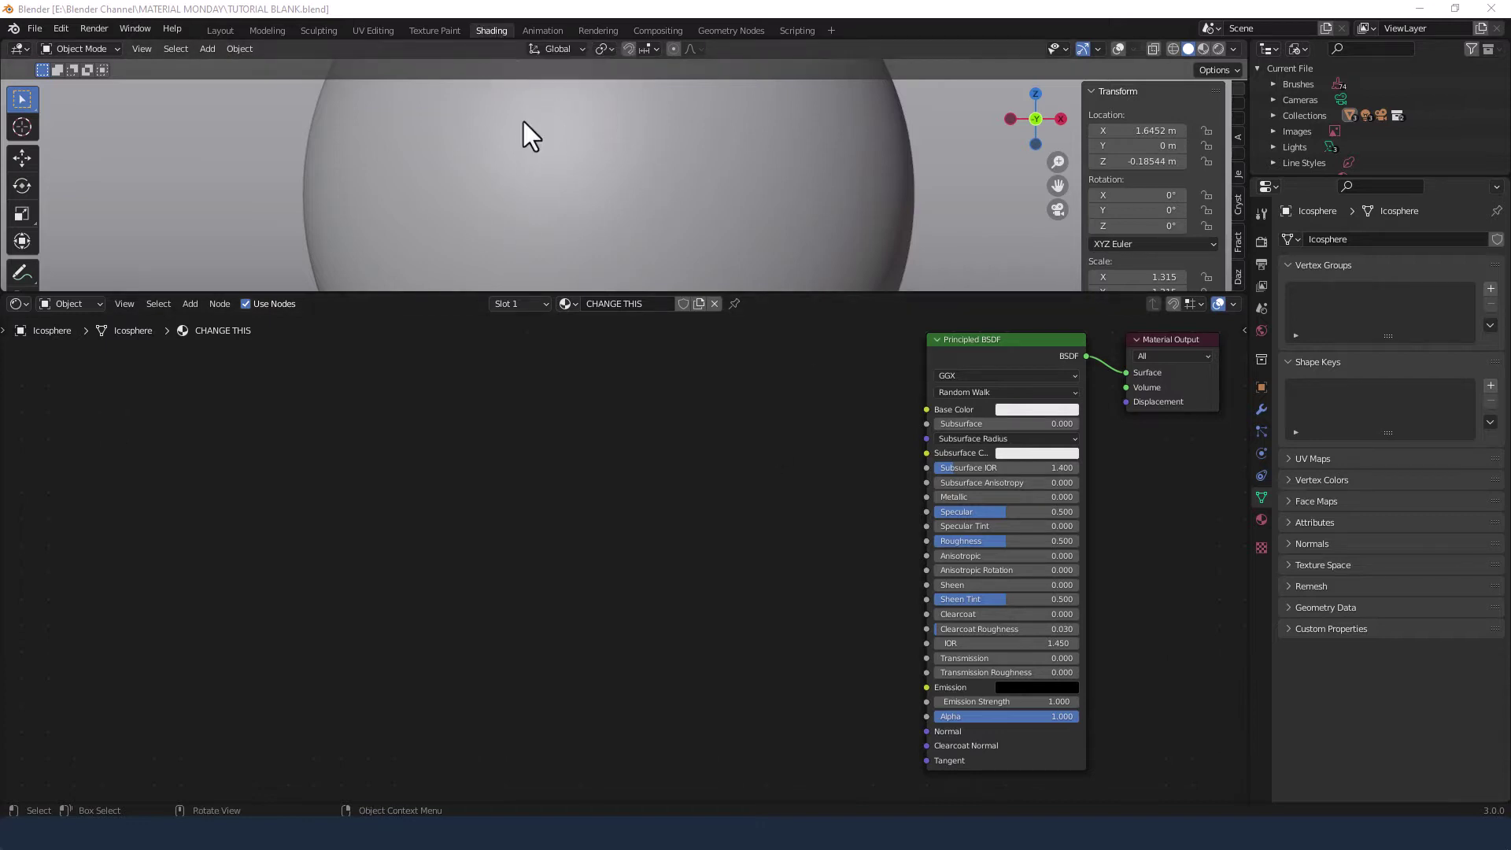
Switch the viewport to Rendered shading and bring the Principled BSDF settings into view.
left_click(1214, 49)
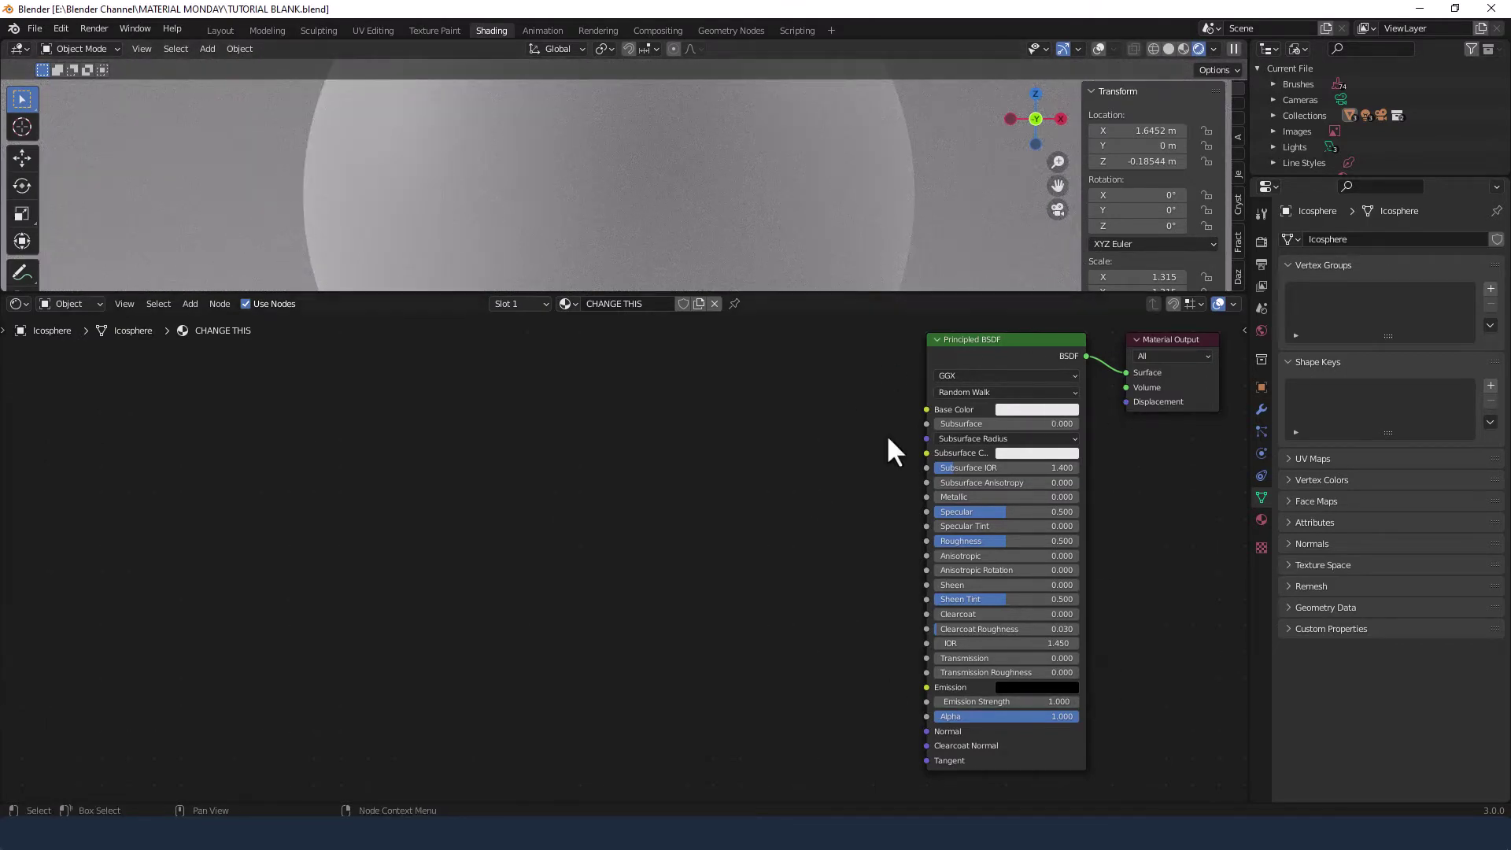
scroll(907, 521, "up", 2)
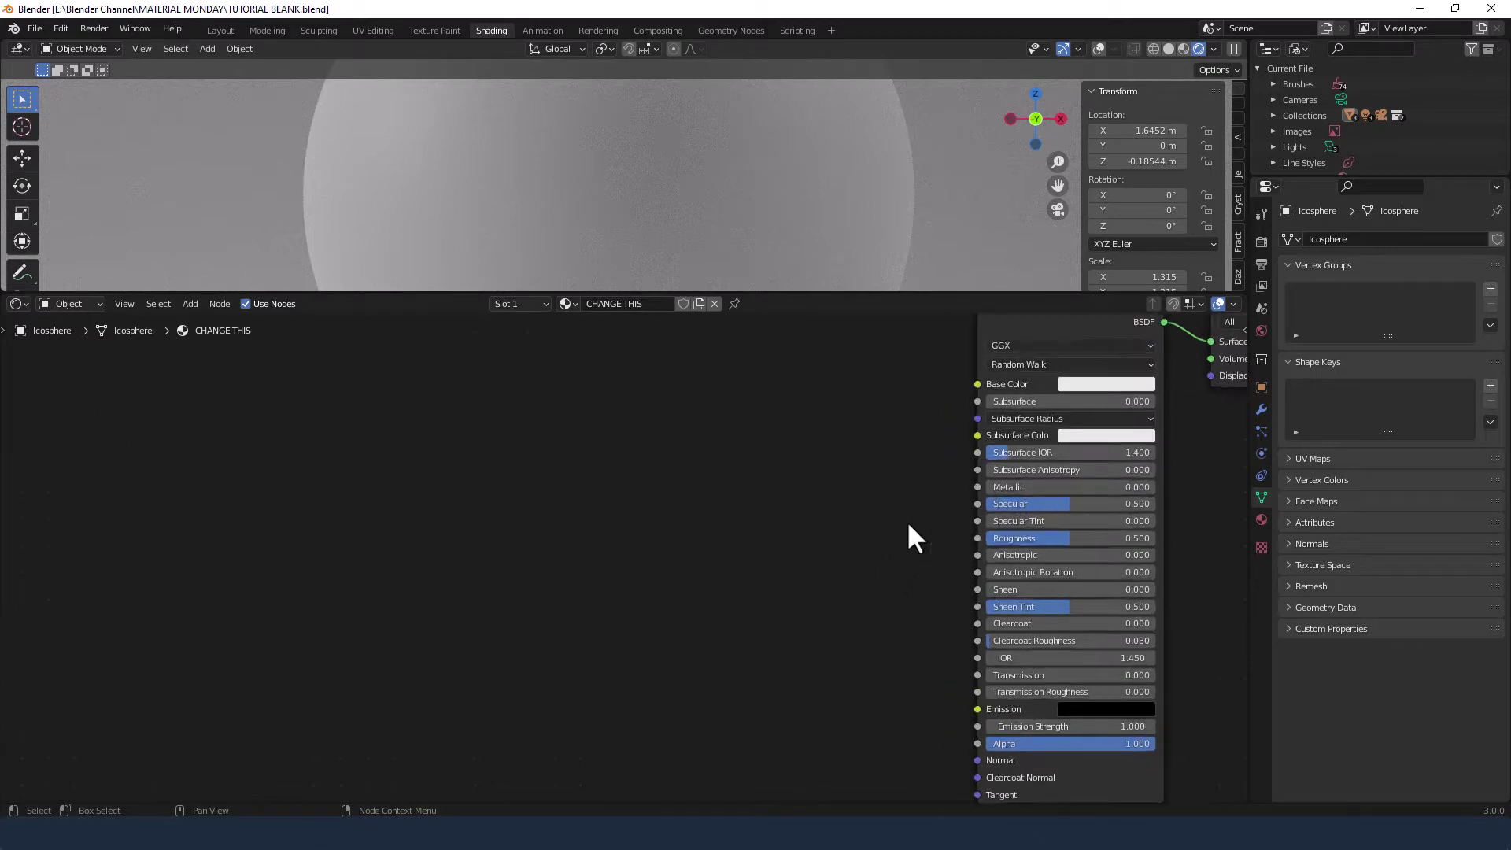
middle_click_drag(921, 513, 506, 547)
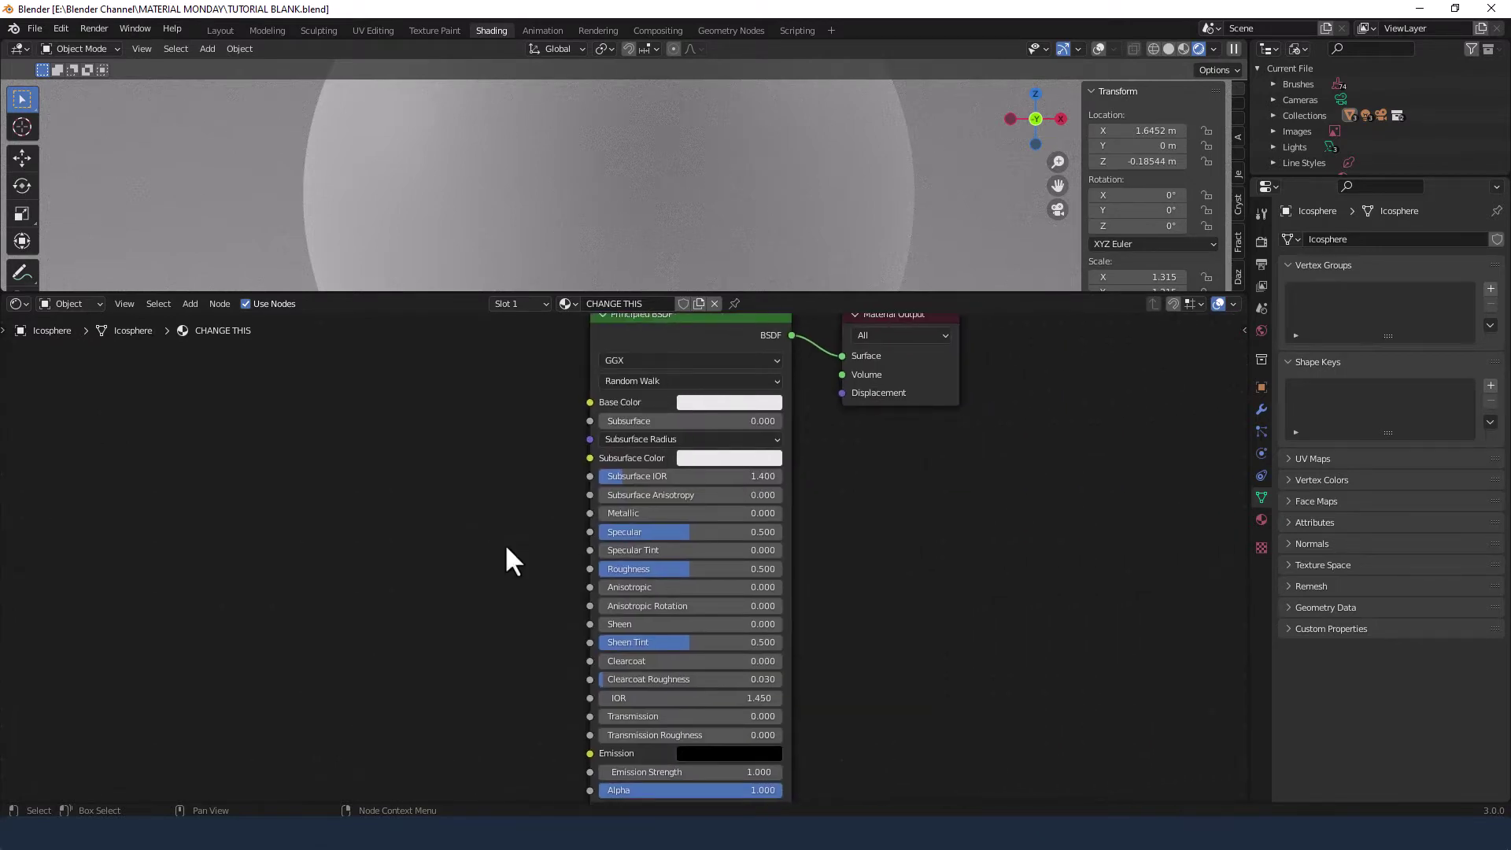
scroll(503, 543, "up", 2)
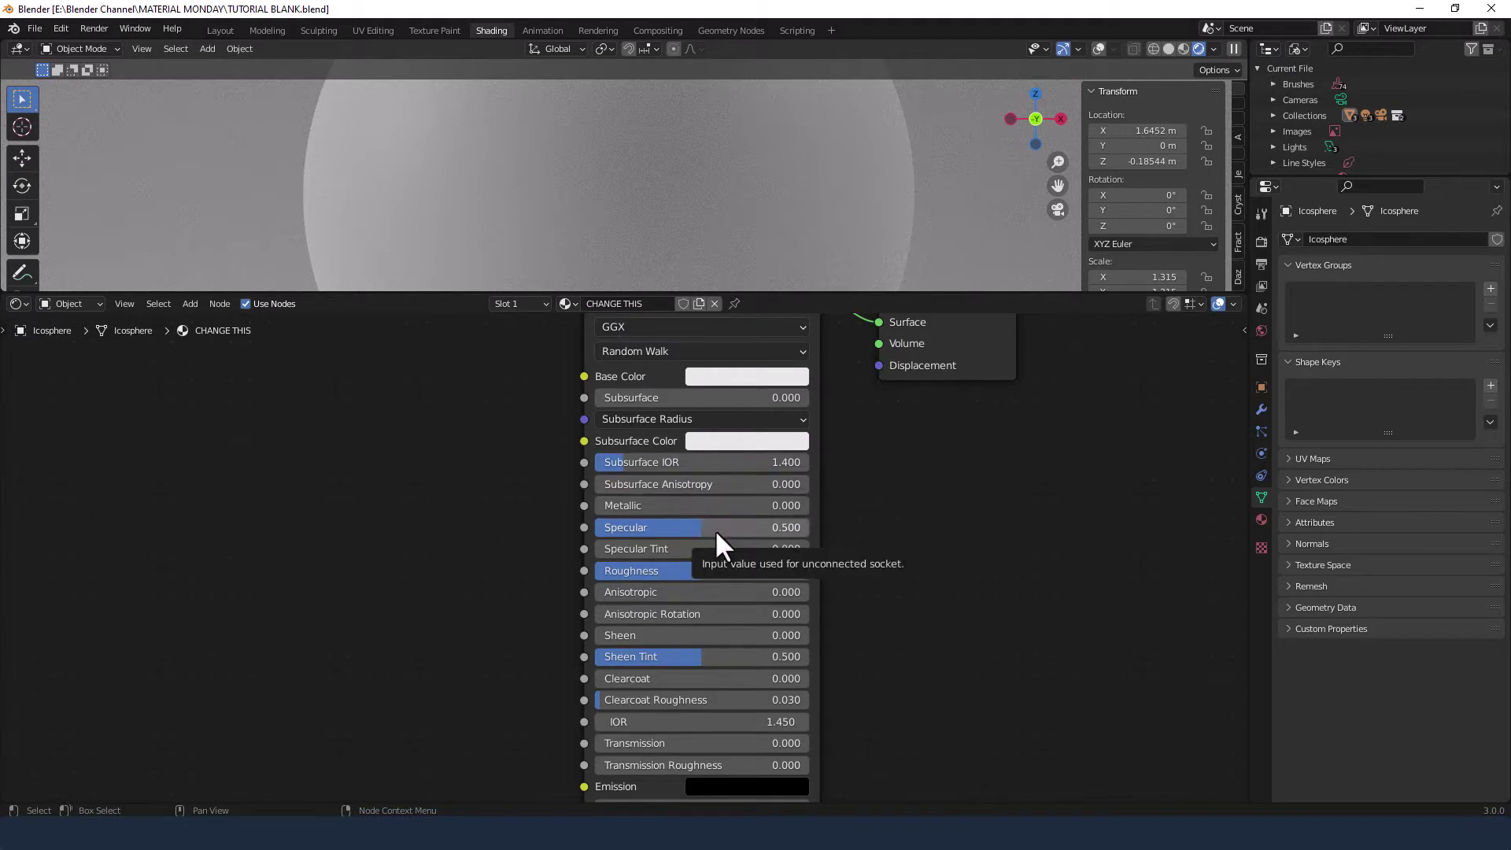
Set the Principled BSDF Roughness to 0.05, Sheen to 0.5 and Clearcoat to 0.5.
left_click(715, 572)
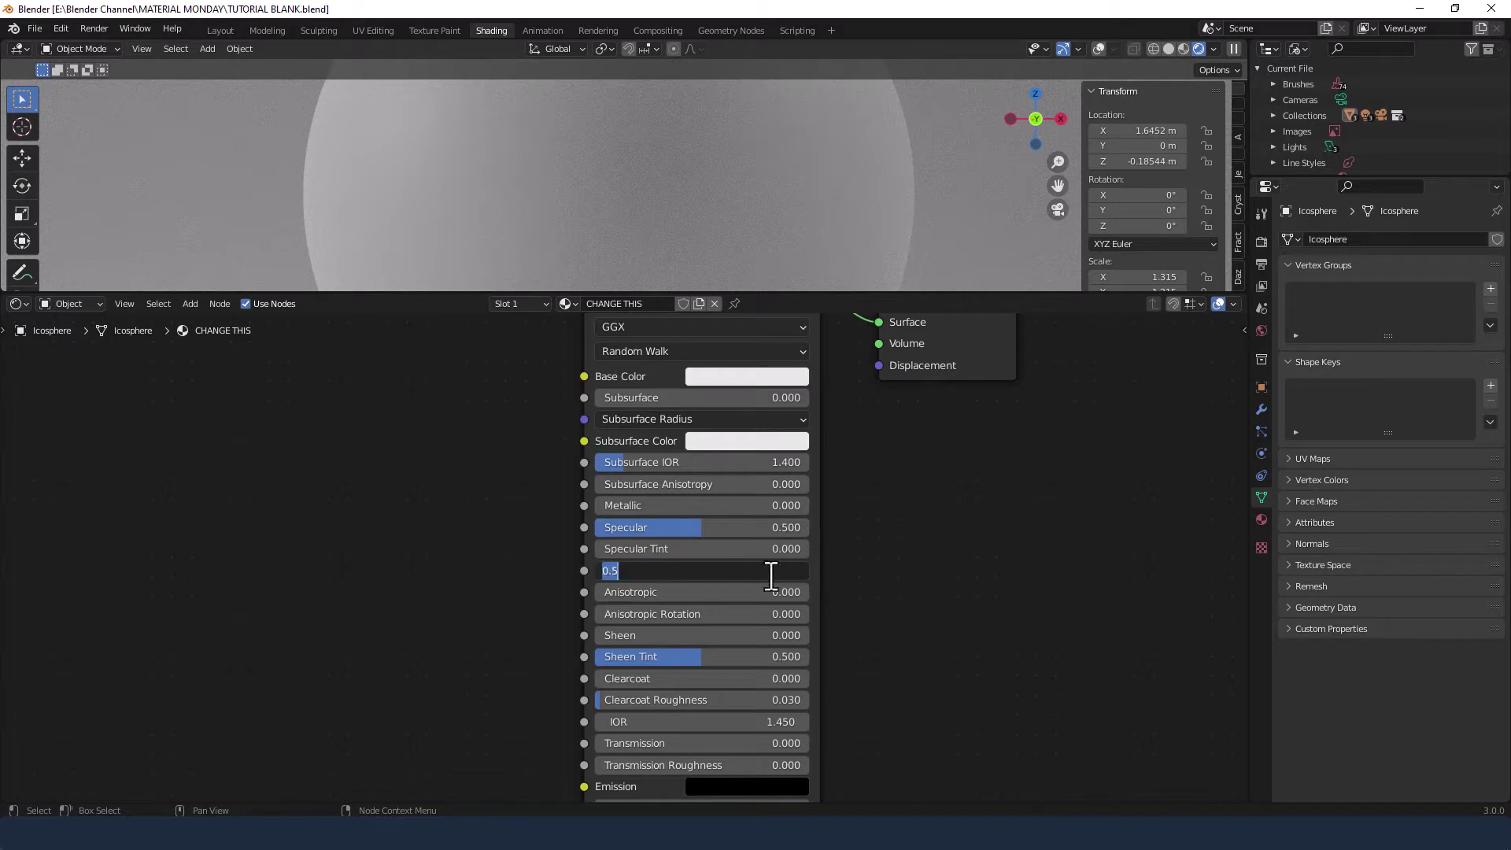
type("0.05")
key("Return")
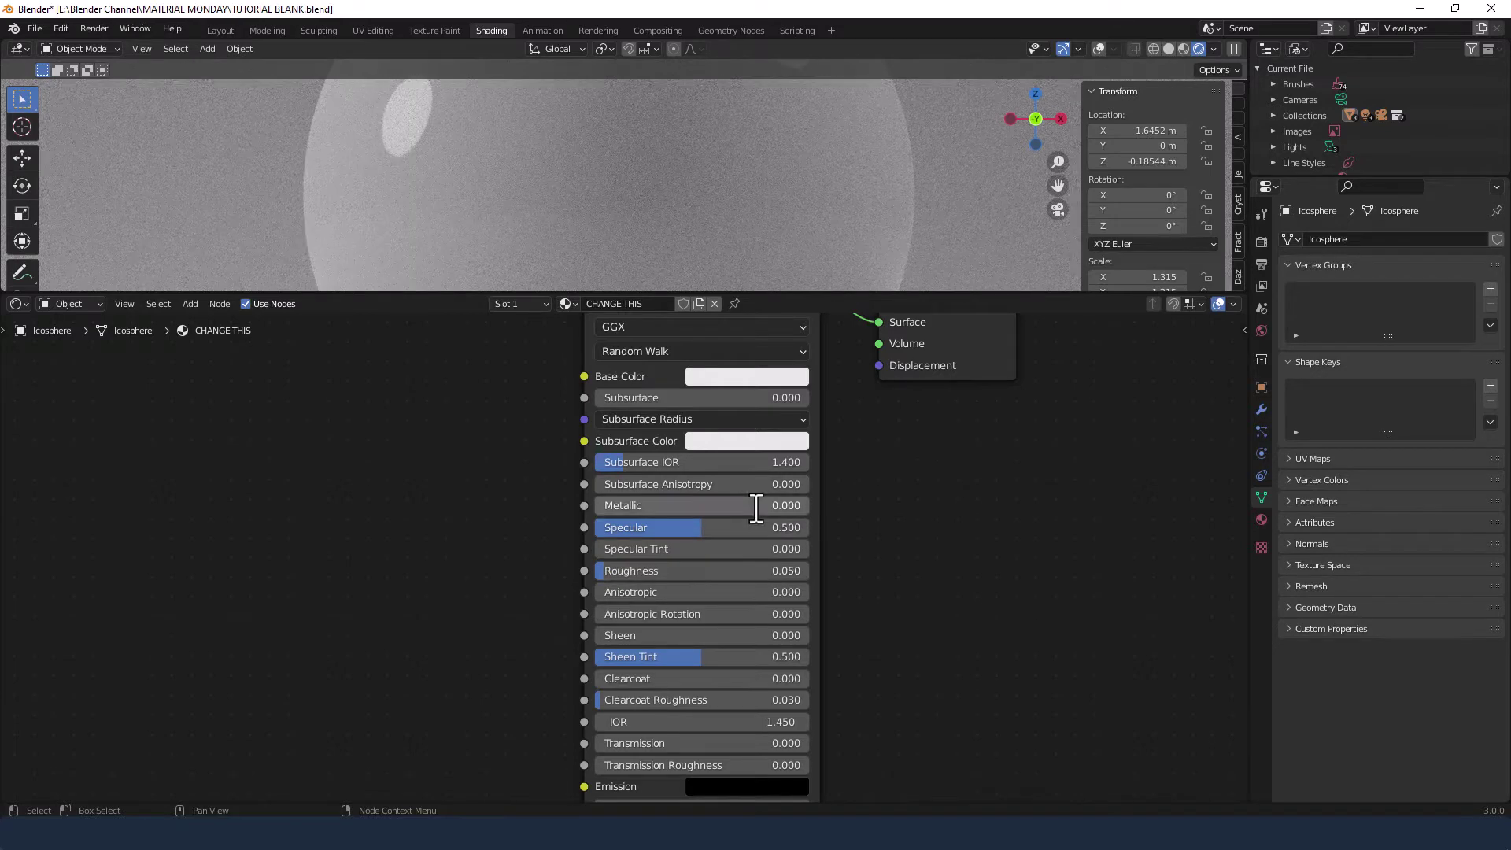
left_click(715, 636)
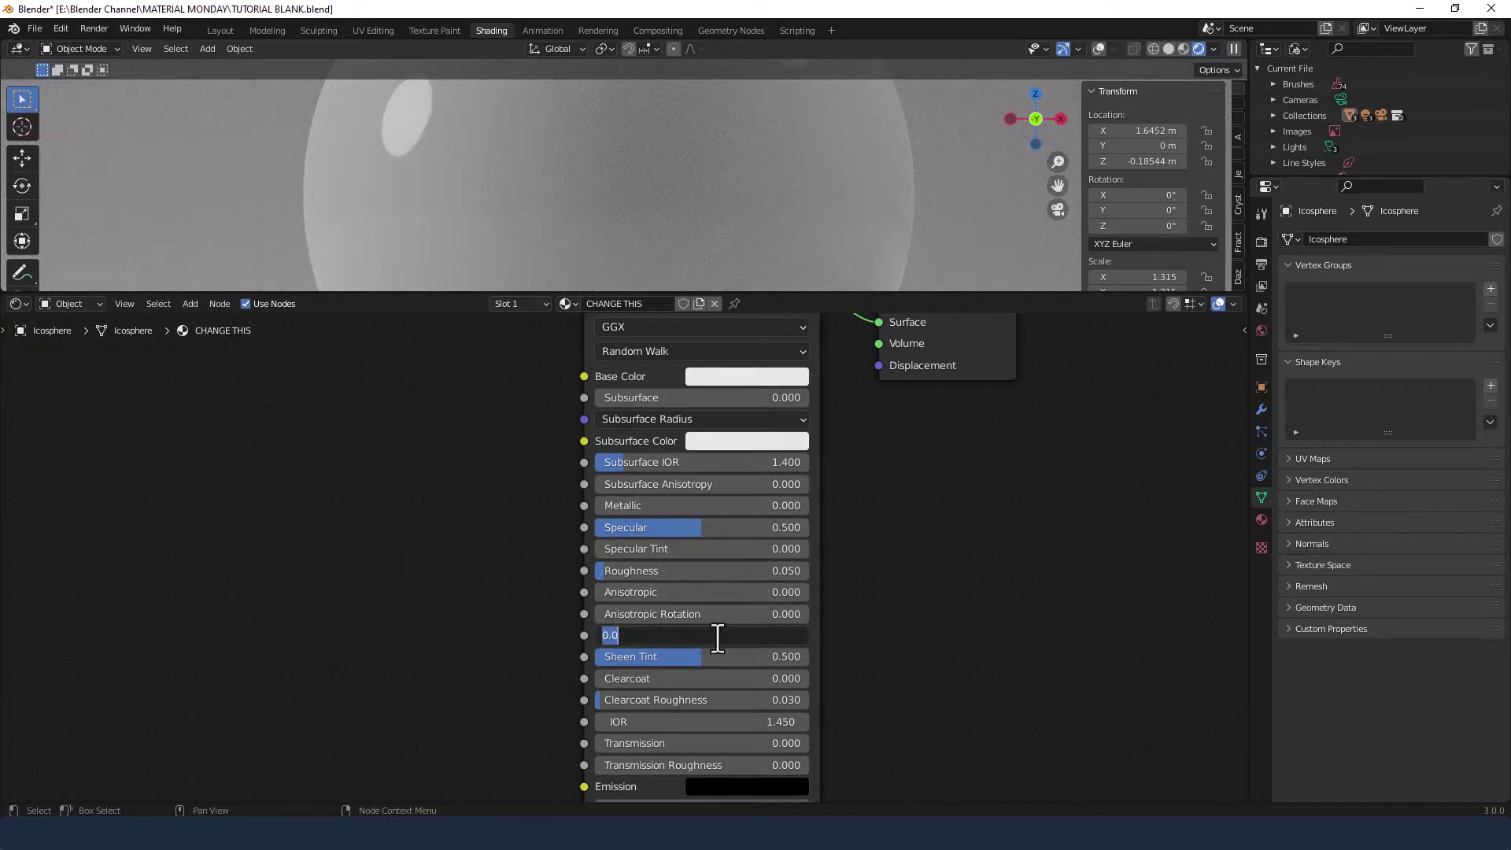
type(".5")
key("Return")
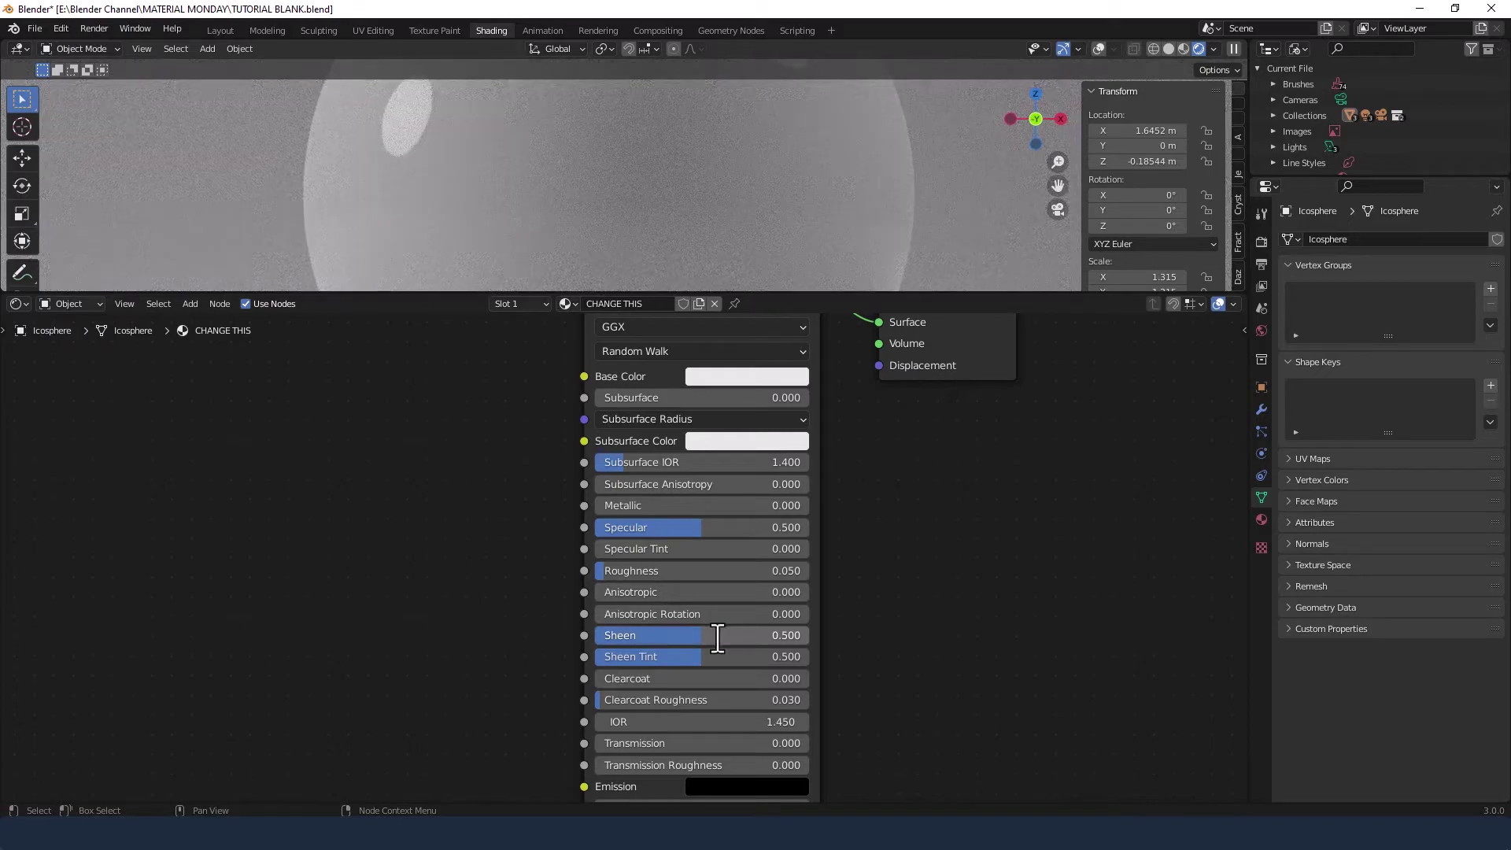
left_click(702, 679)
type(".5")
key("Return")
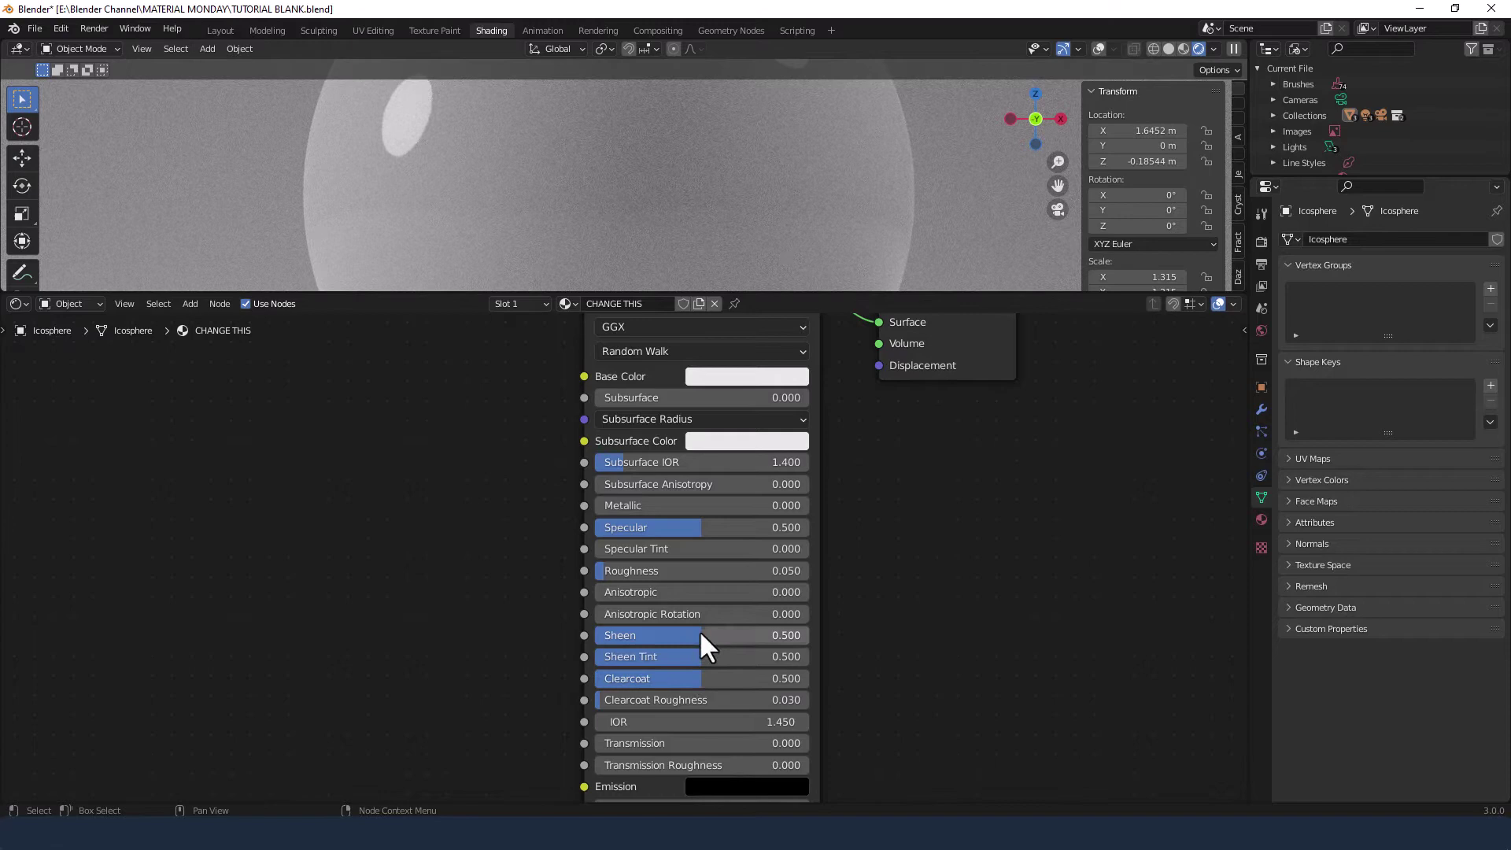
scroll(698, 611, "down", 3)
middle_click_drag(543, 556, 769, 539)
scroll(914, 497, "up", 1)
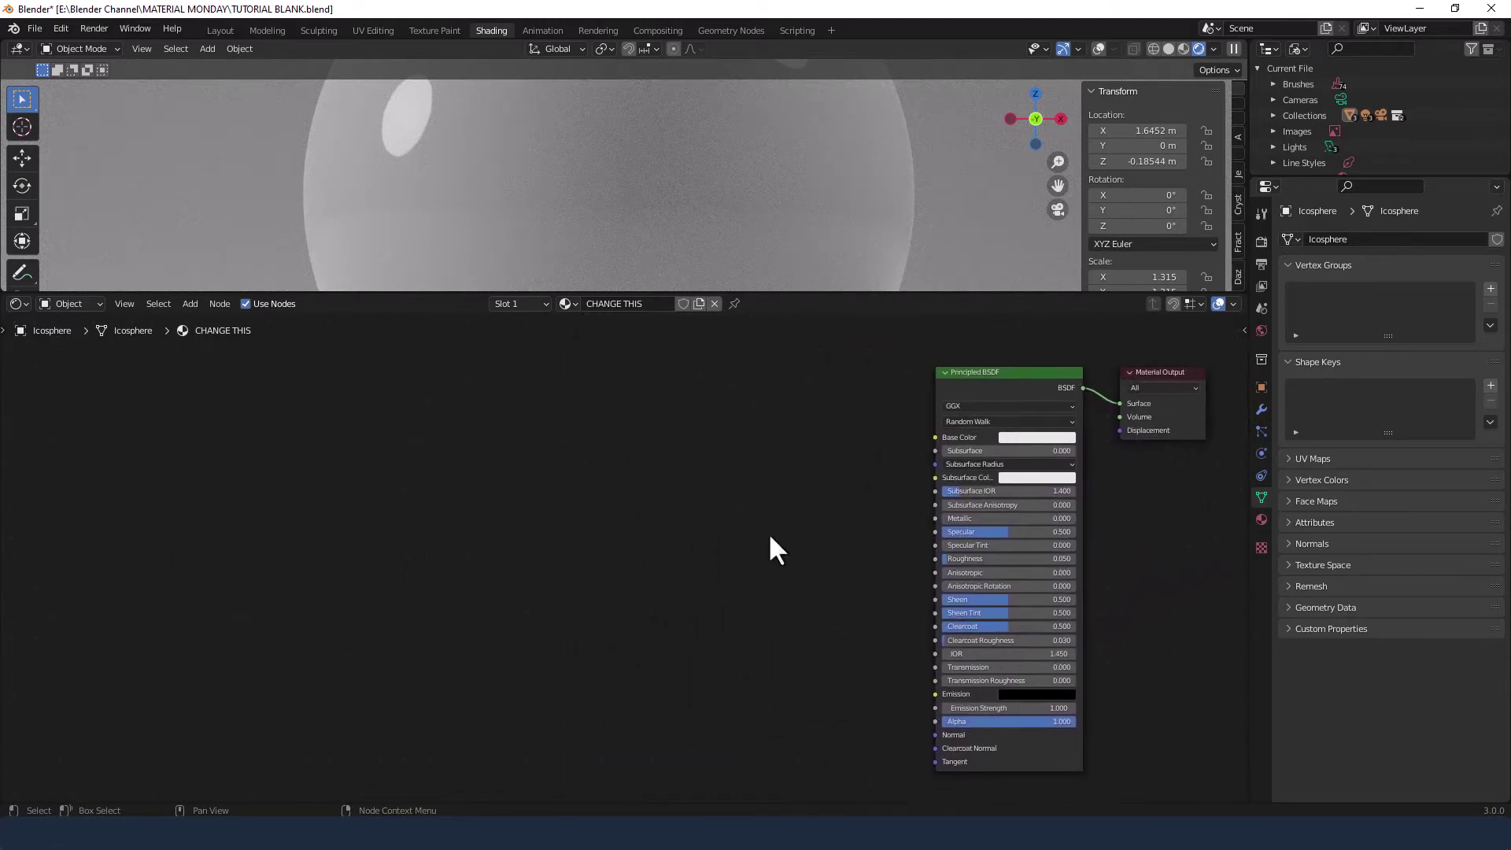
Add a ColorRamp left of the Principled BSDF and connect its Color to Base Color.
key("shift+a")
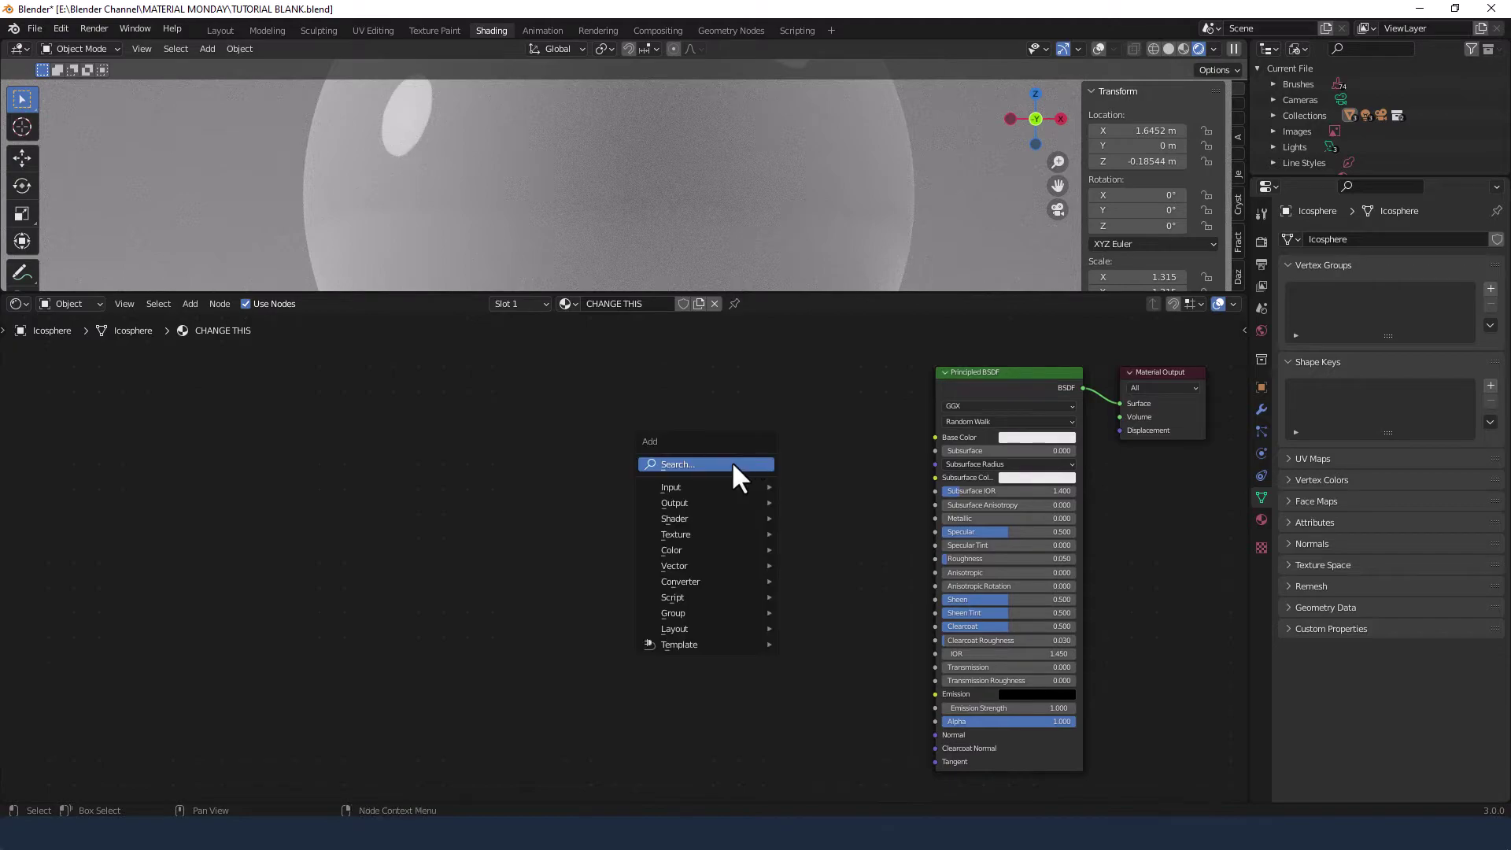
left_click(727, 462)
type("color ramp")
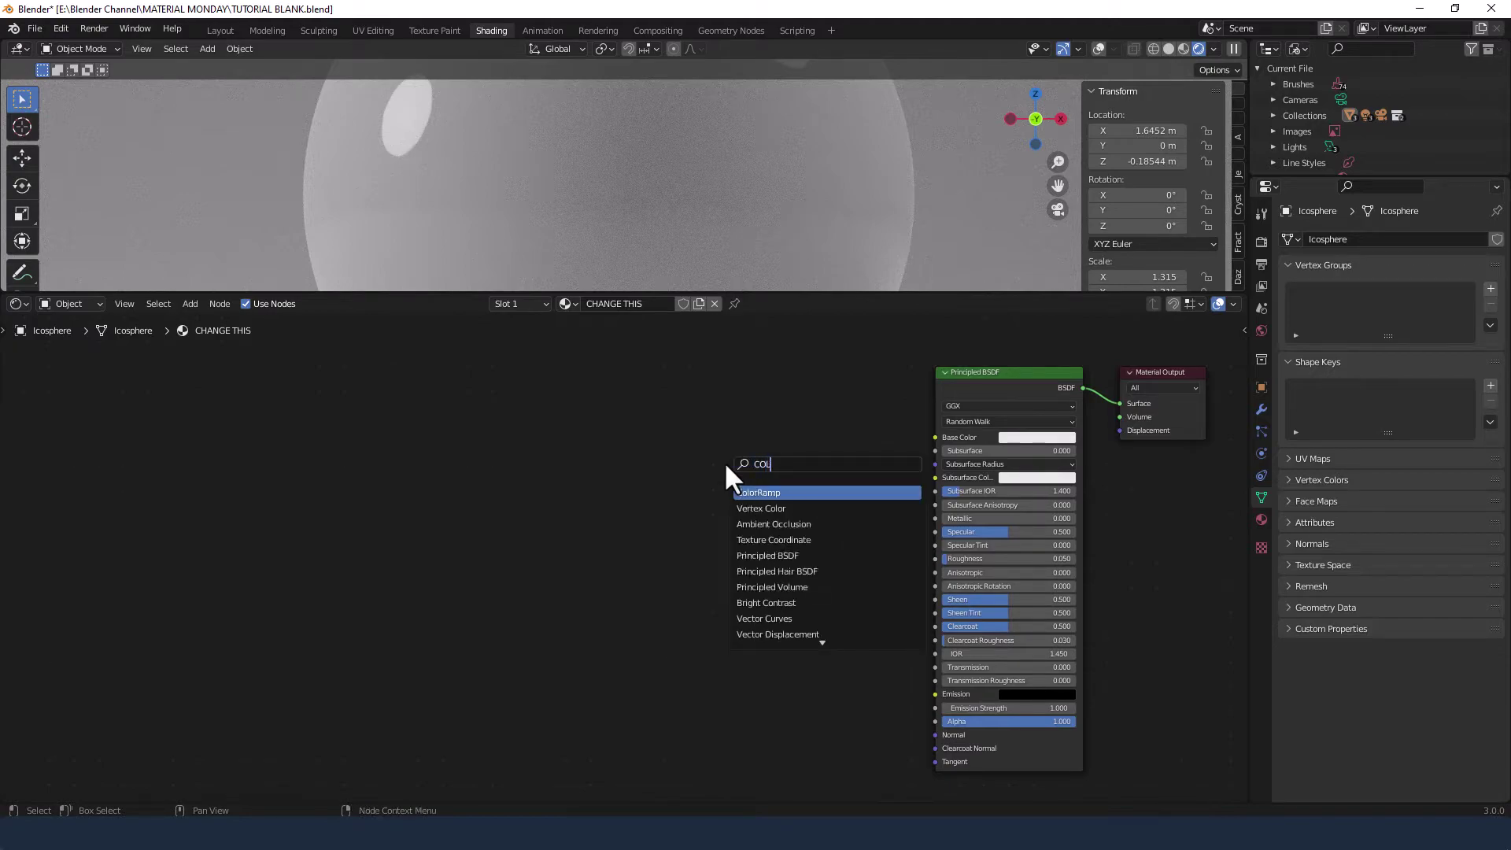
key("Return")
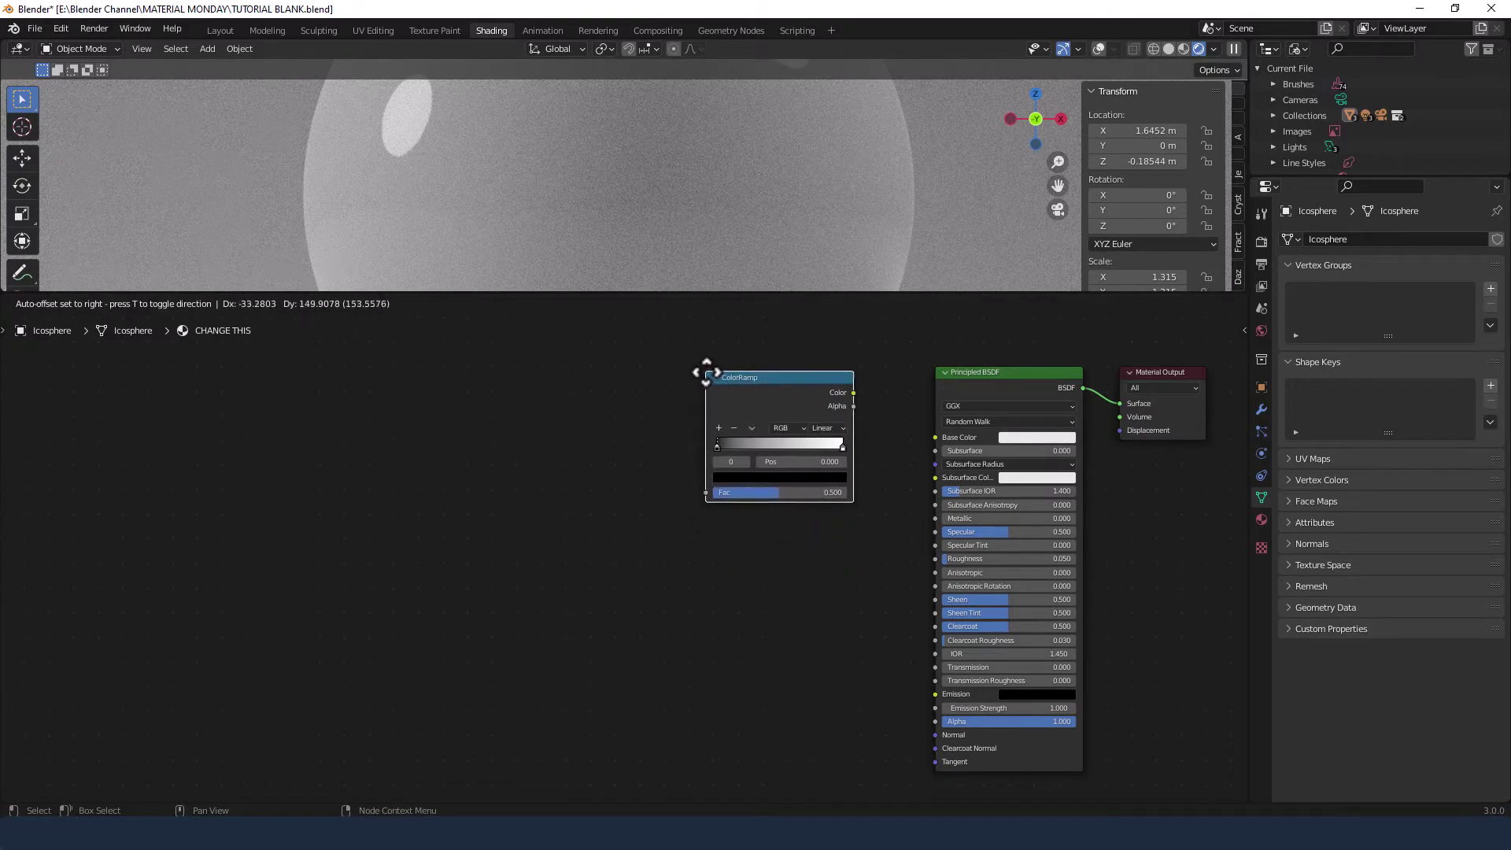
left_click(708, 372)
left_click_drag(858, 392, 930, 440)
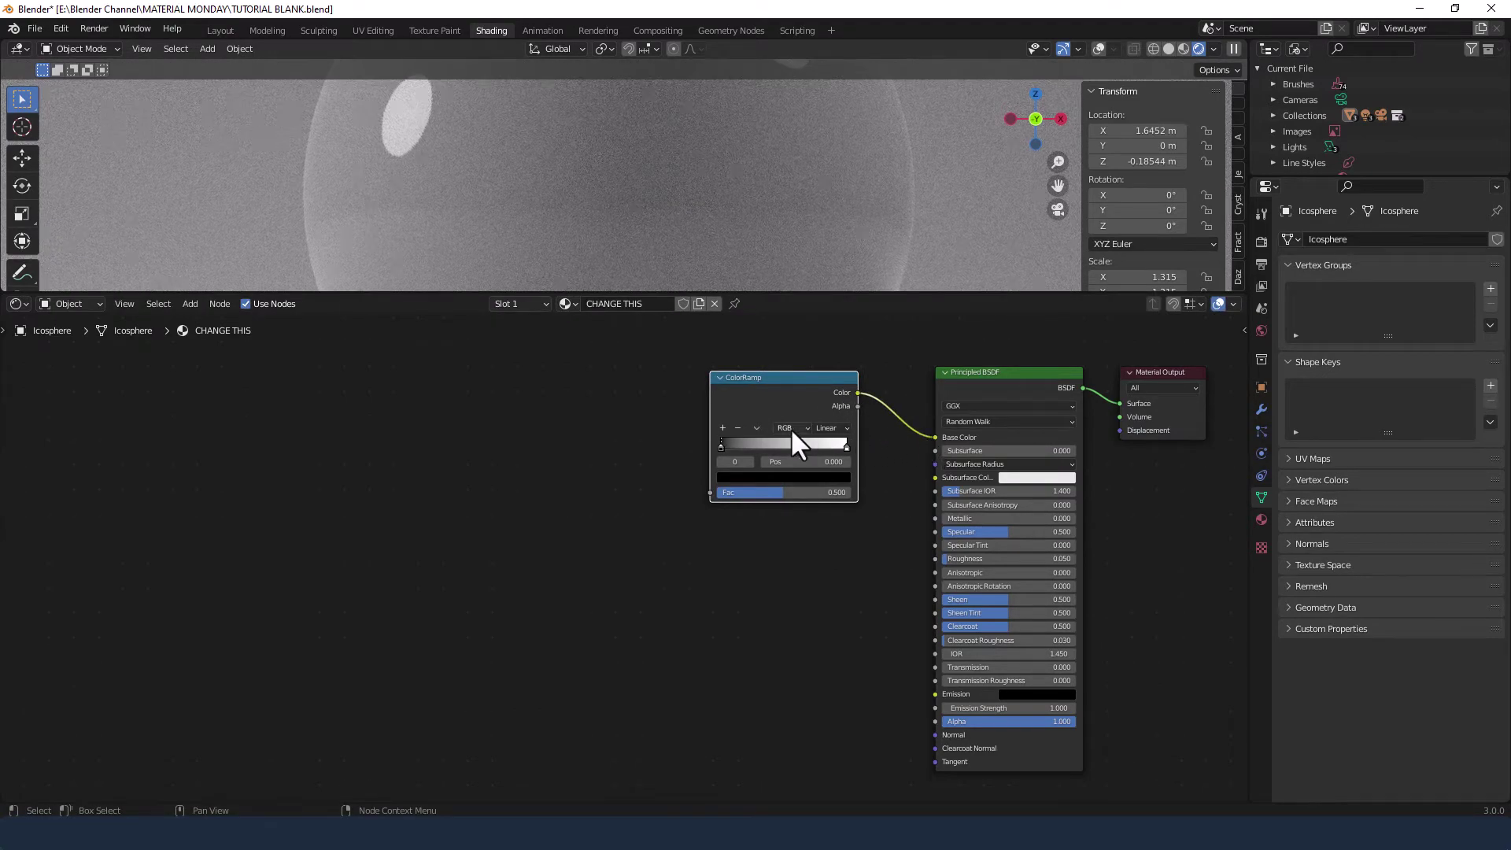
scroll(790, 427, "up", 4)
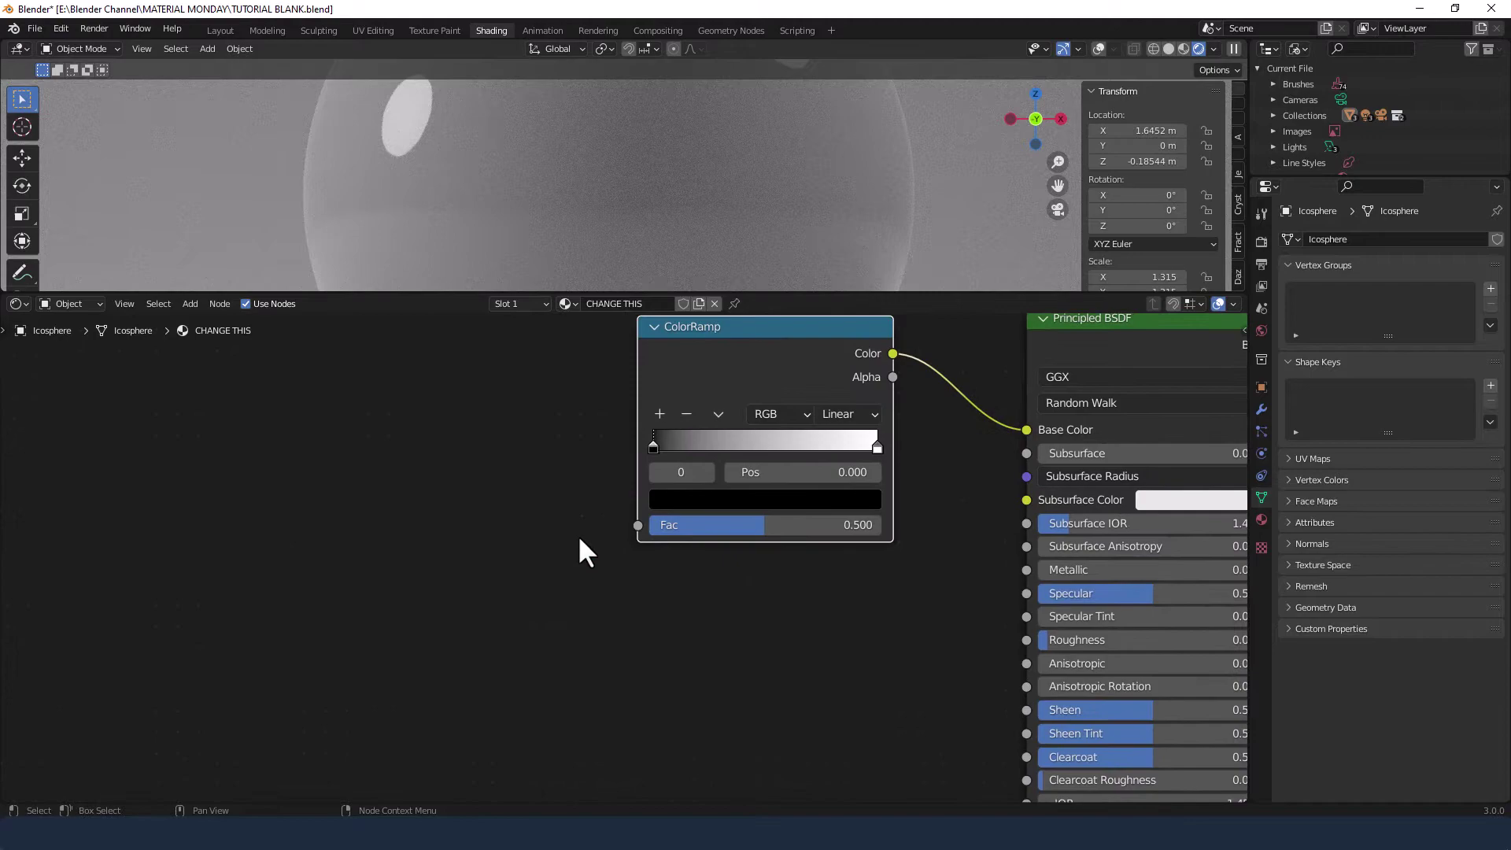
Add two extra stops to the ColorRamp.
right_click(578, 535)
middle_click_drag(580, 497, 465, 563)
scroll(476, 564, "up", 2)
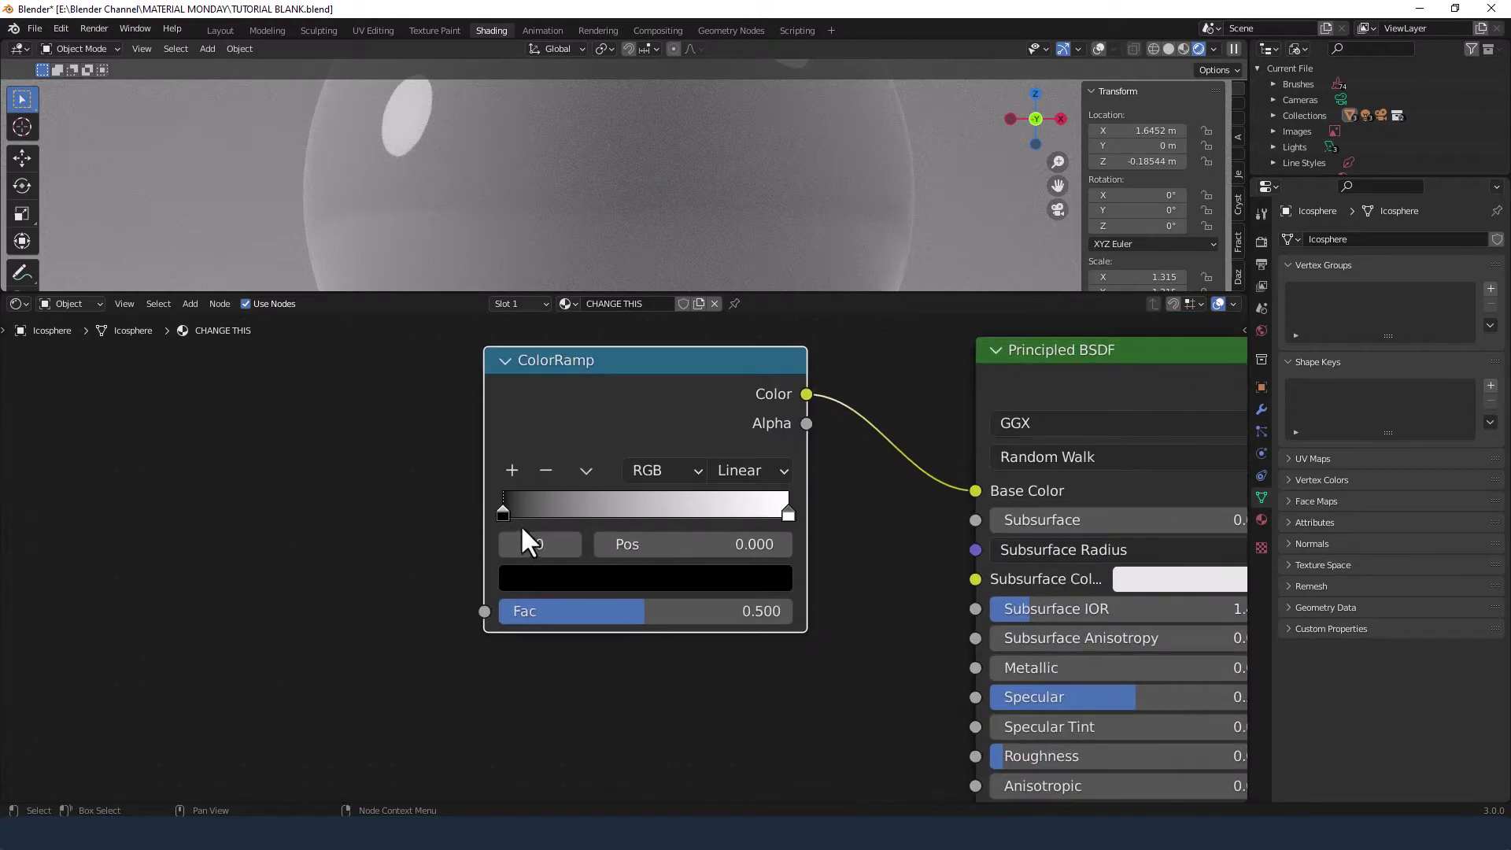
left_click(515, 474)
left_click(516, 473)
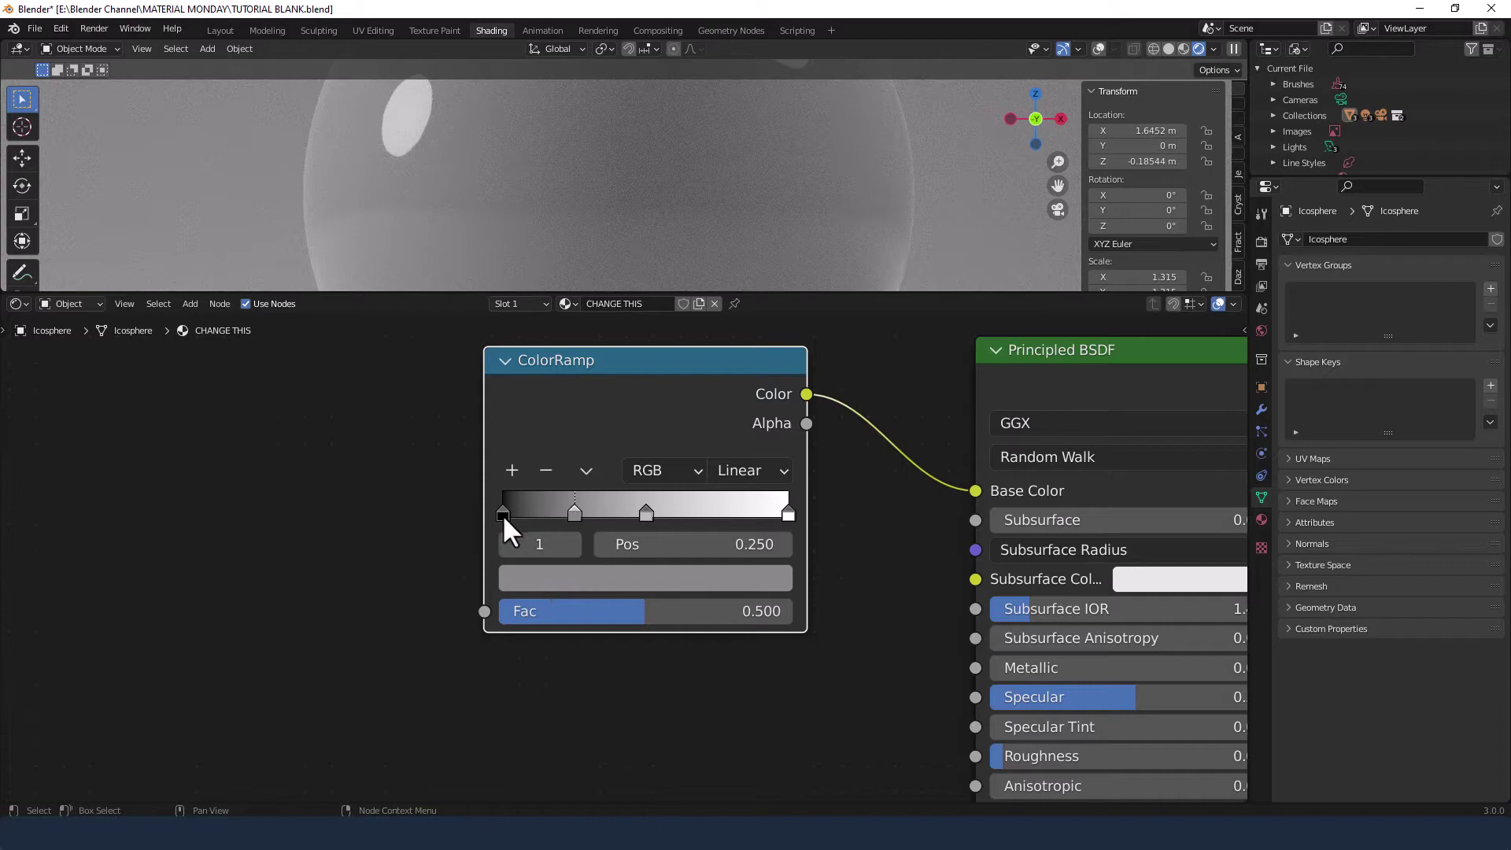
Set the first (black) ColorRamp stop to dark green hex 001900.
left_click(505, 517)
left_click(627, 582)
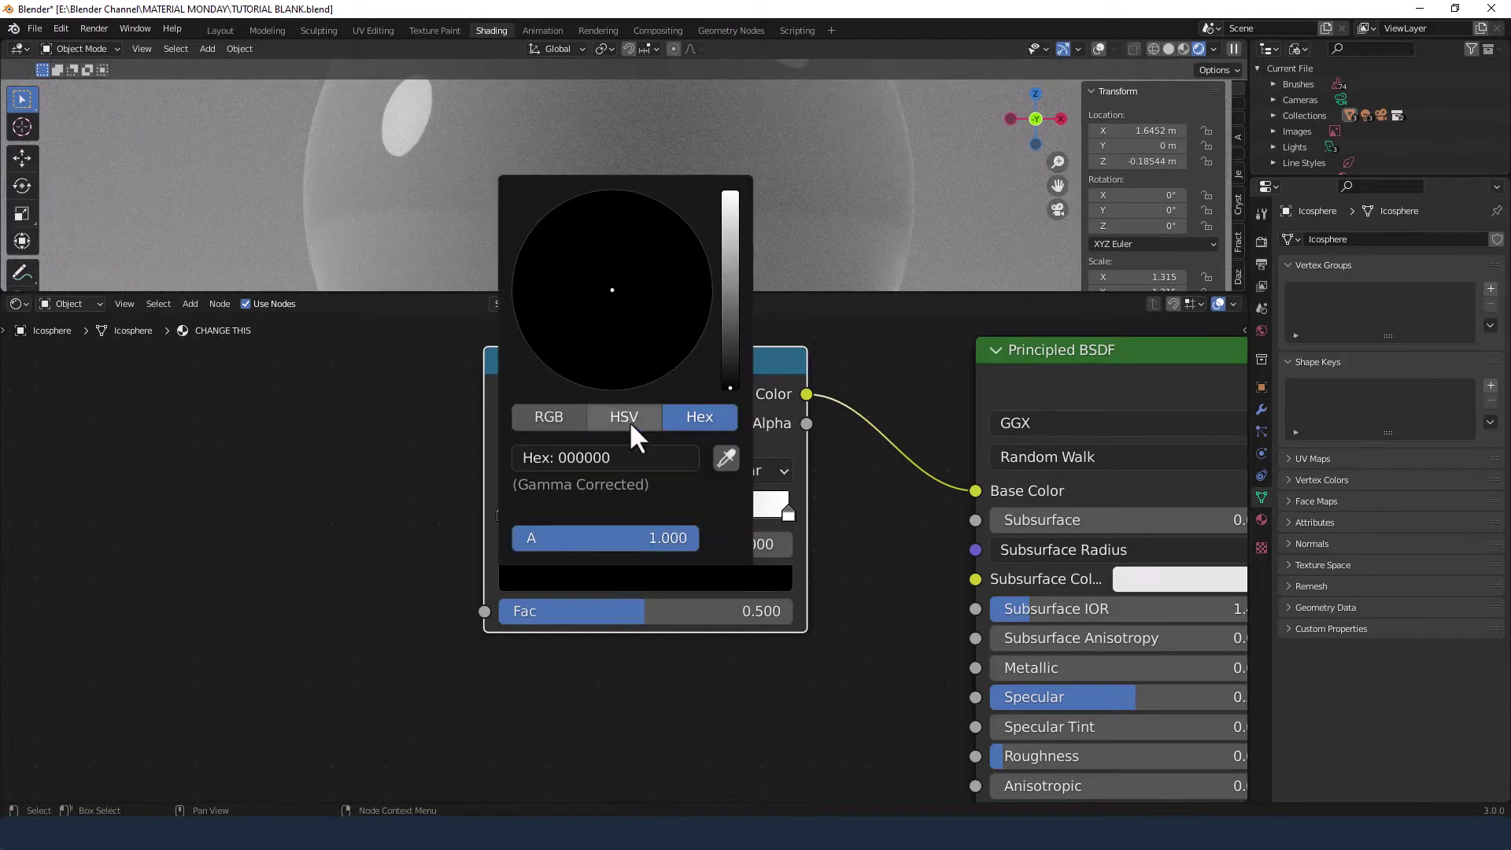
left_click(643, 461)
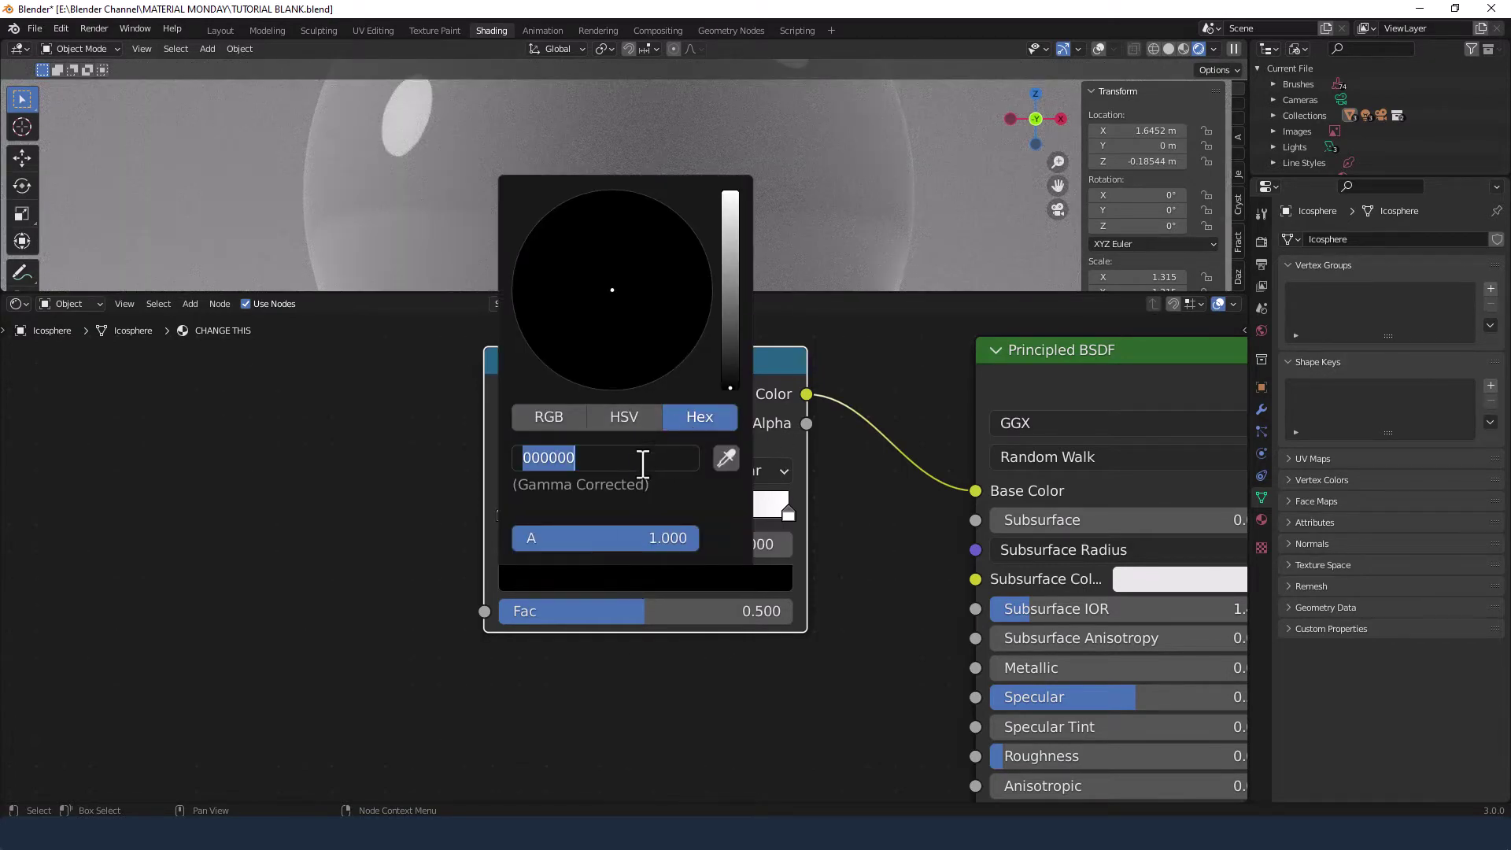
type("00190")
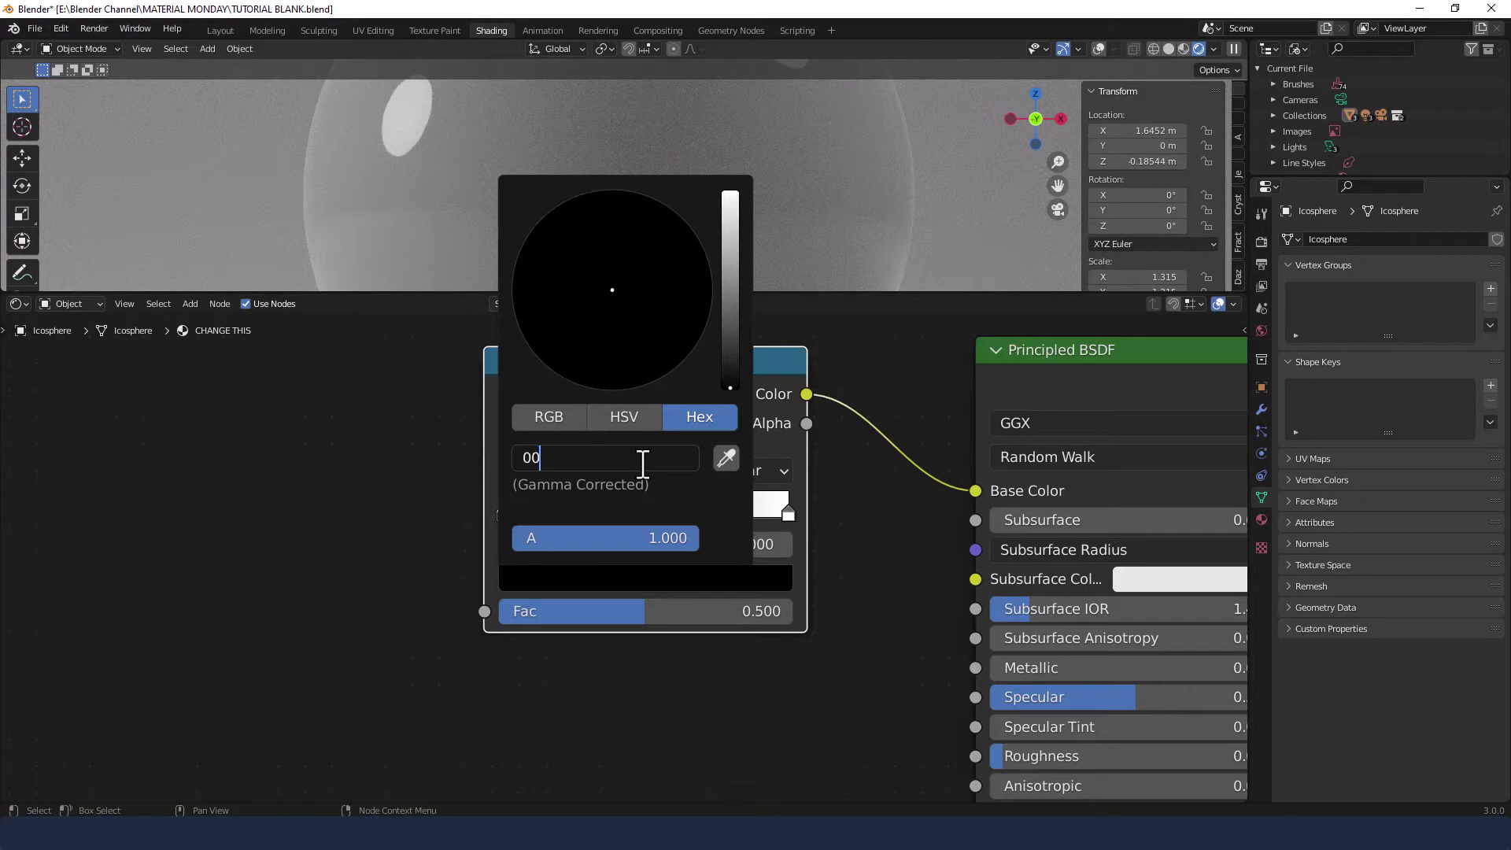
type("0D")
key("Return")
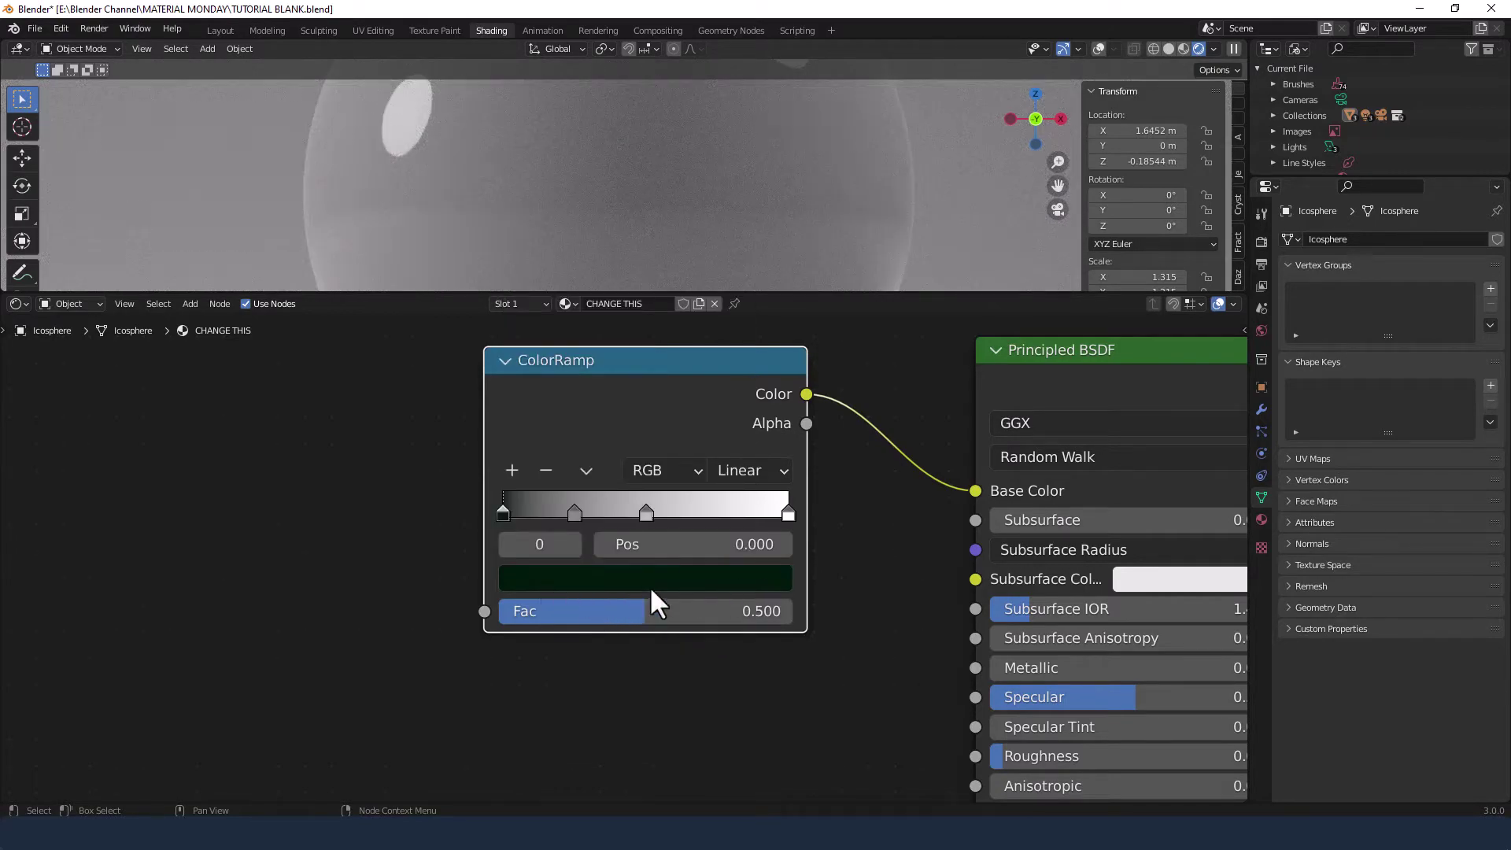
Make the second stop green 00A36C and move it to position 0.318.
left_click(576, 514)
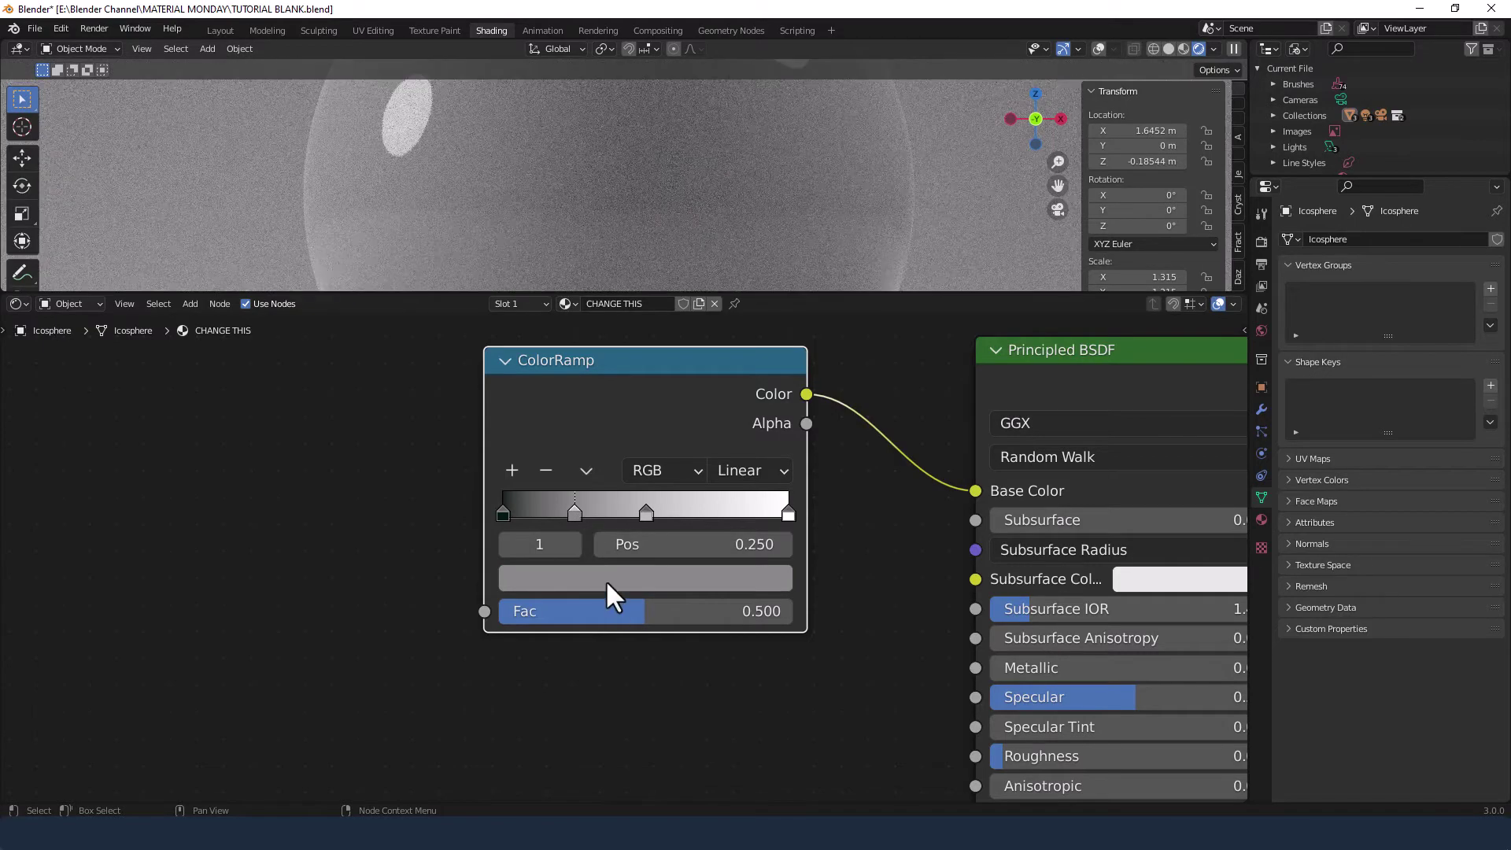
left_click(608, 584)
left_click(695, 464)
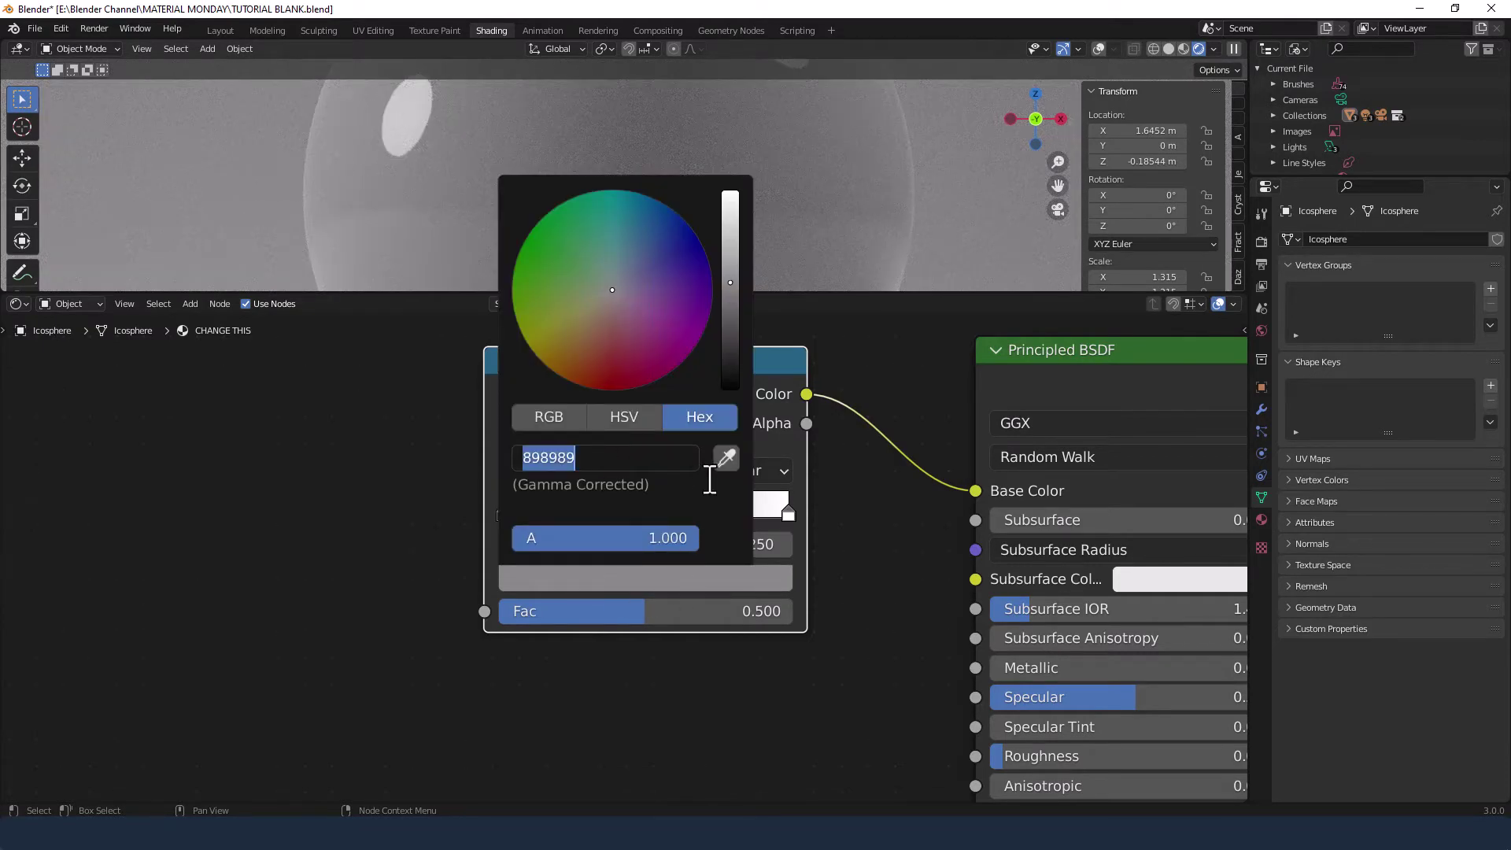
type("00A36")
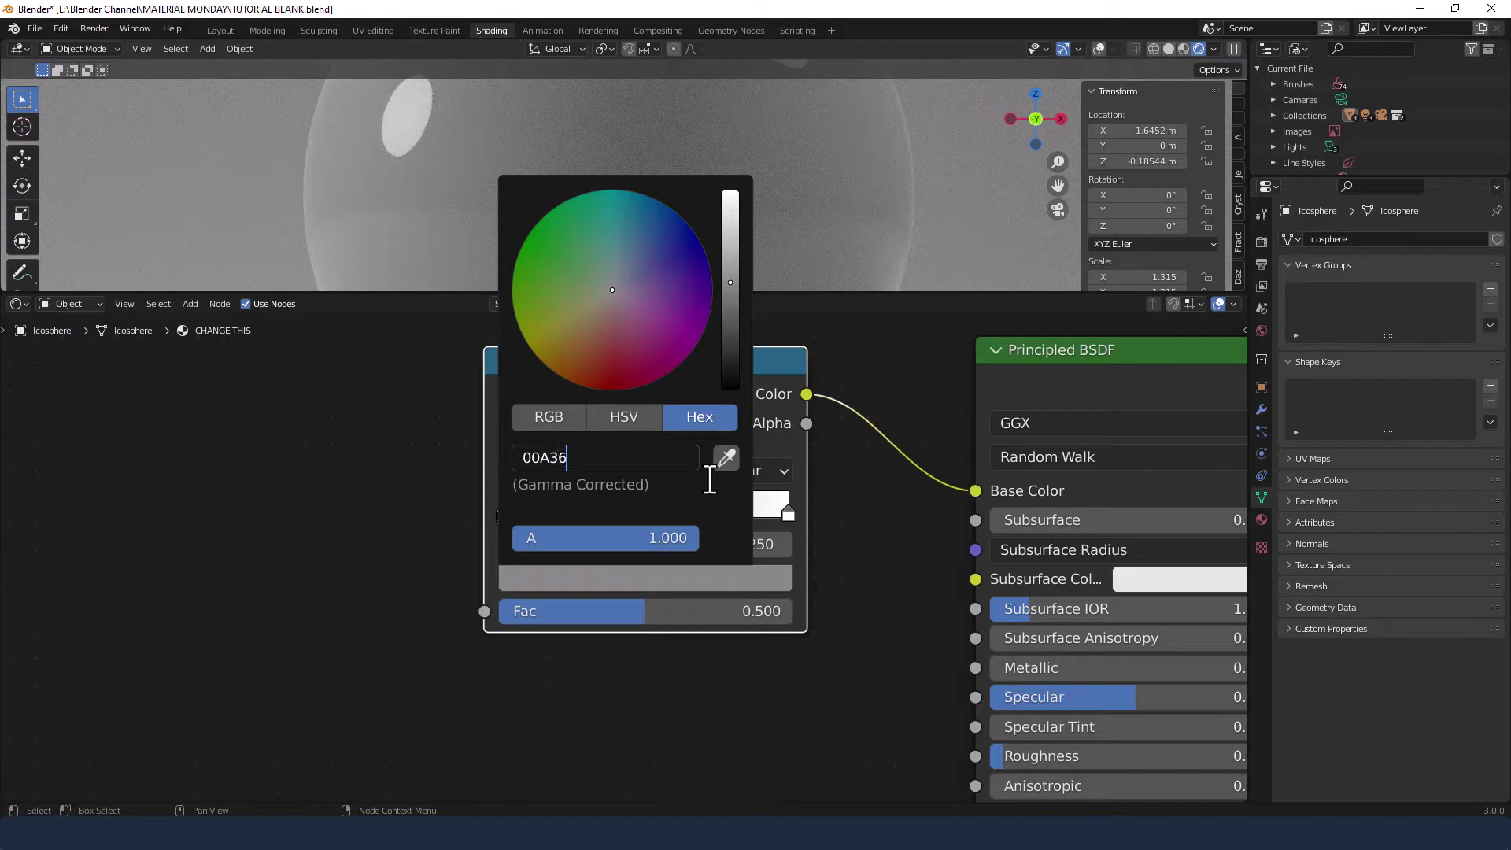
type("C")
key("Return")
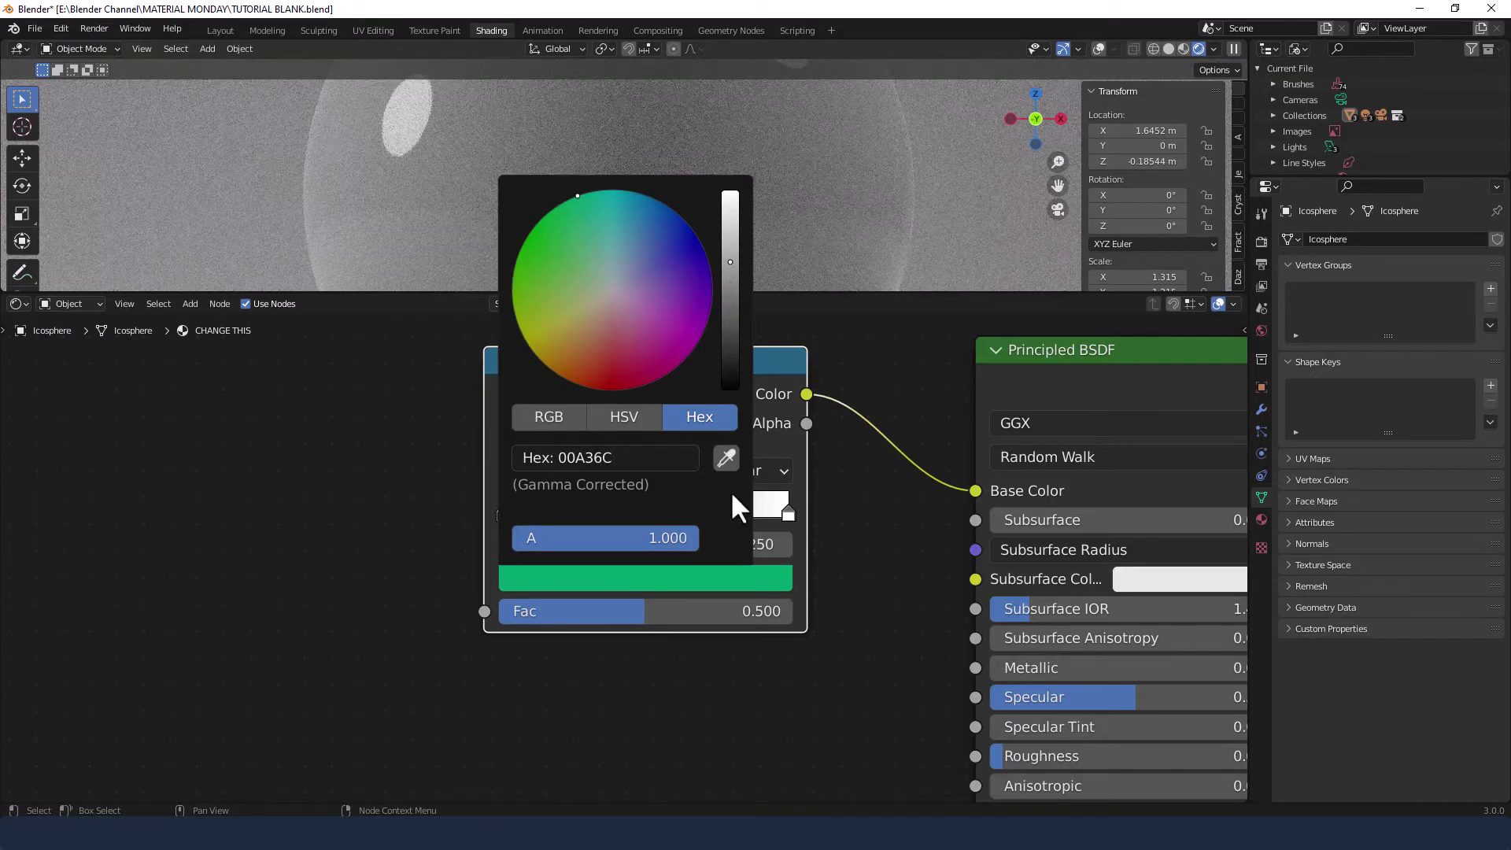
left_click(734, 547)
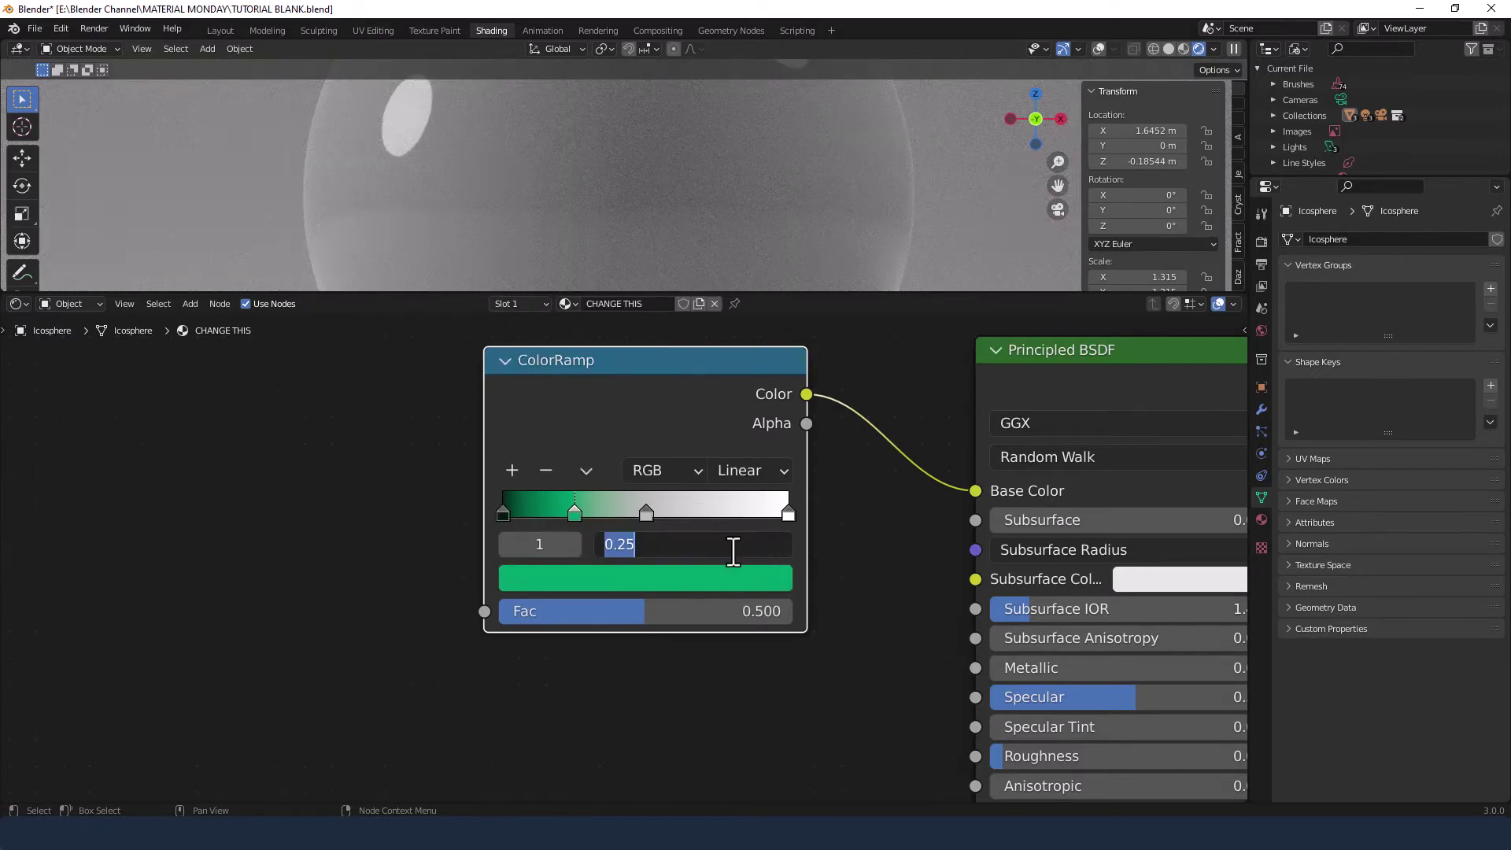
type(".318")
key("Return")
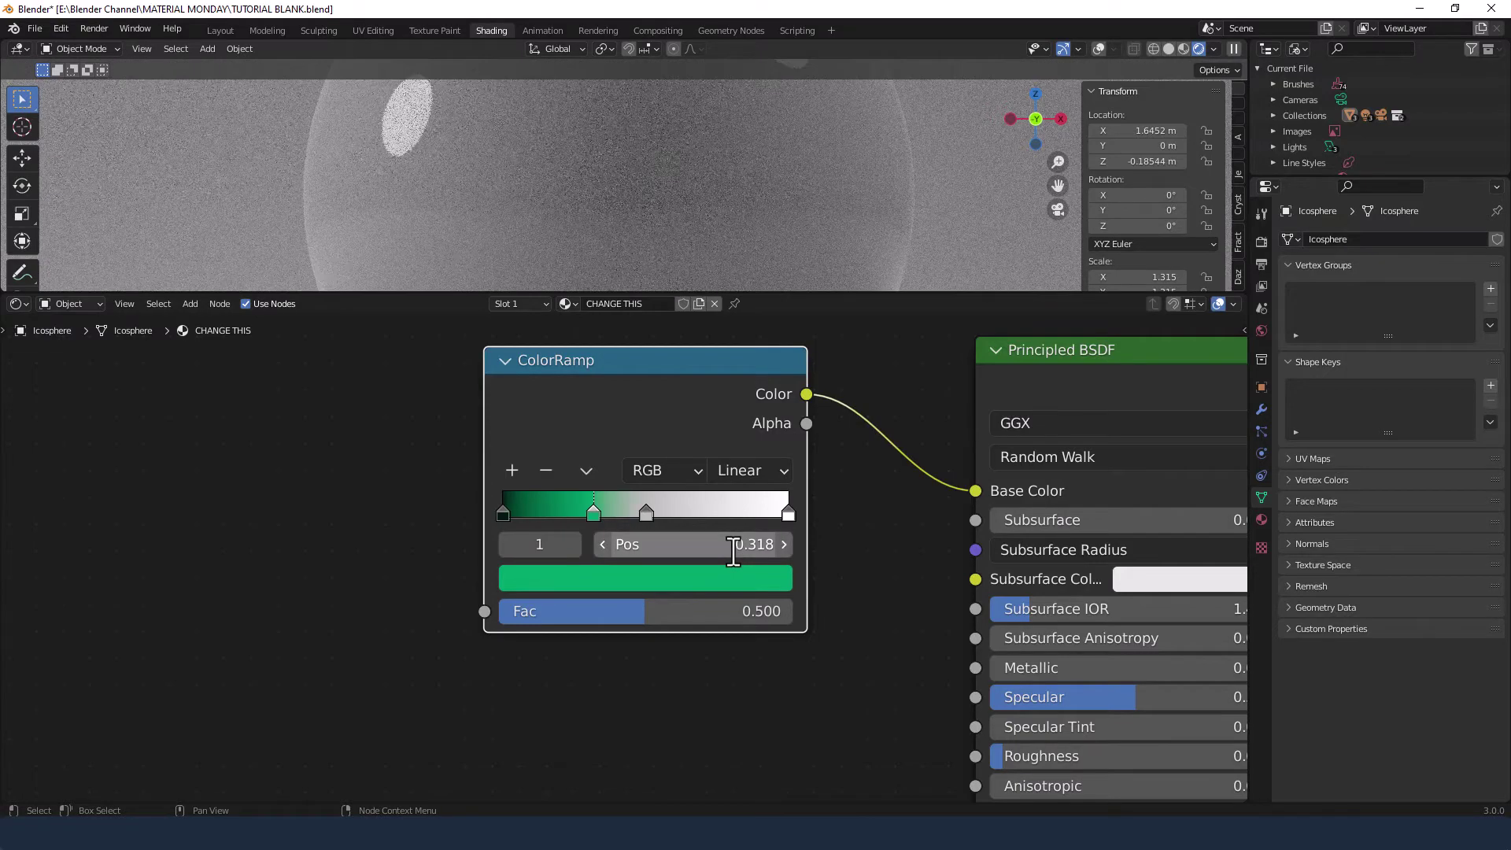
Set the middle ColorRamp stop to hex 00FFAB at position 0.373.
left_click(646, 513)
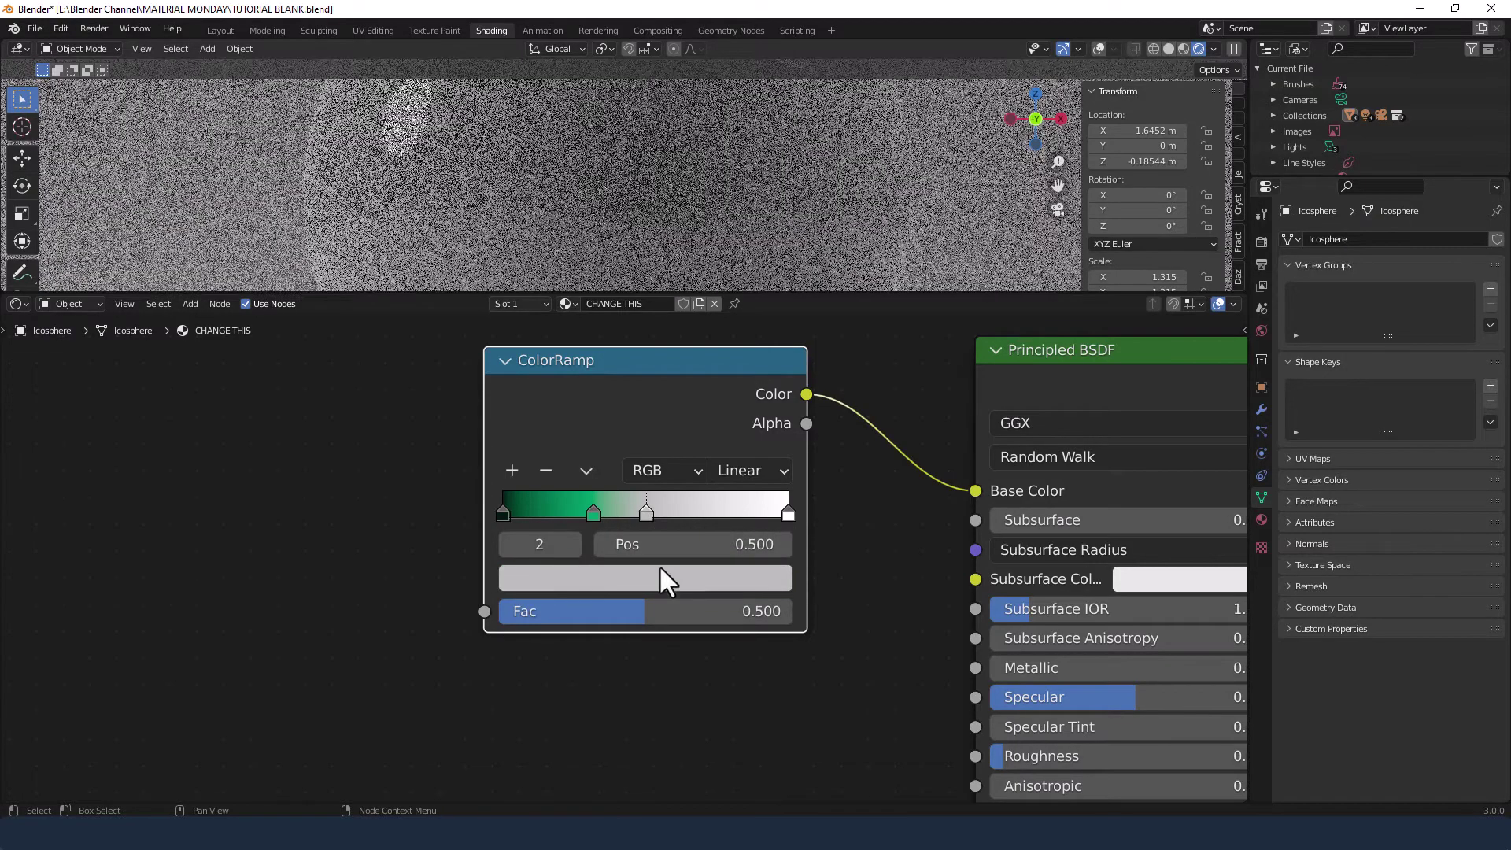
left_click(661, 581)
left_click(629, 461)
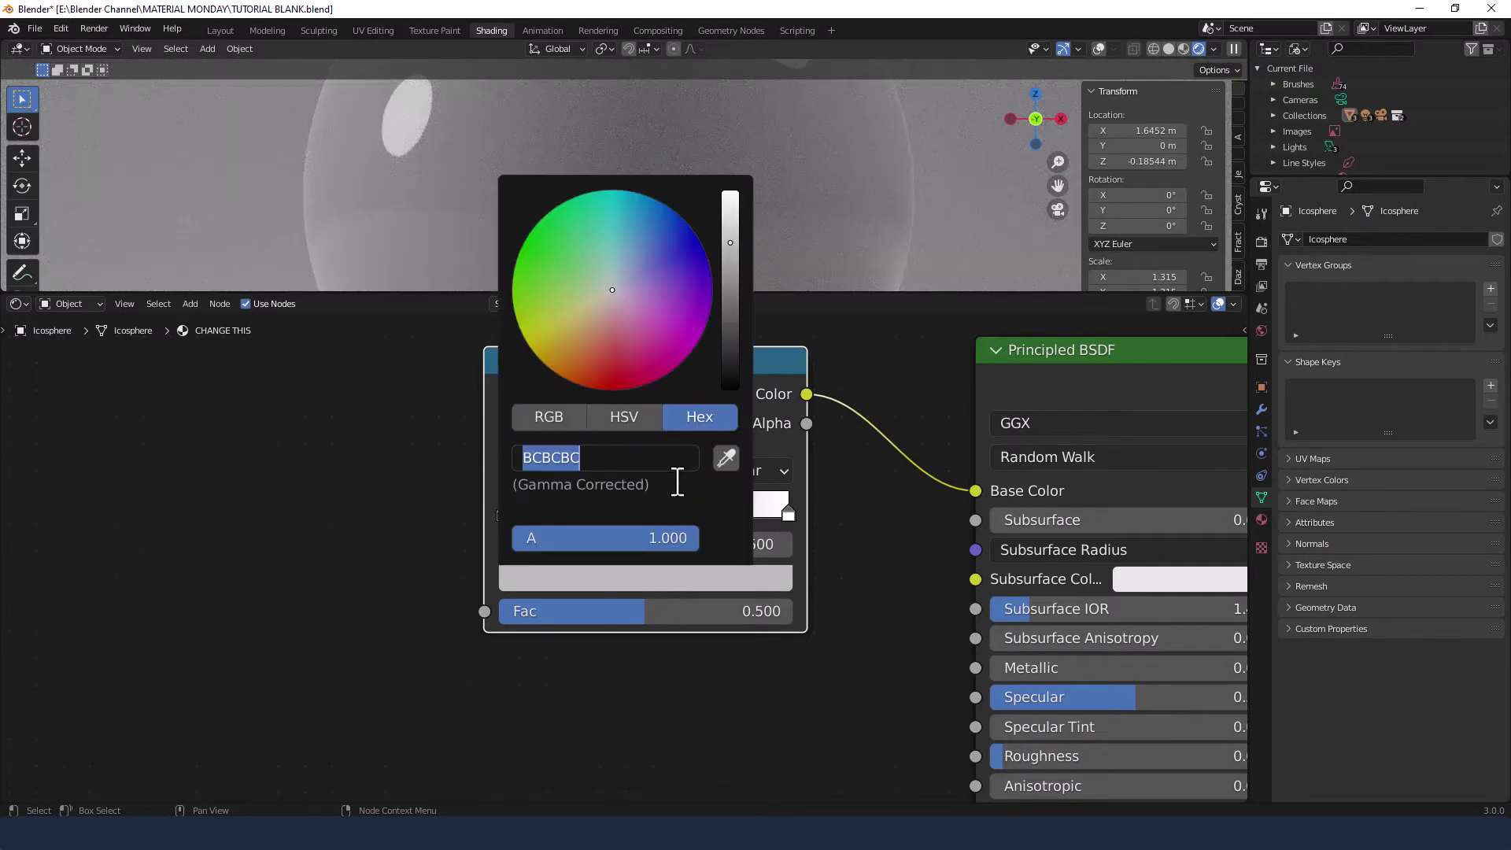
type("00")
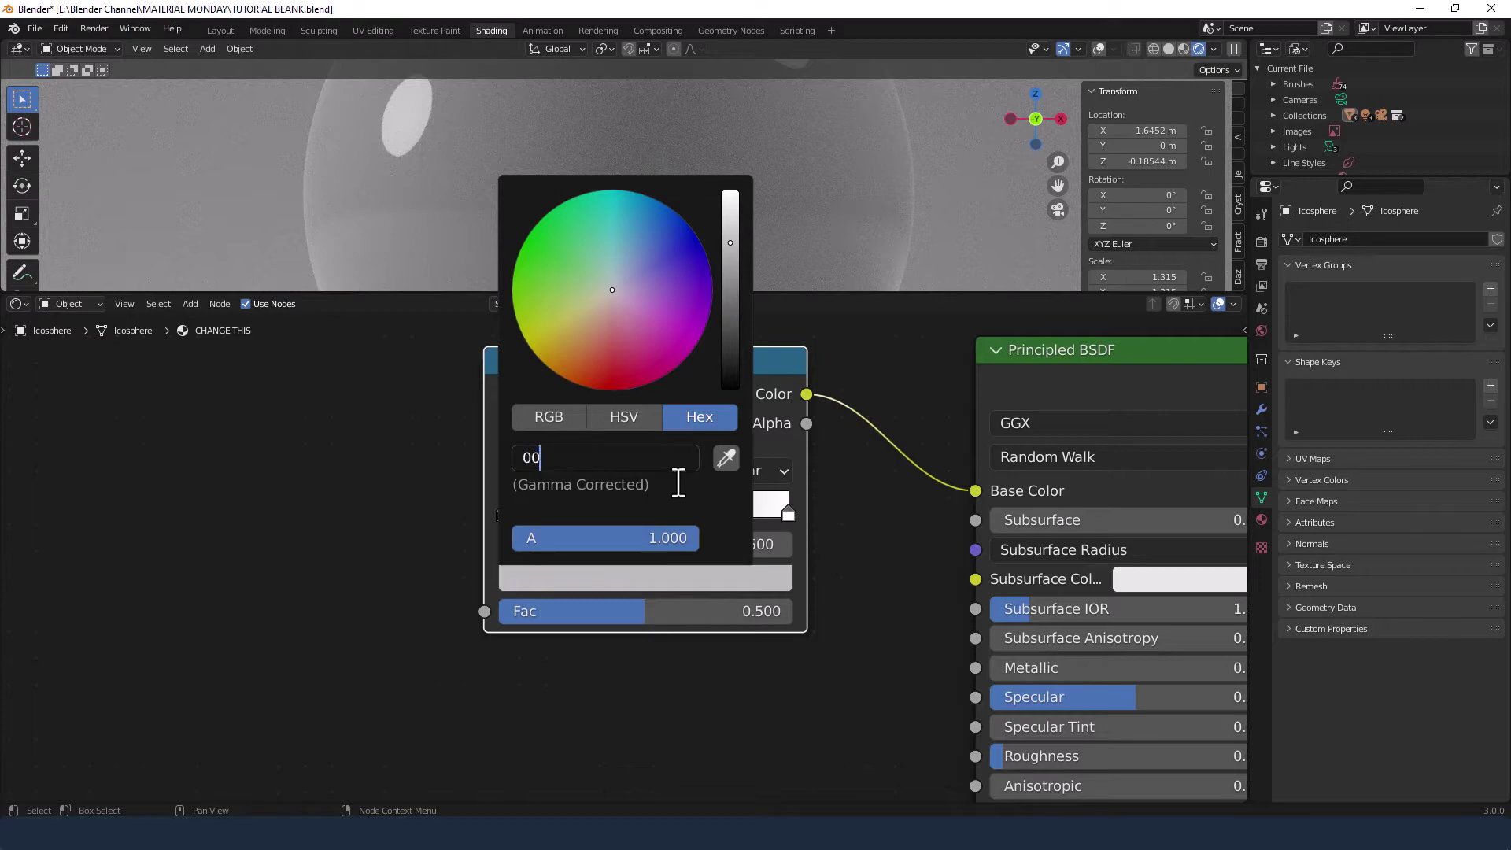
type("FFAB")
key("Return")
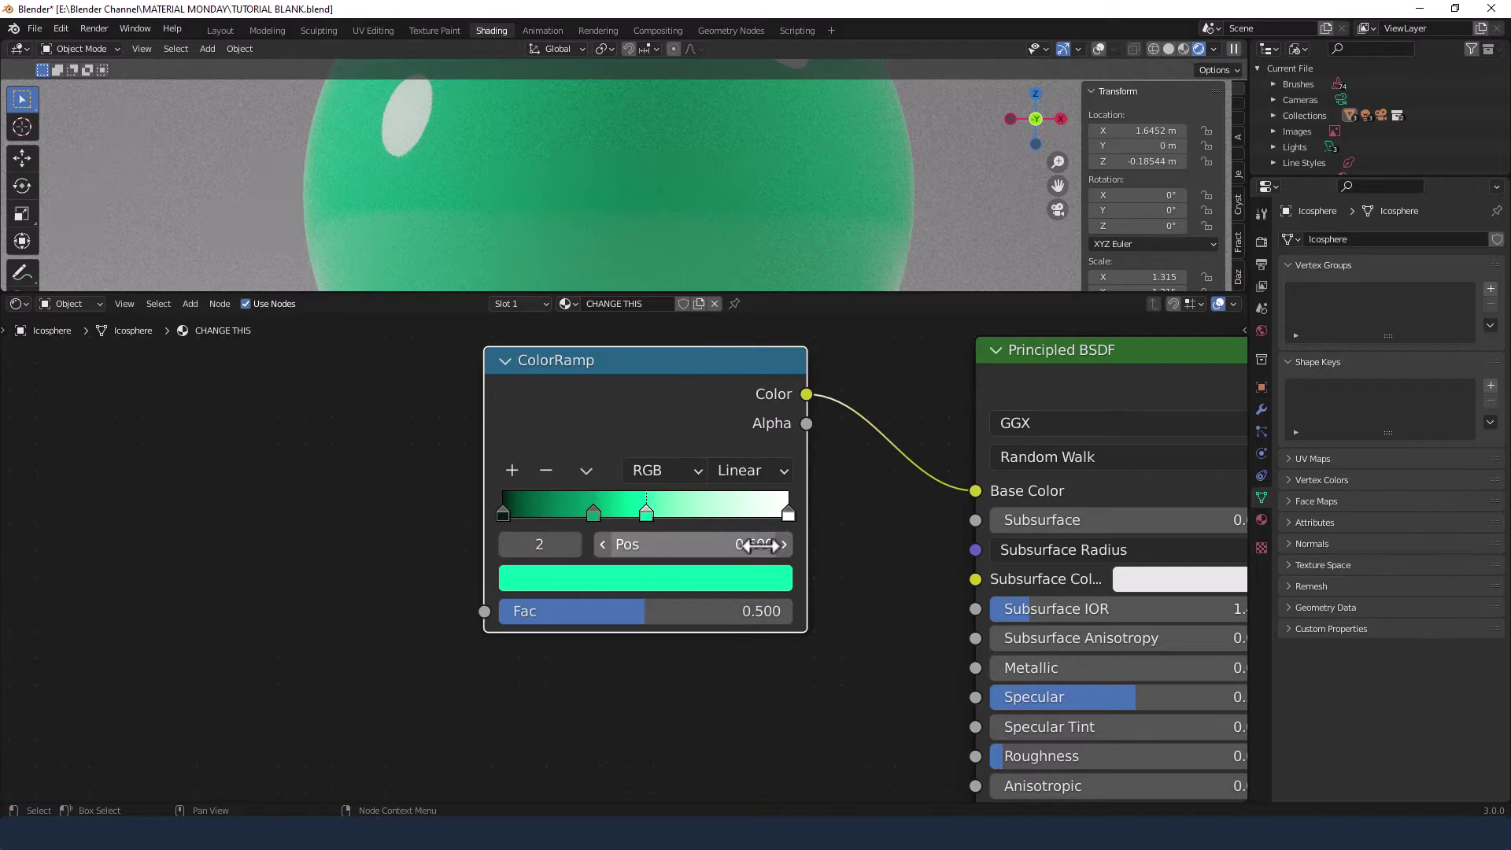
left_click(744, 544)
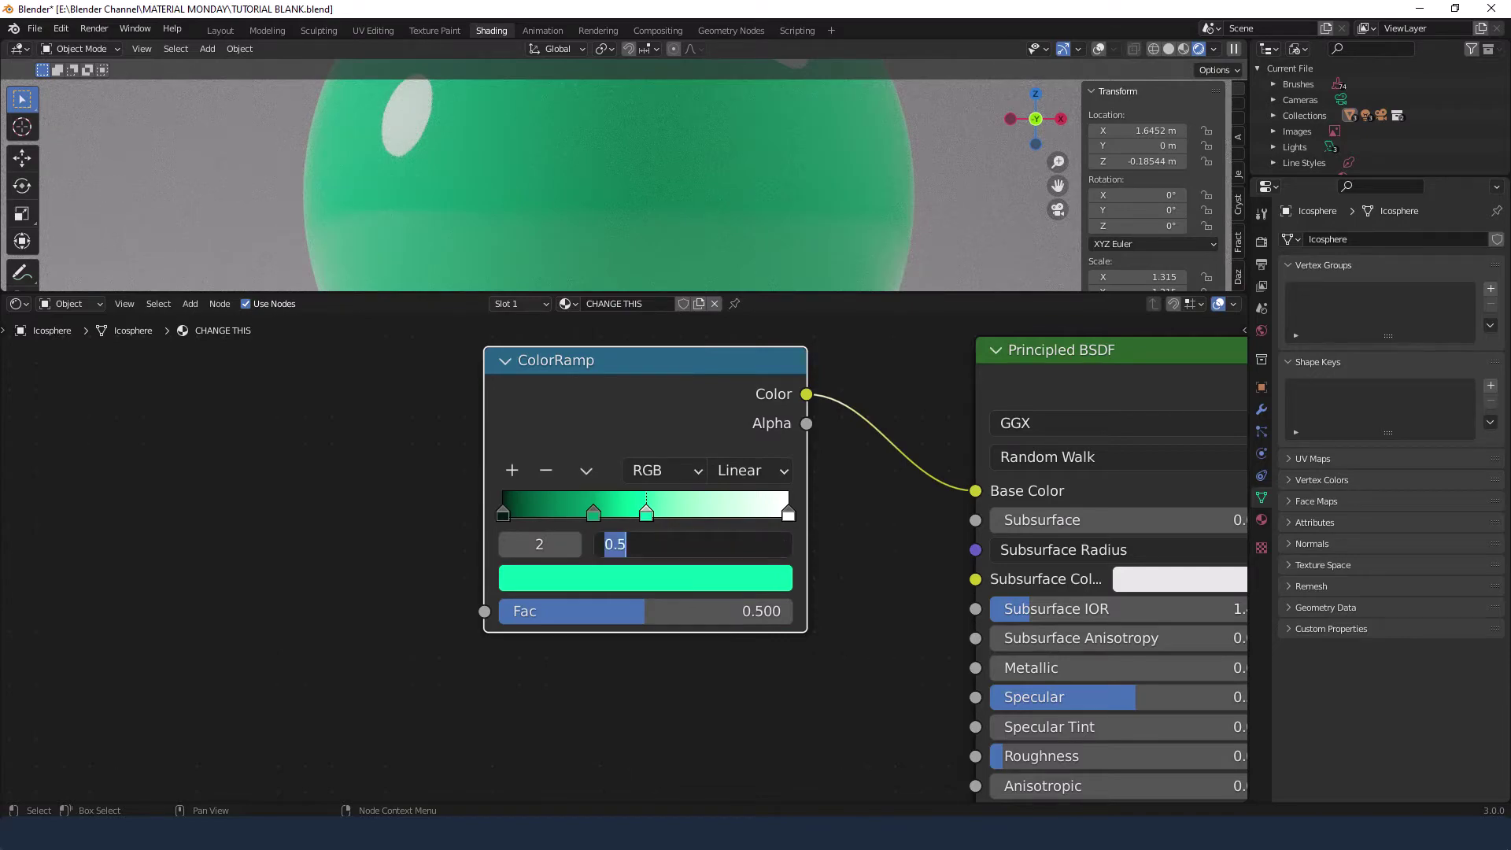
type("0.373")
key("Return")
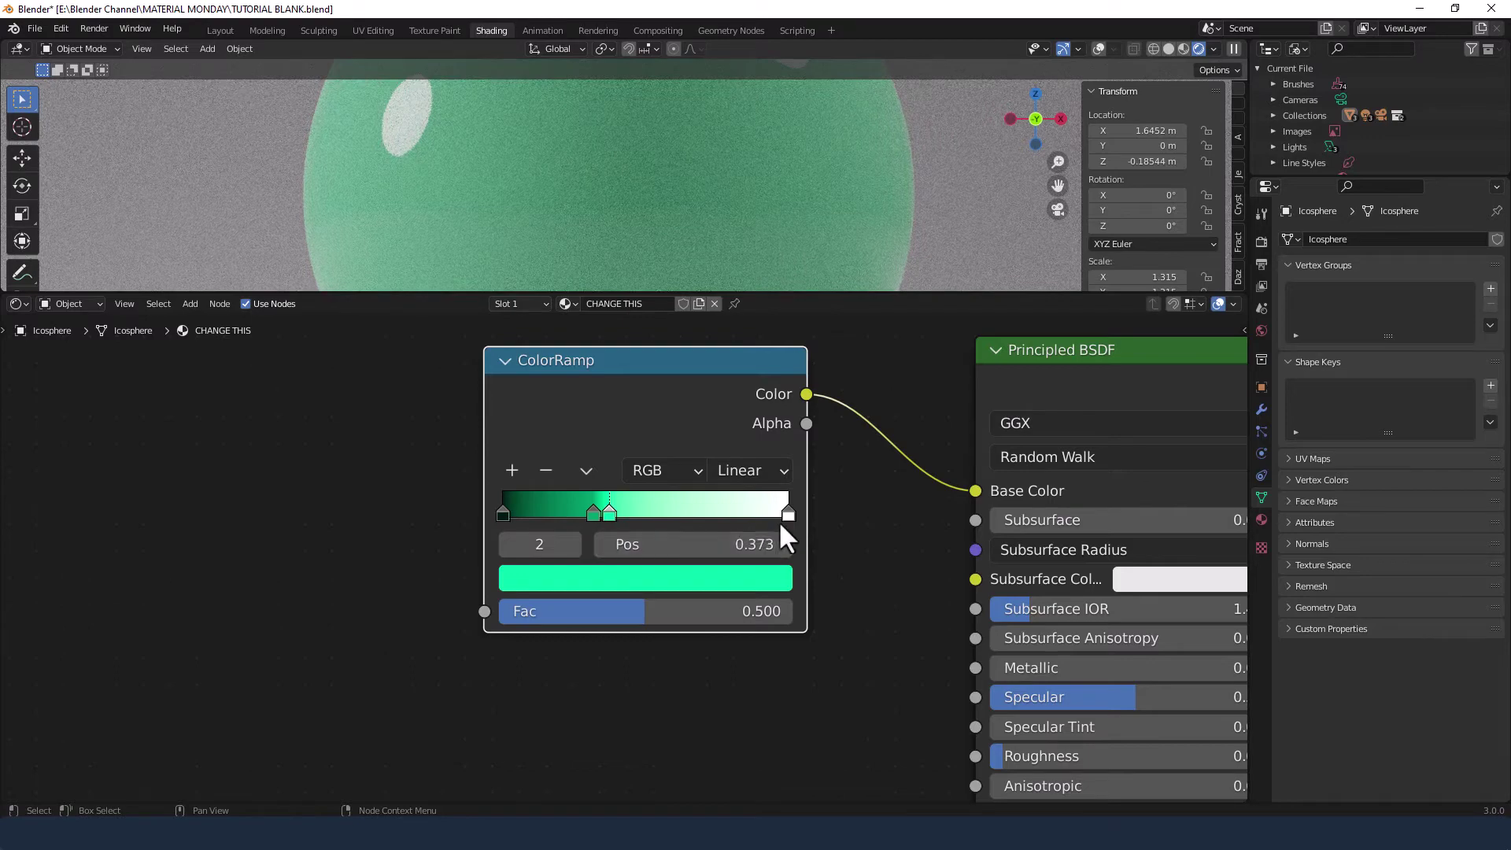
Move the white end stop to 0.436 and colour it pale teal 5AFFE3.
left_click(785, 515)
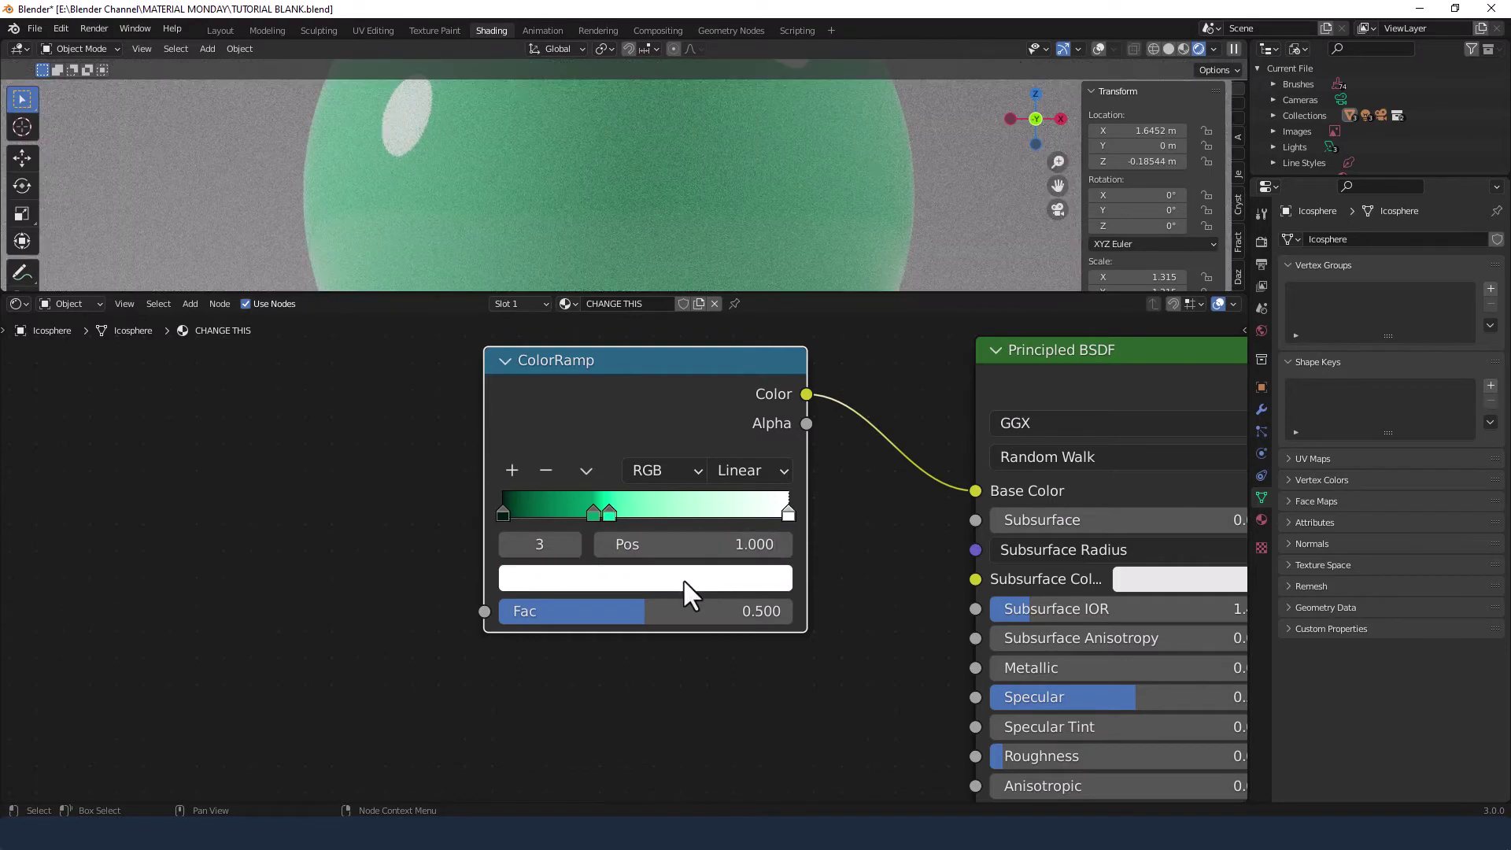
left_click(756, 546)
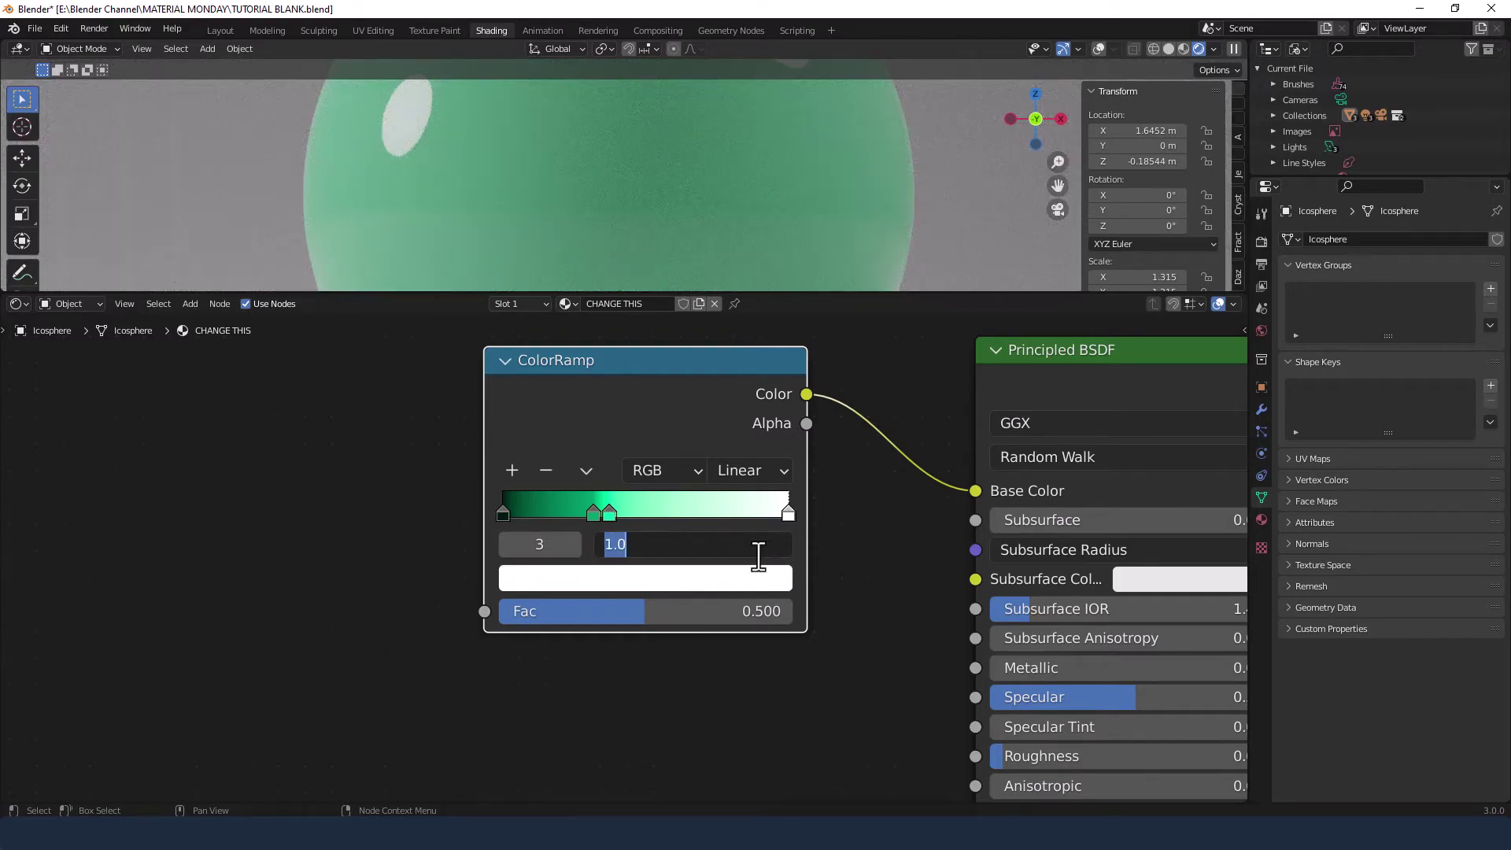
type(".436")
key("Return")
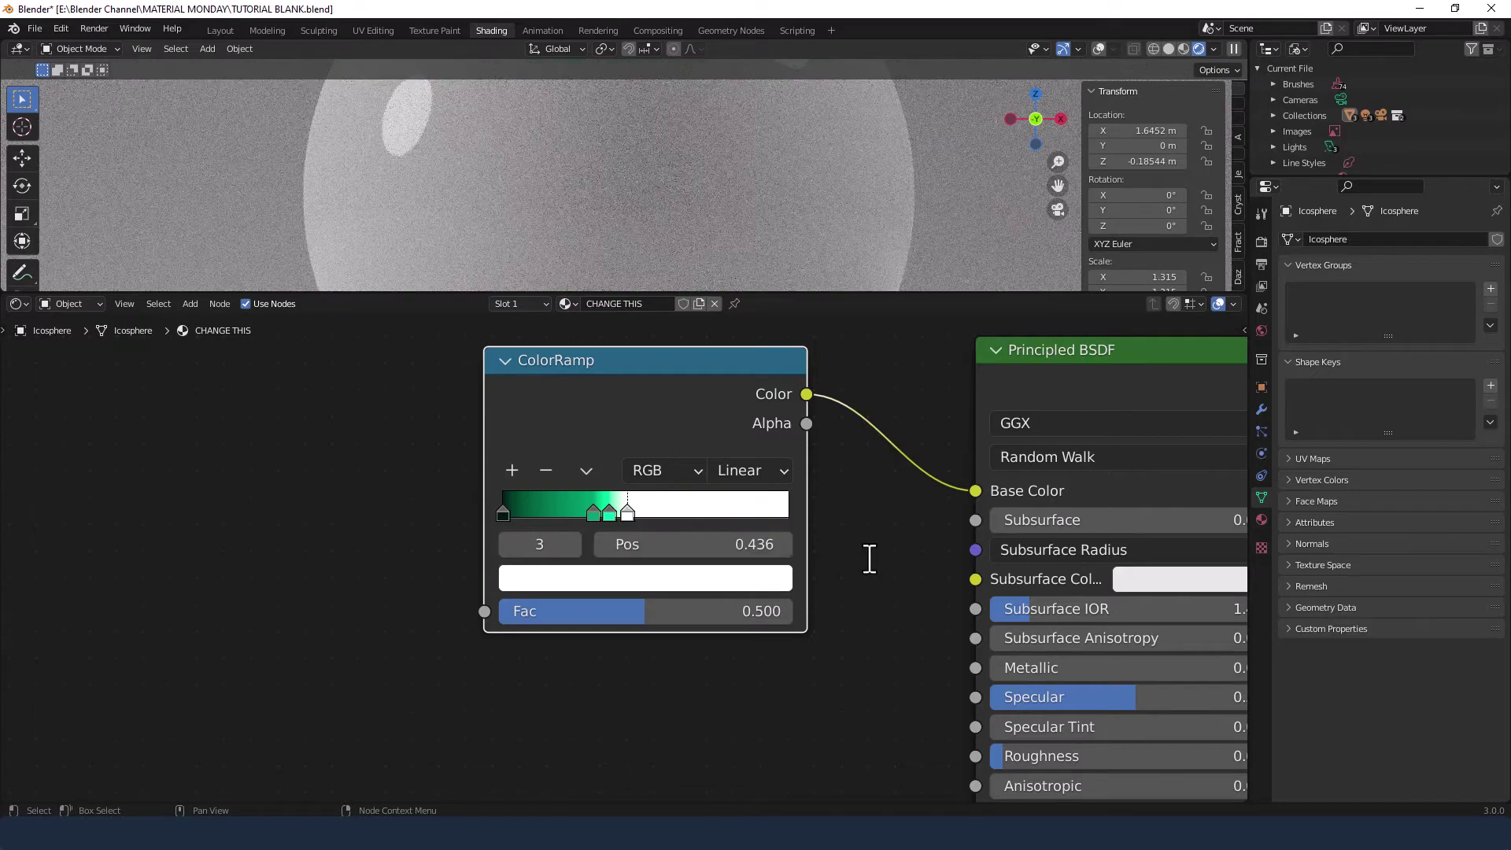
left_click(719, 582)
left_click(622, 460)
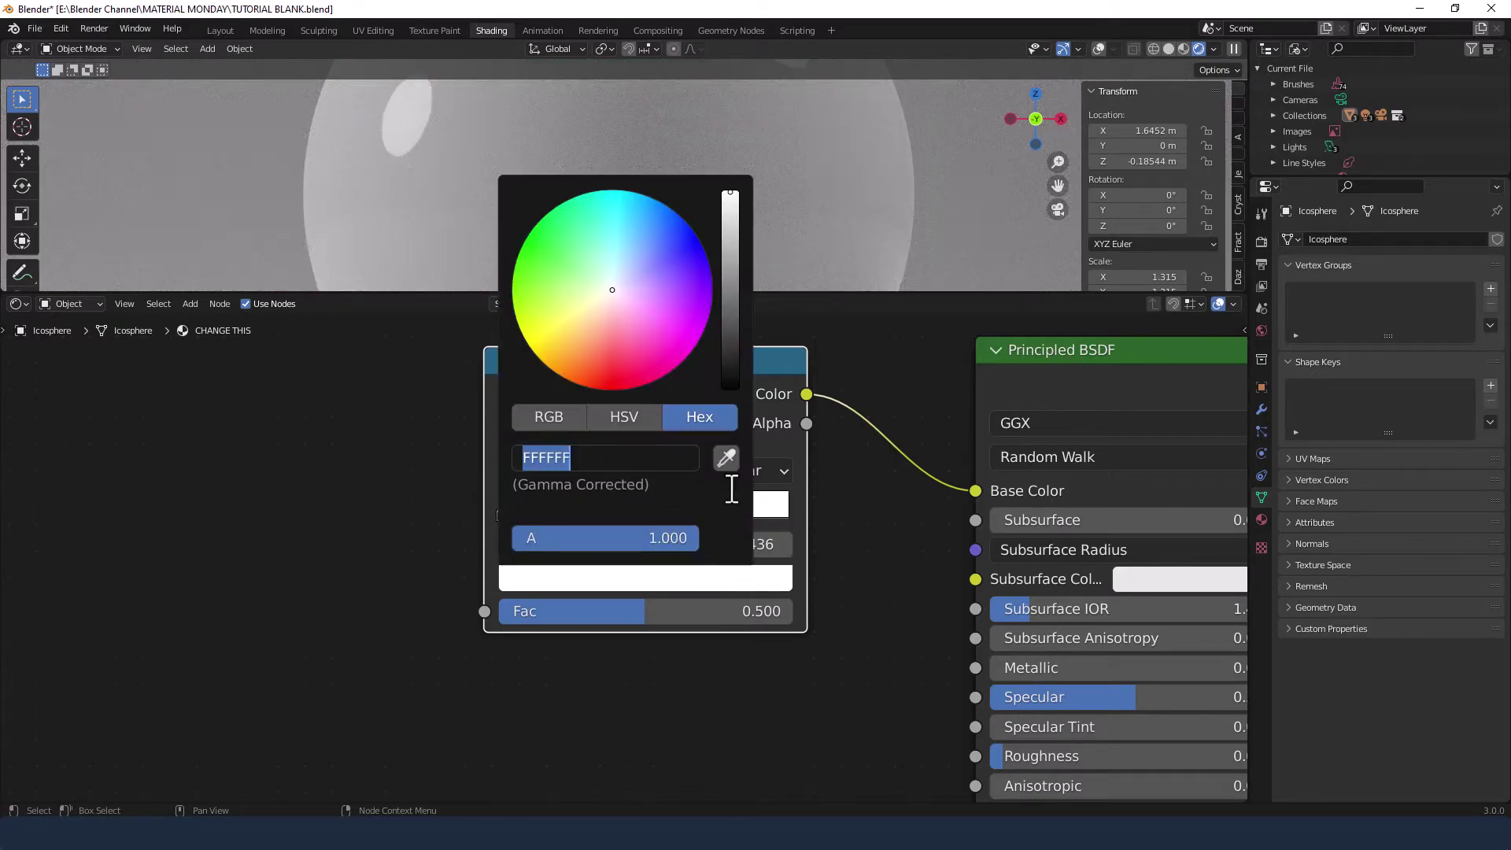
type("5")
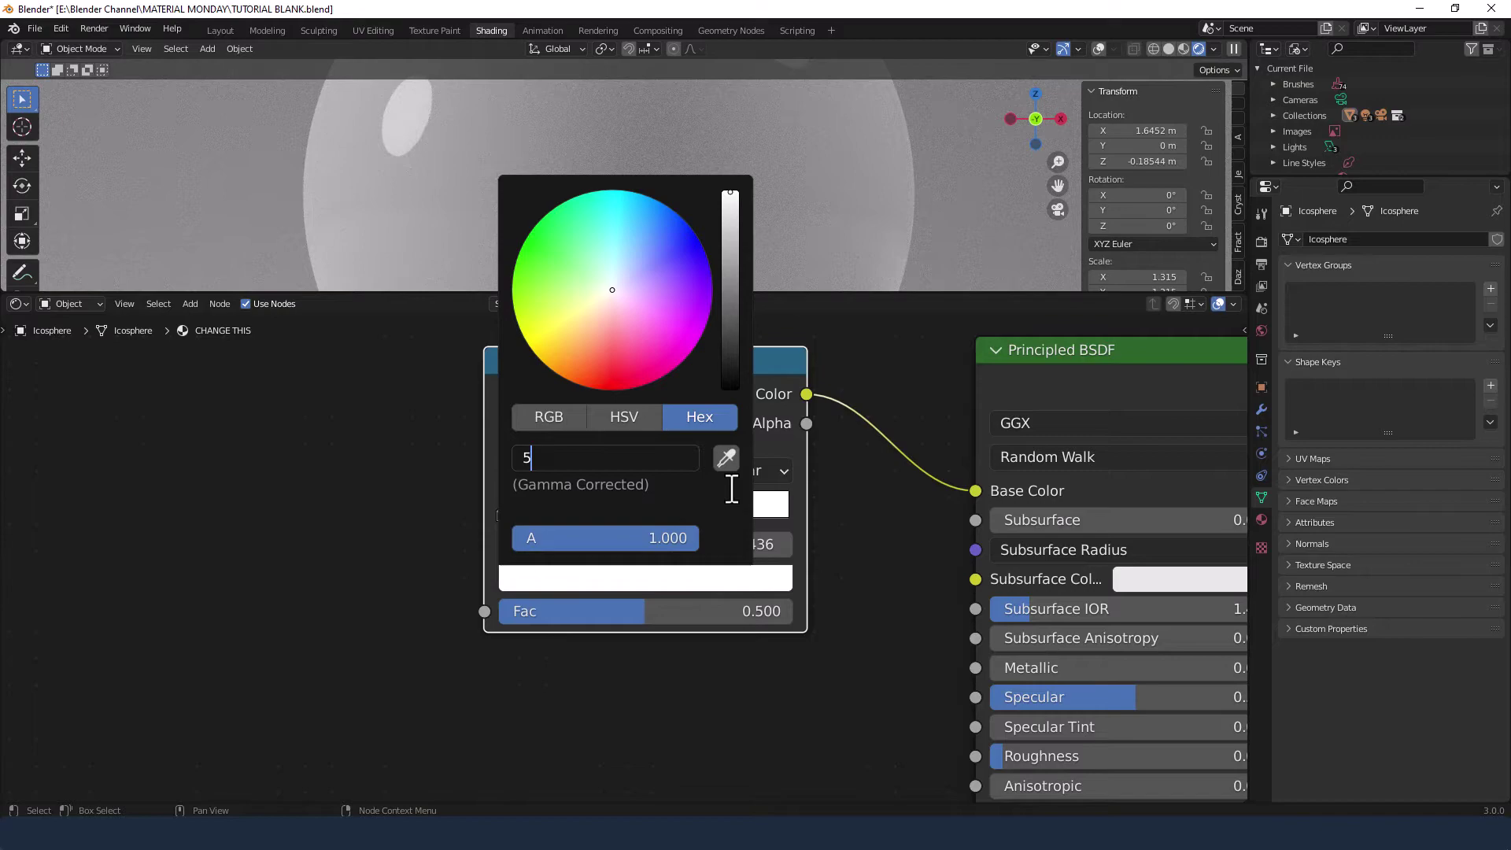
type("AFFE3")
key("Return")
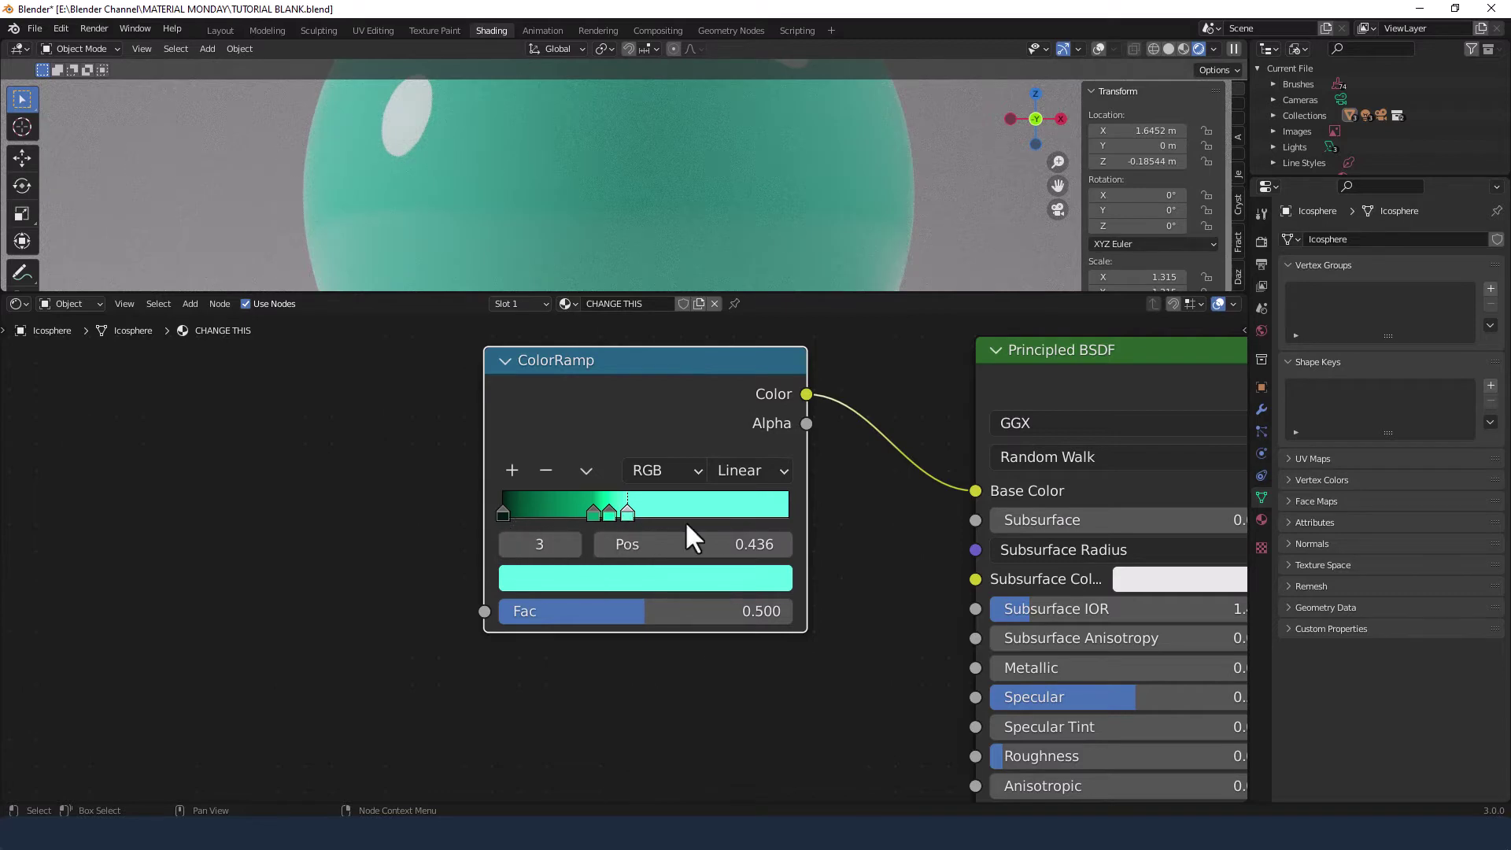
Add a Musgrave Texture left of the ColorRamp and link its Height to the ColorRamp Fac.
scroll(738, 594, "down", 4)
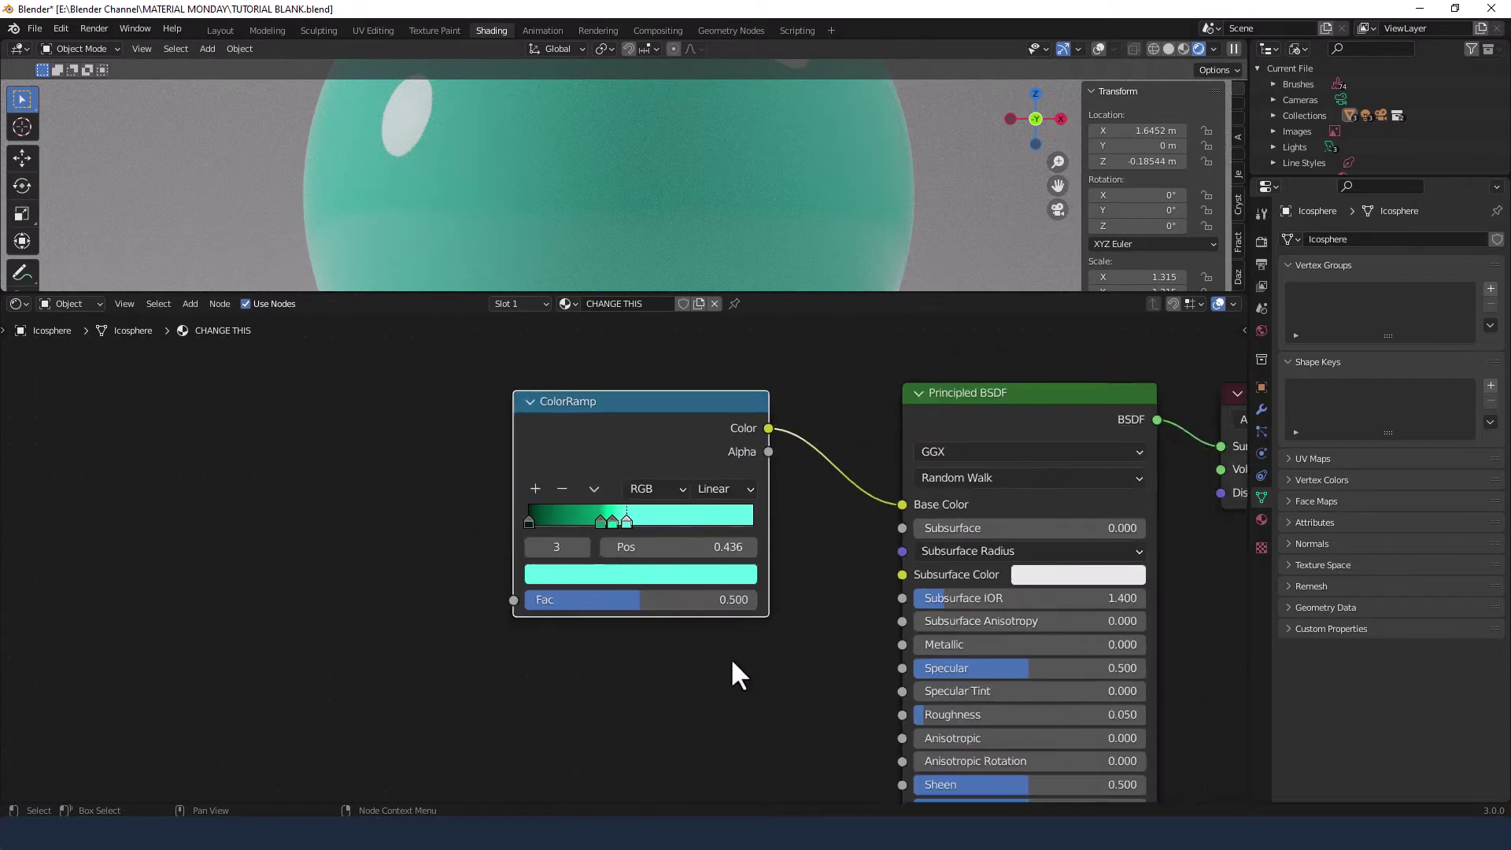
middle_click_drag(678, 641, 874, 631)
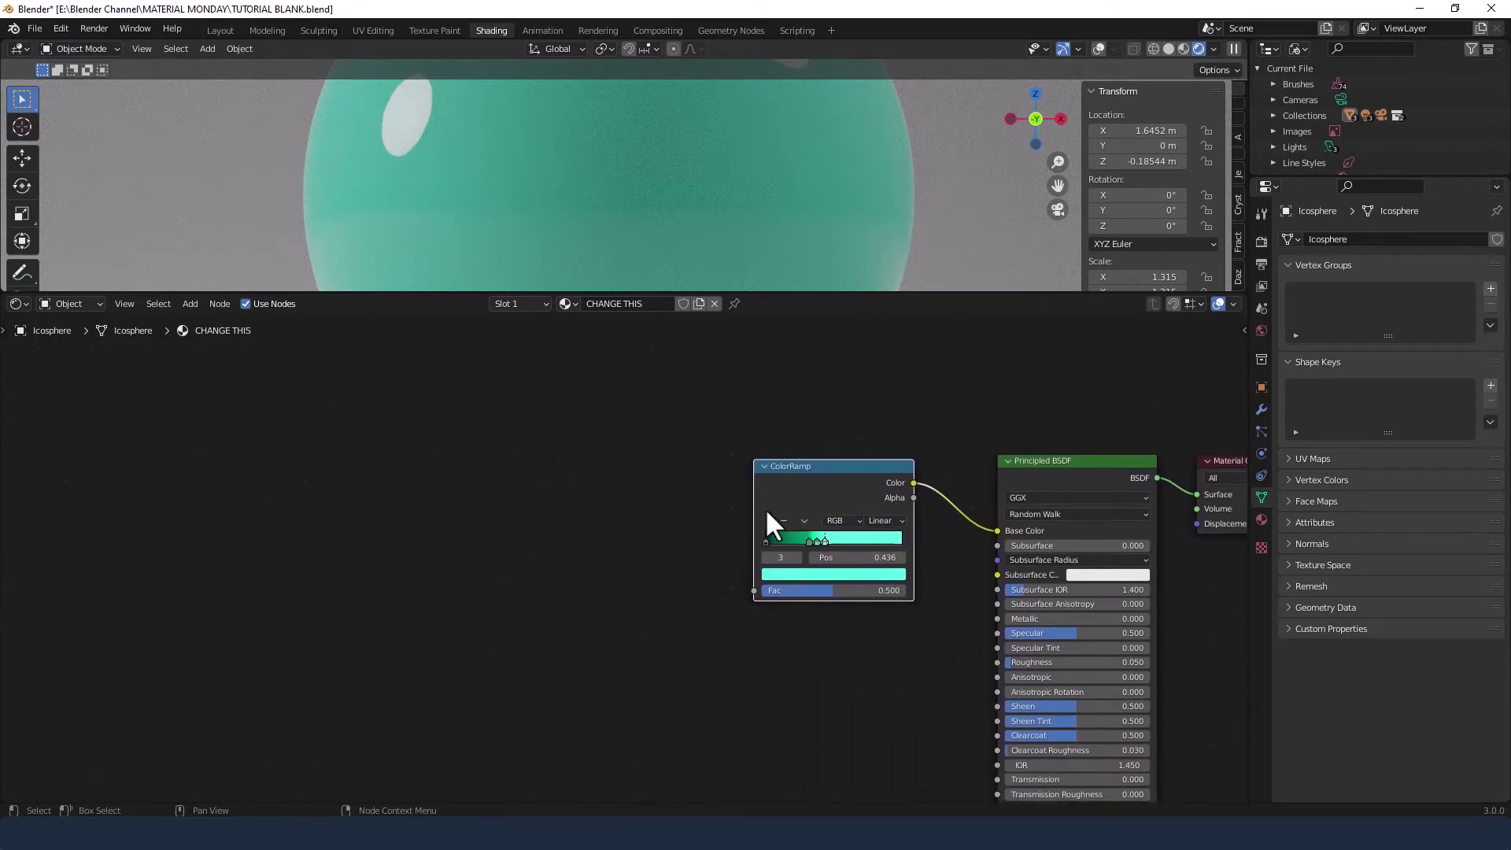
key("shift+a")
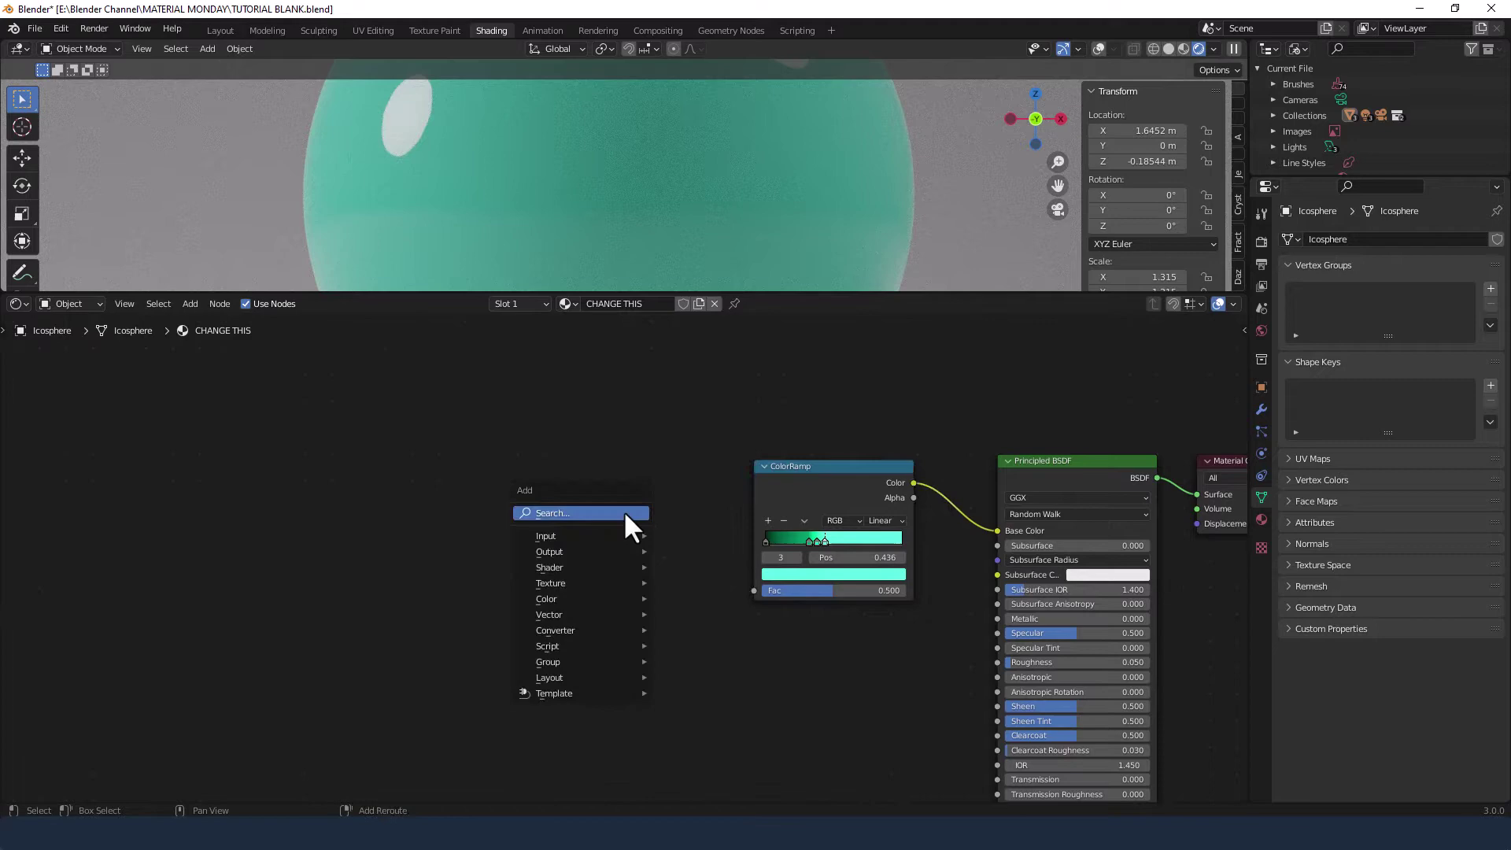
left_click(621, 512)
type("wave")
key("Return")
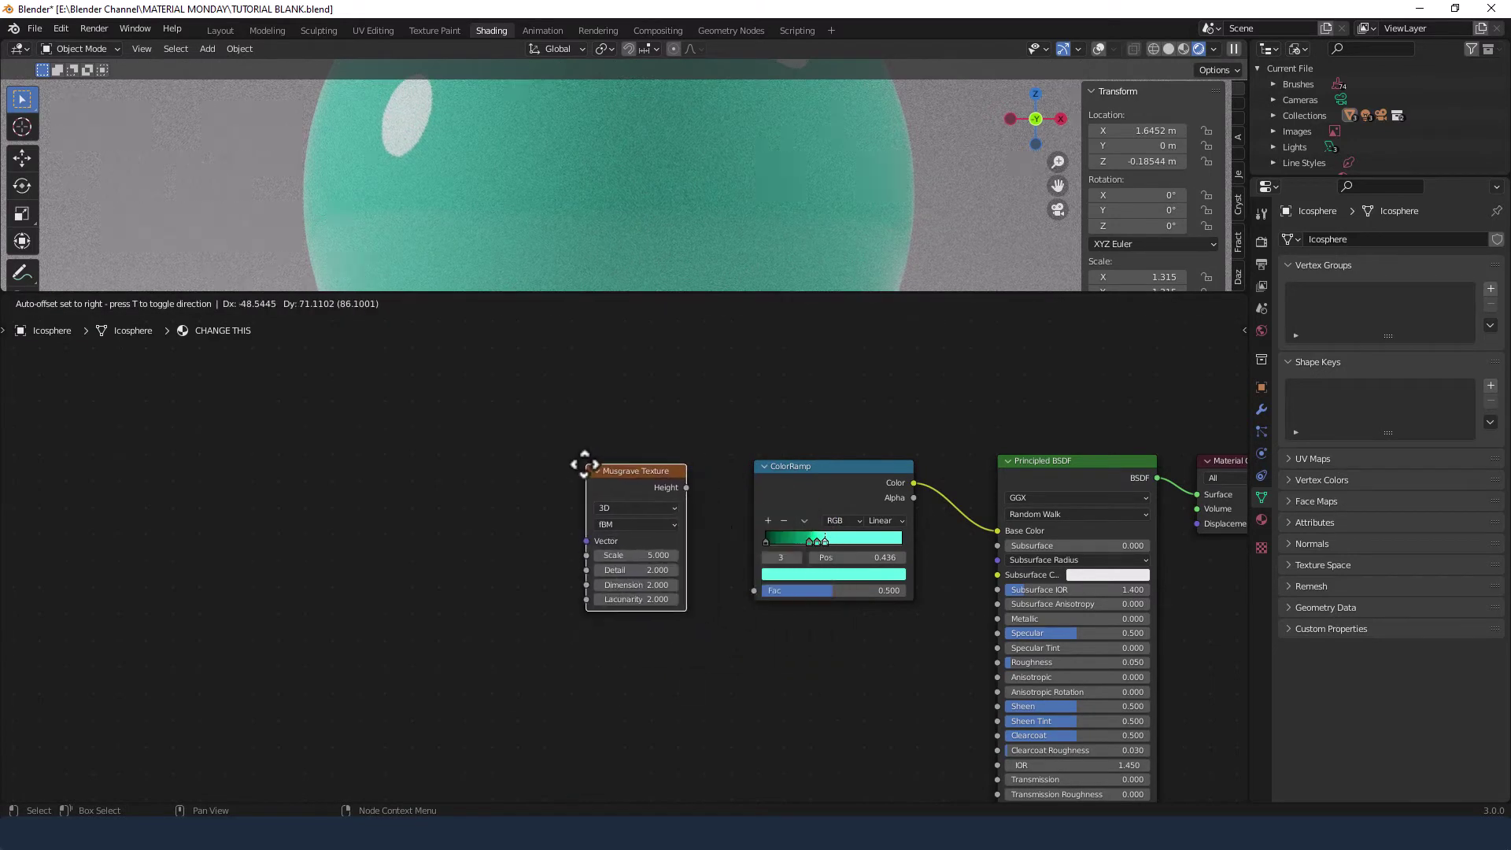
left_click(611, 471)
left_click_drag(687, 487, 753, 589)
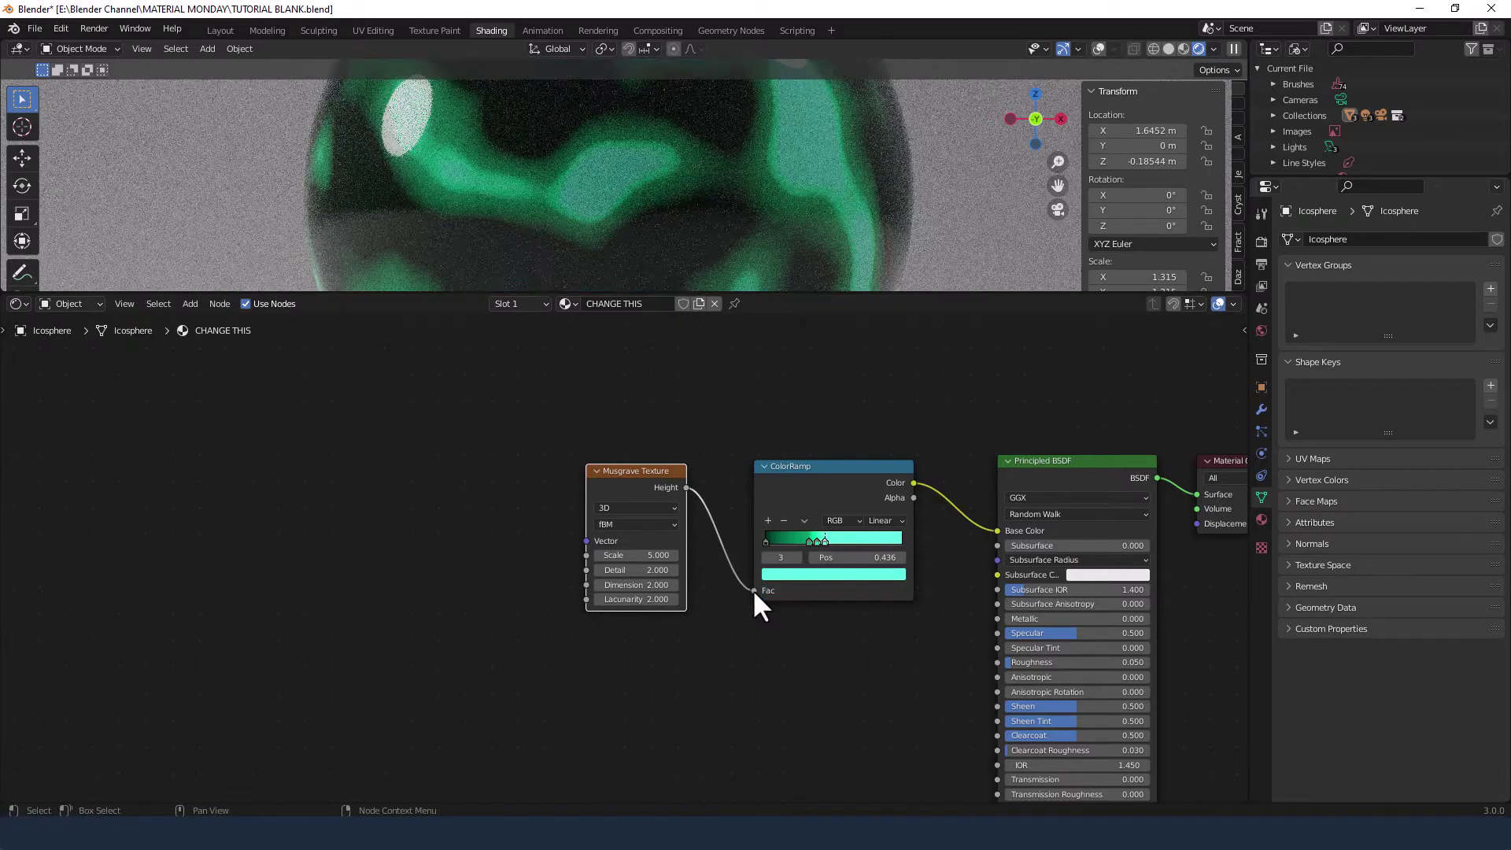
Set the Musgrave Scale 20, Detail 5, Dimension 1 and Lacunarity 1.
left_click(636, 555)
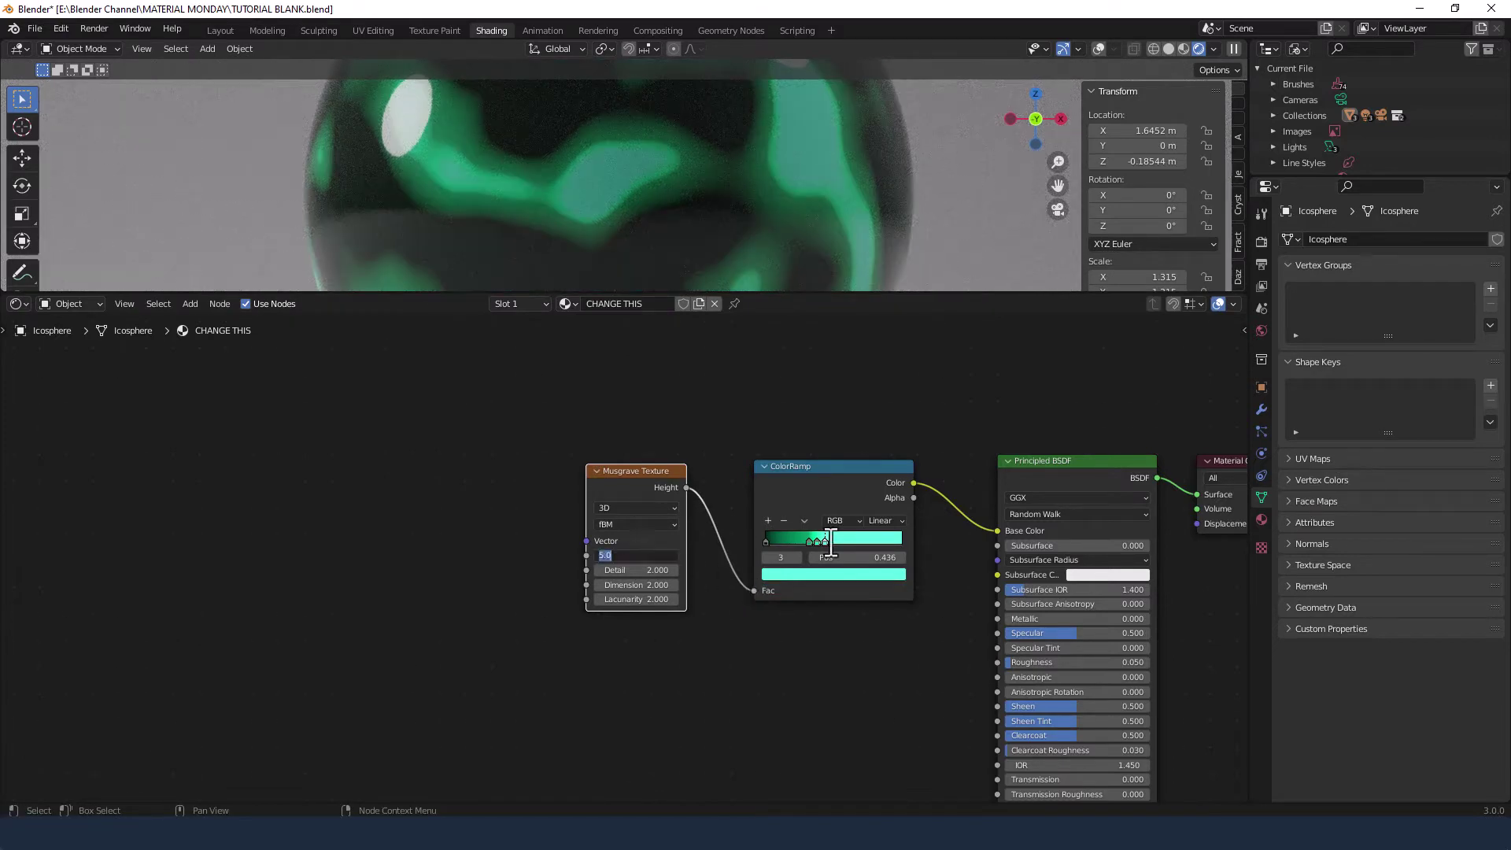
type("20")
key("Tab")
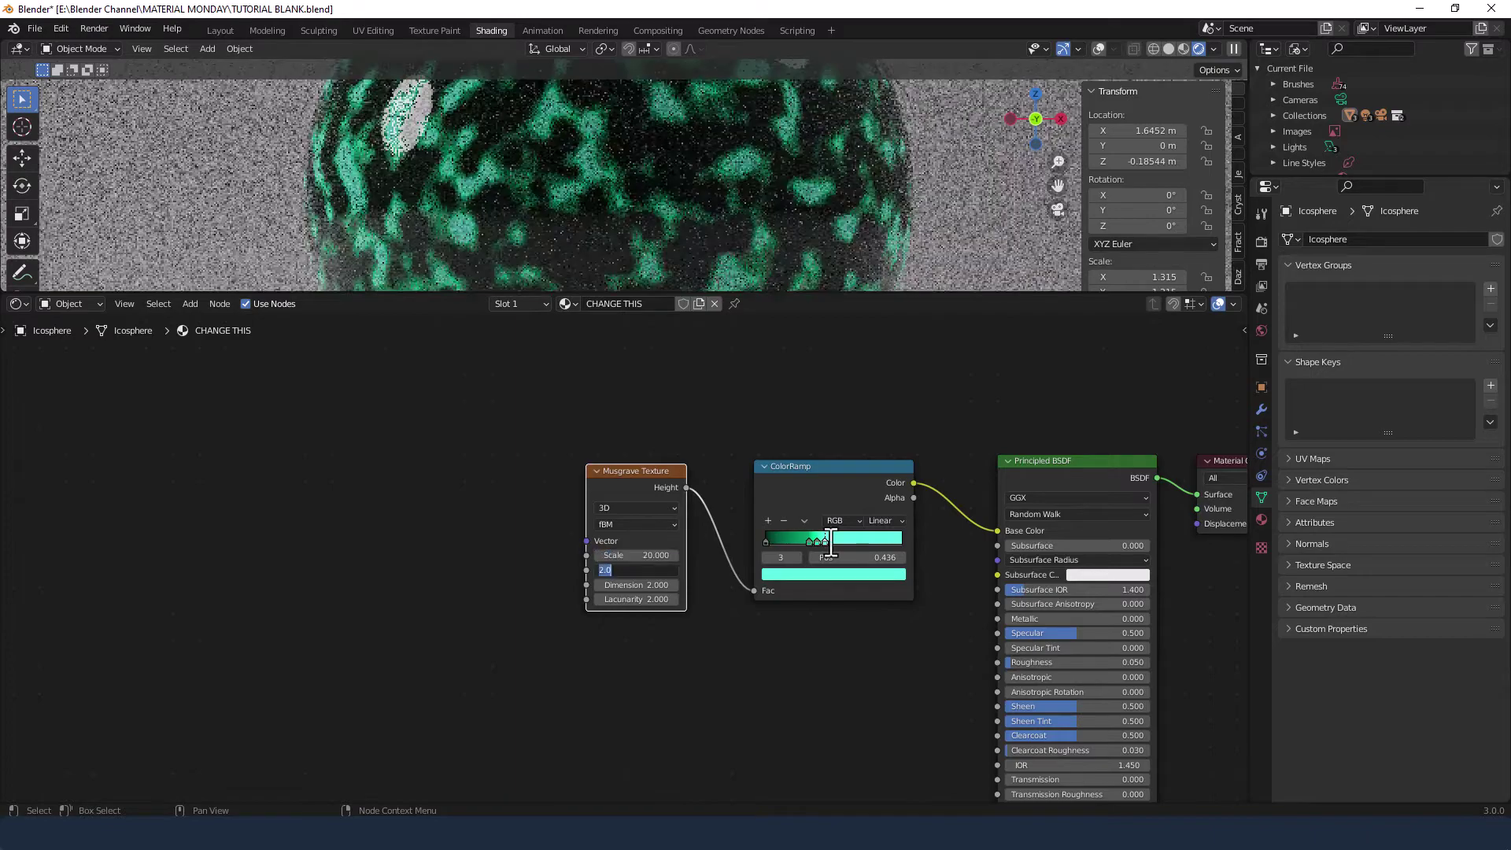
type("5")
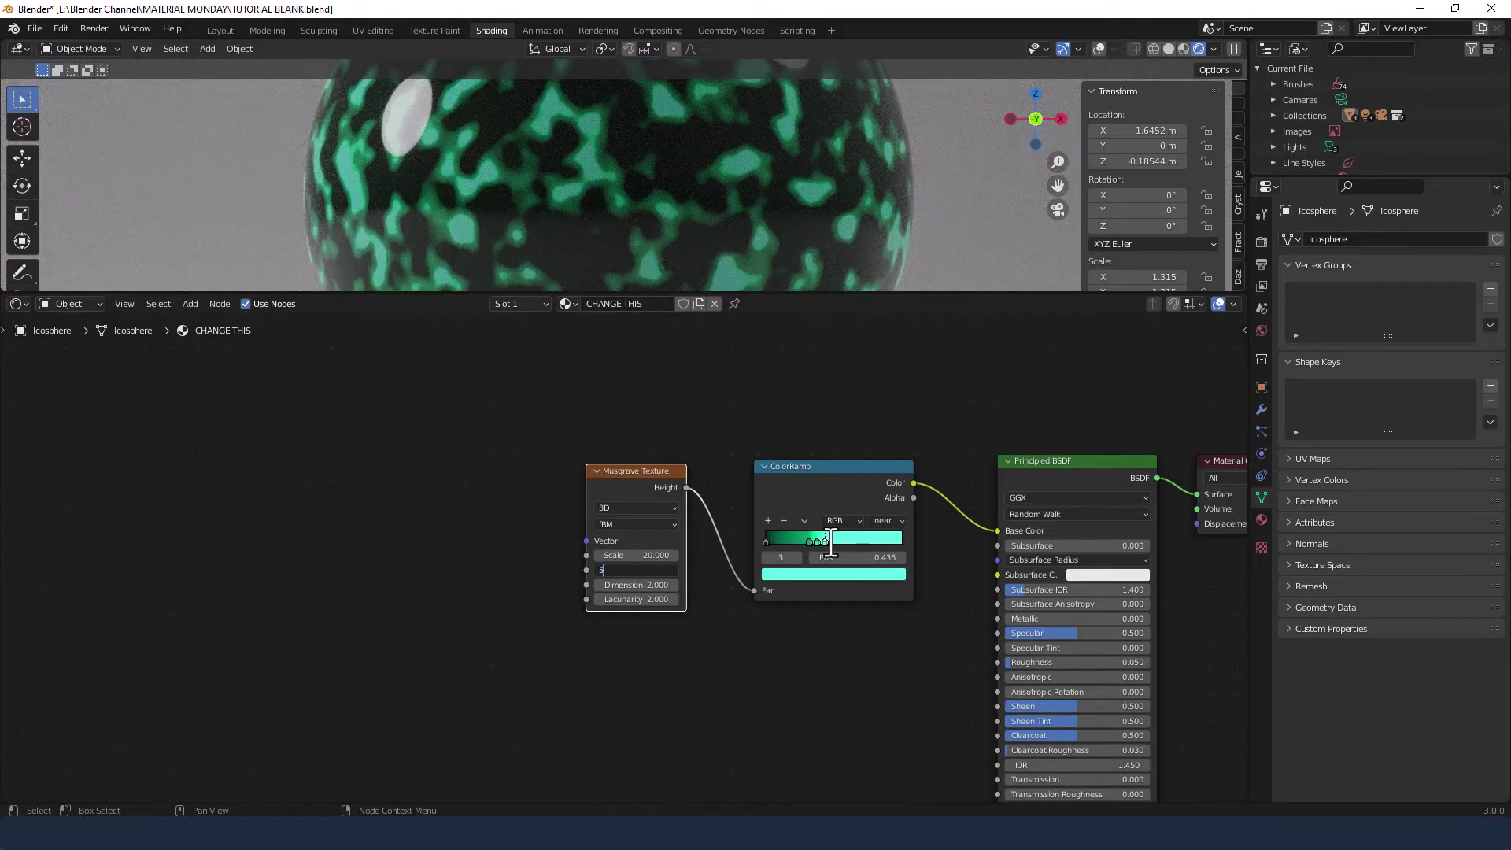
key("Tab")
type("1")
key("Tab")
type("1")
key("Tab")
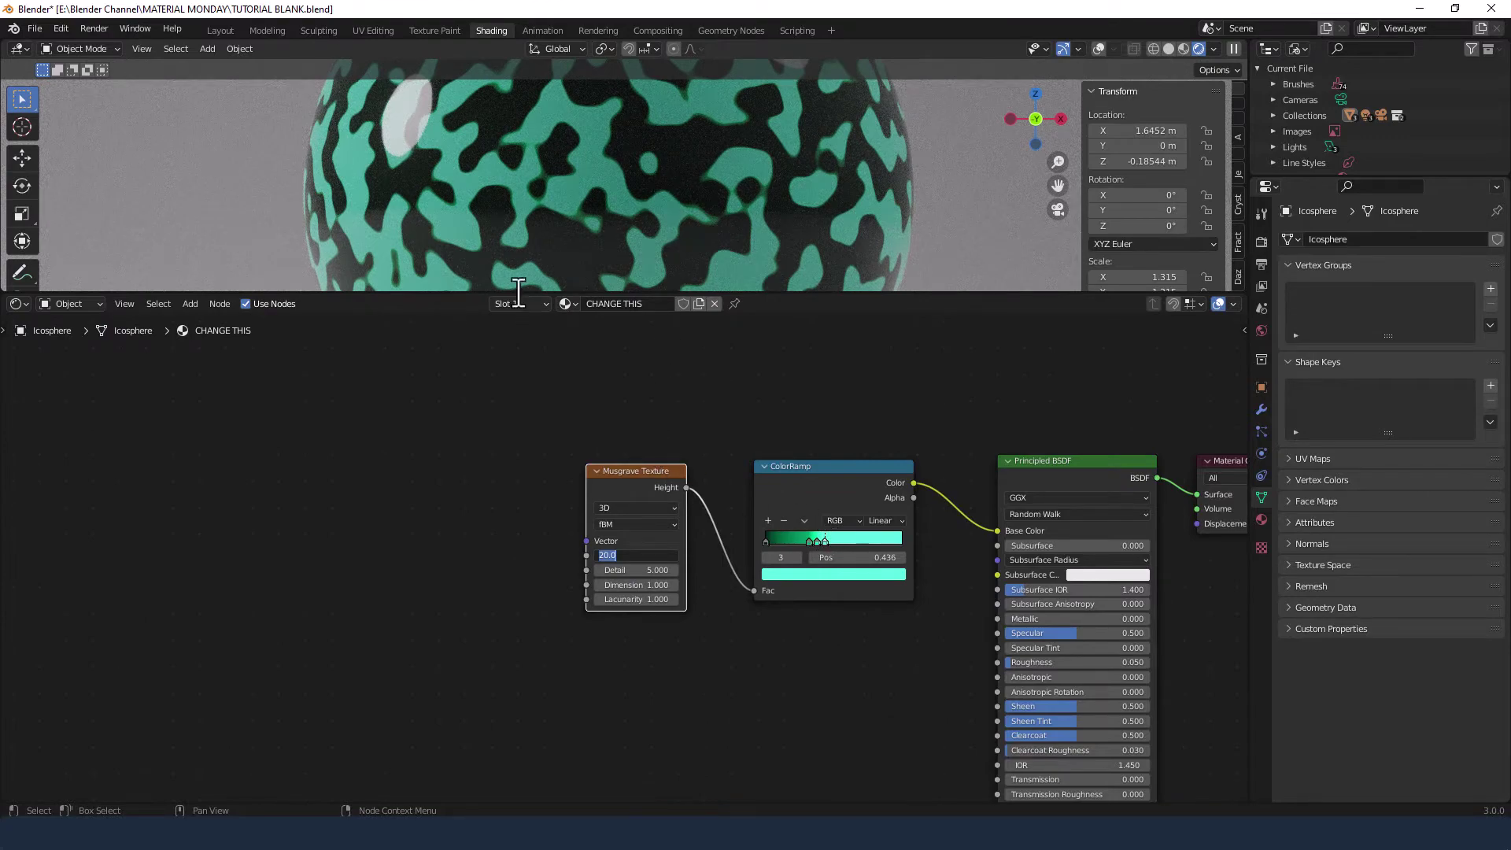
key("Return")
middle_click_drag(508, 541, 622, 530)
Add a second ColorRamp node left of the Musgrave Texture.
key("shift+a")
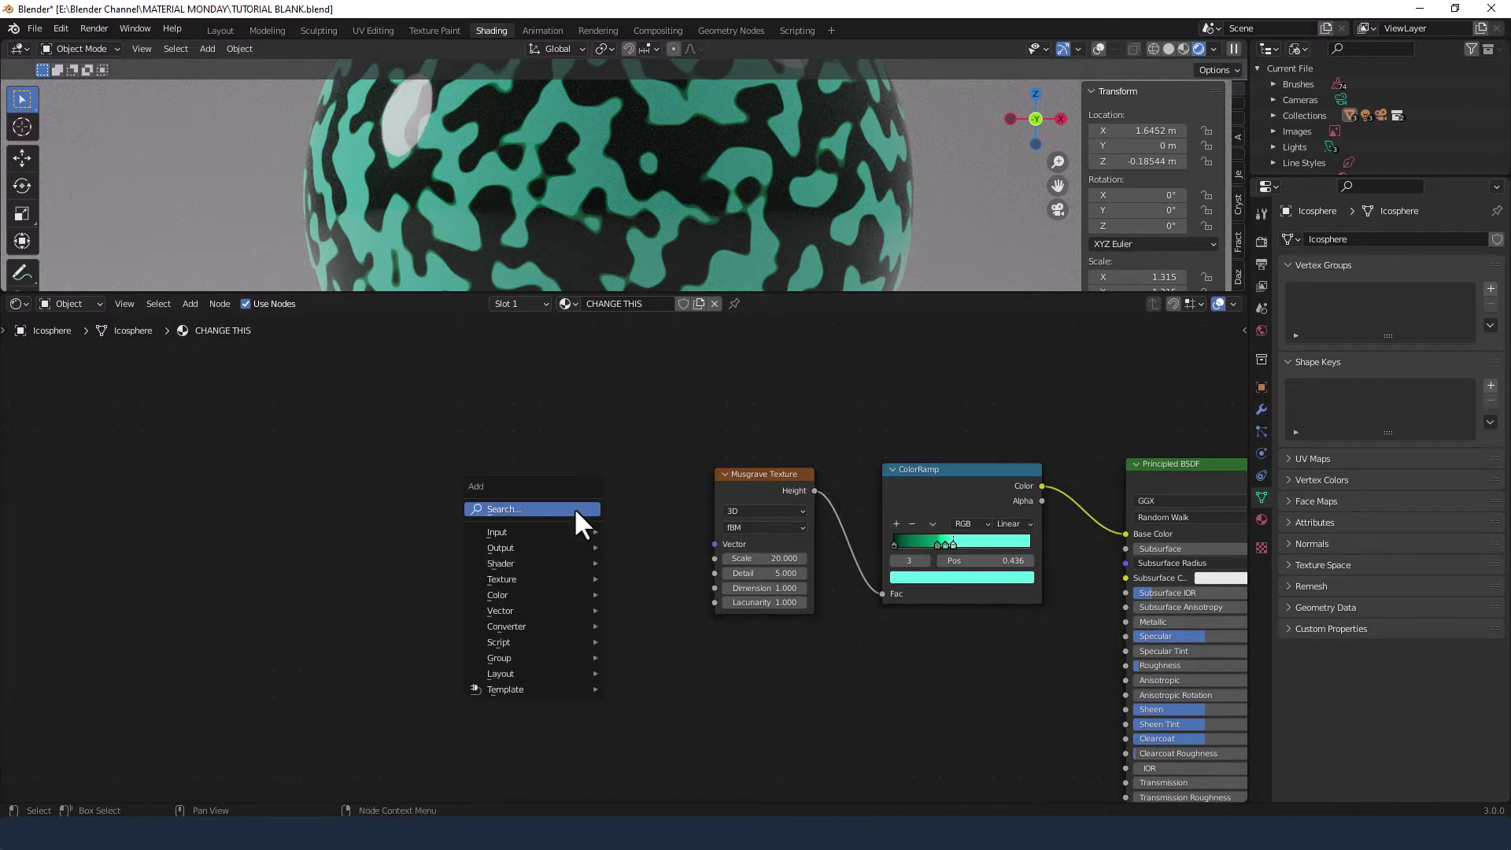
type("col")
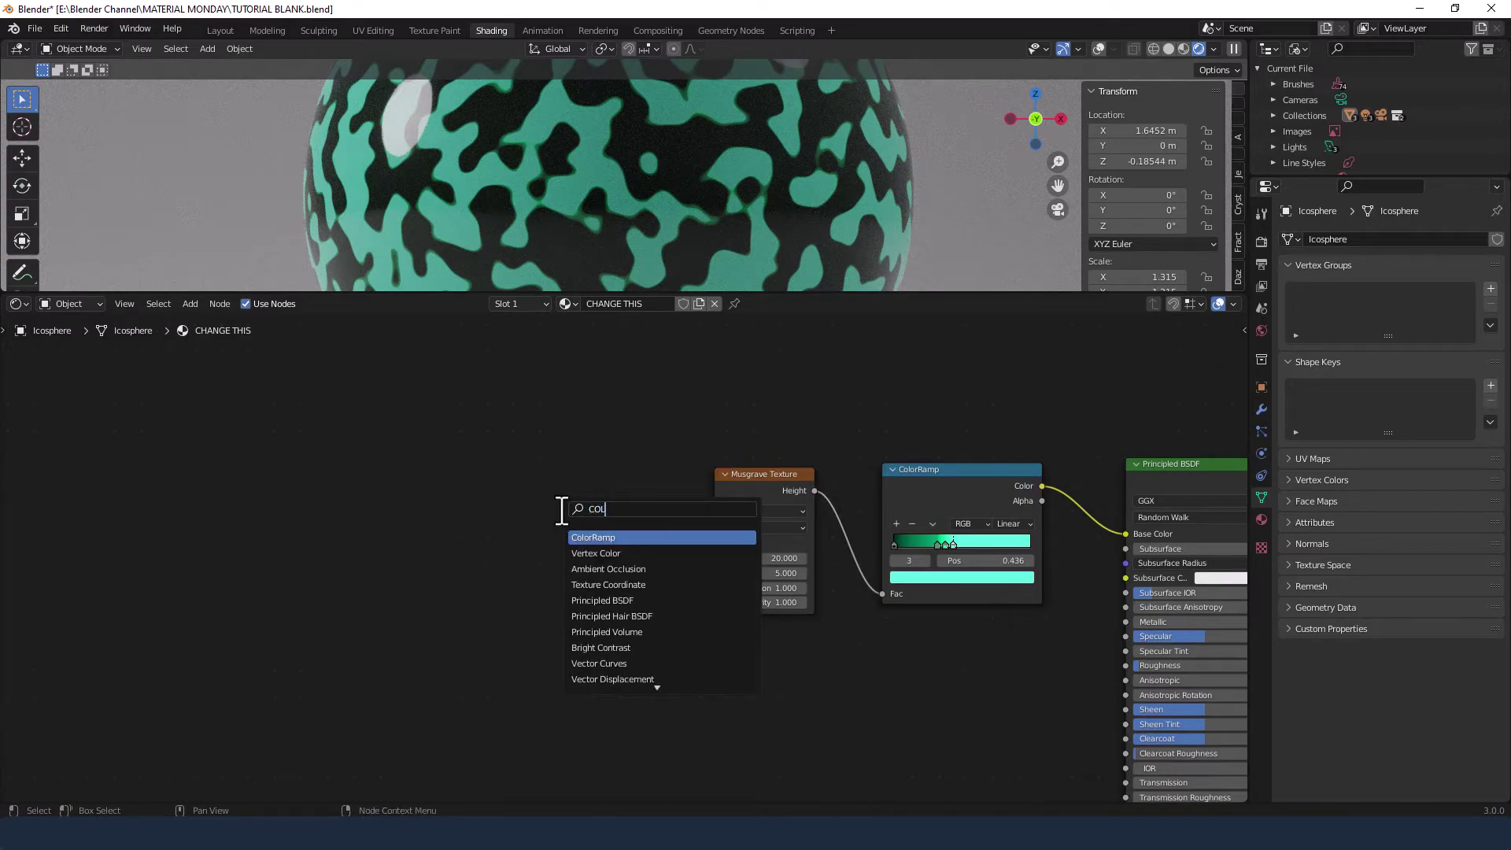
key("Return")
left_click(482, 473)
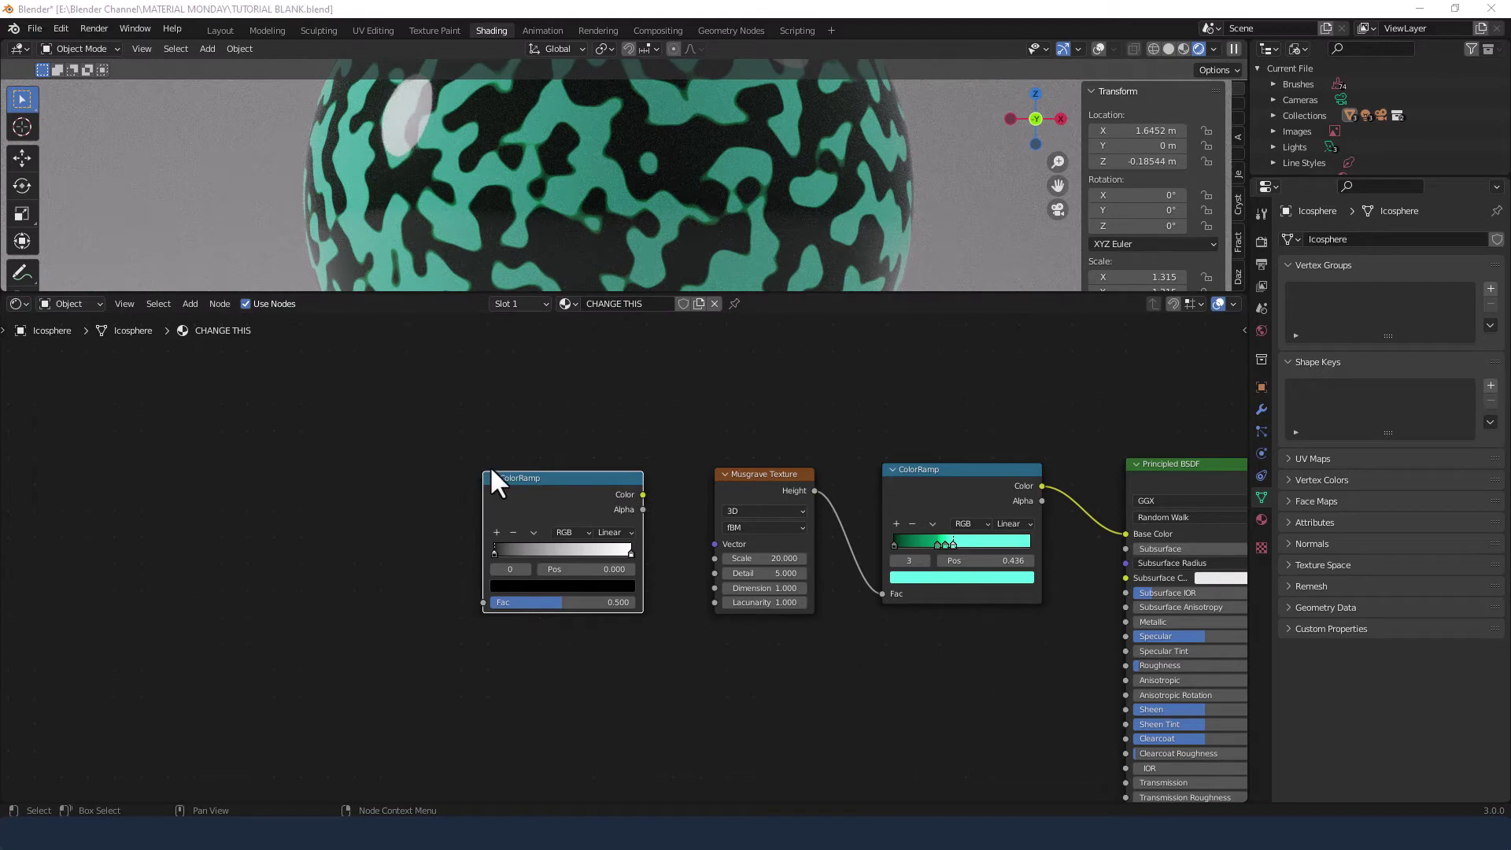
left_click(347, 488)
Add a Wave Texture node at the far left of the node tree.
key("shift+a")
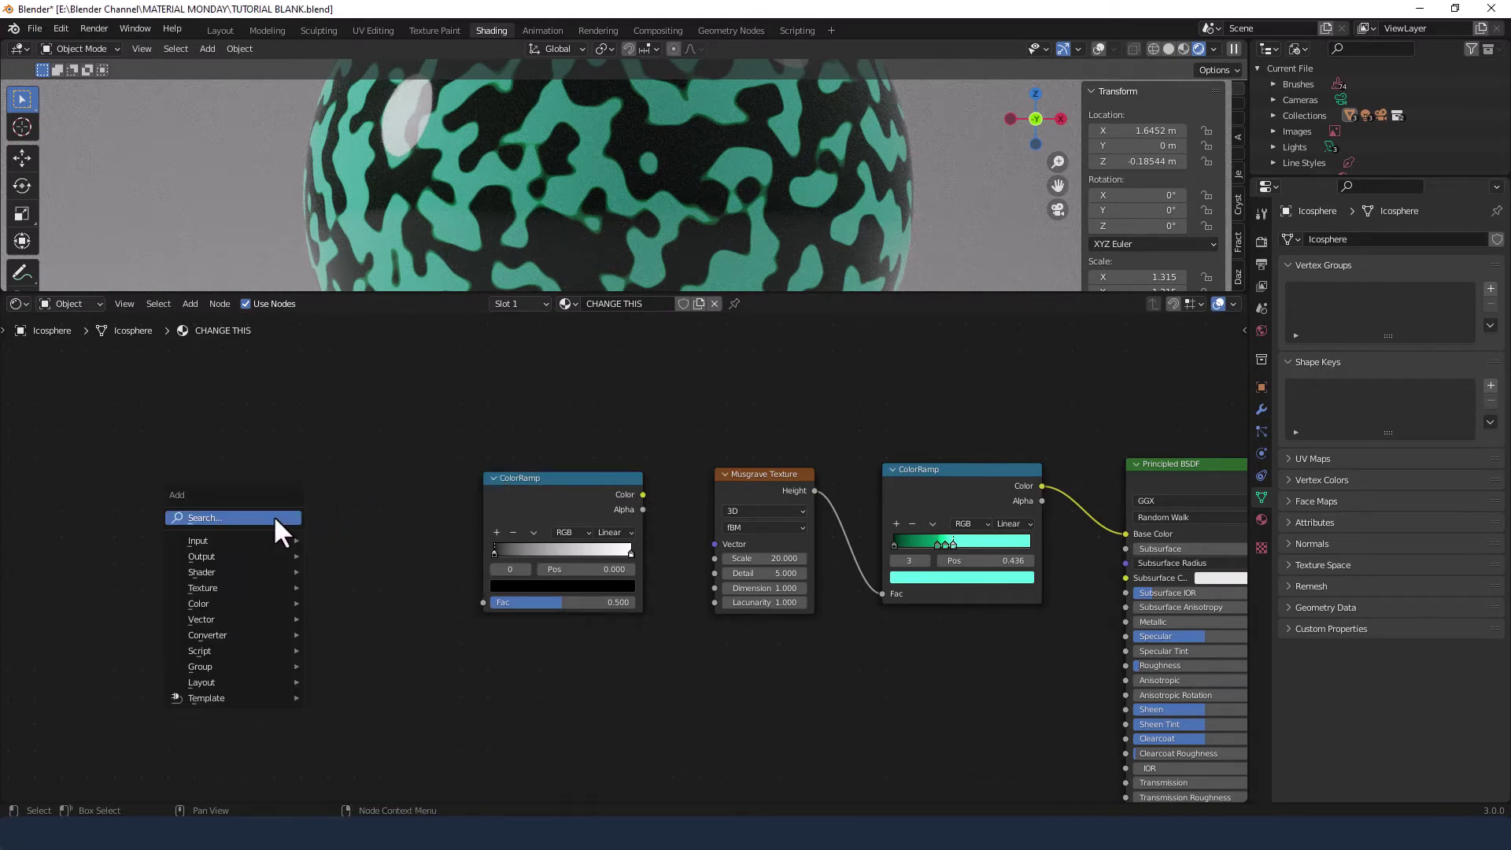
left_click(236, 518)
type("WAVE")
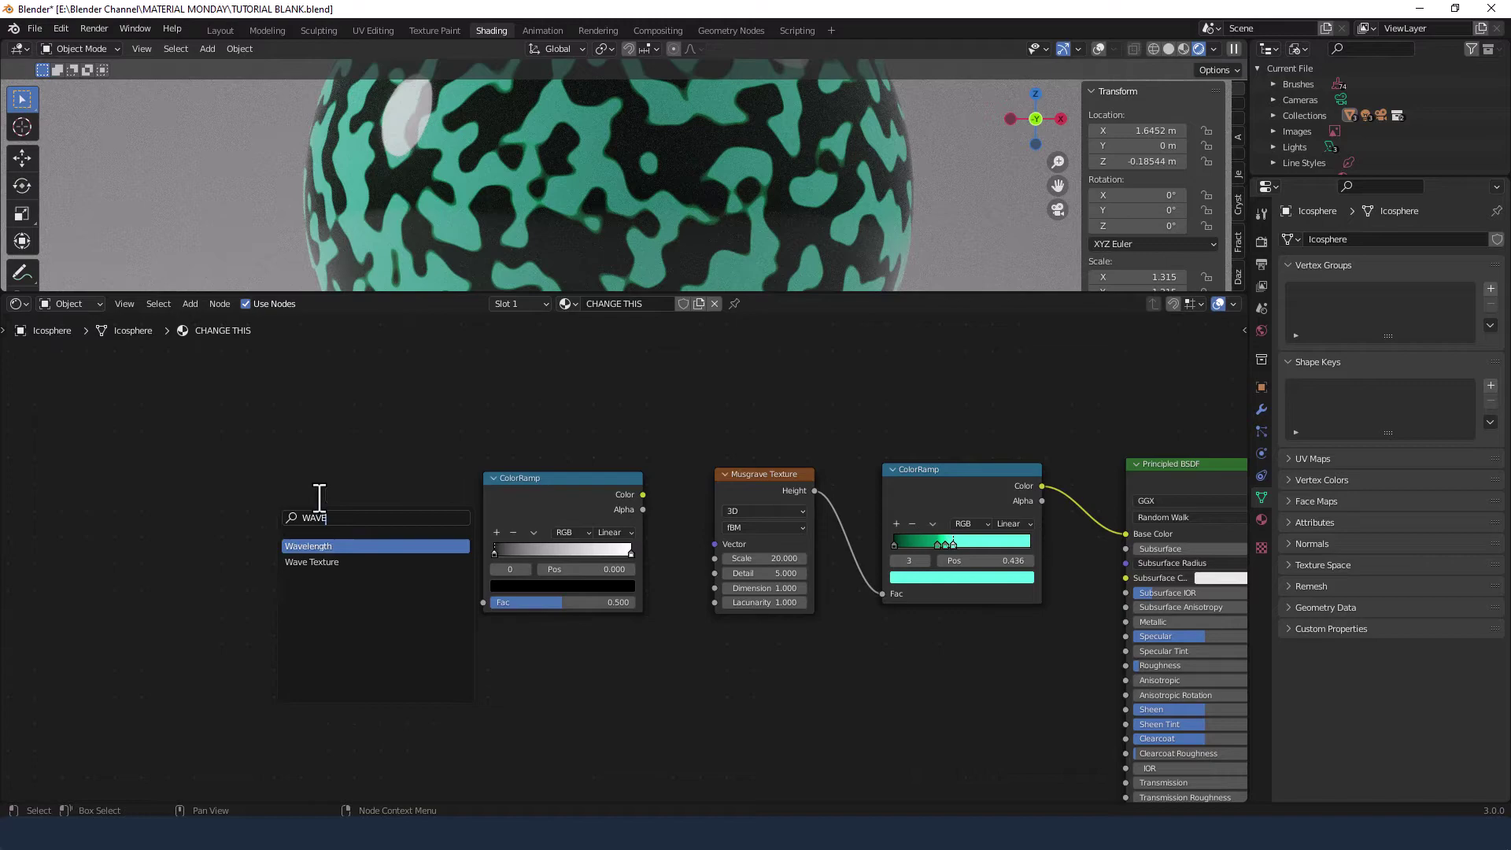
key("Down")
key("Return")
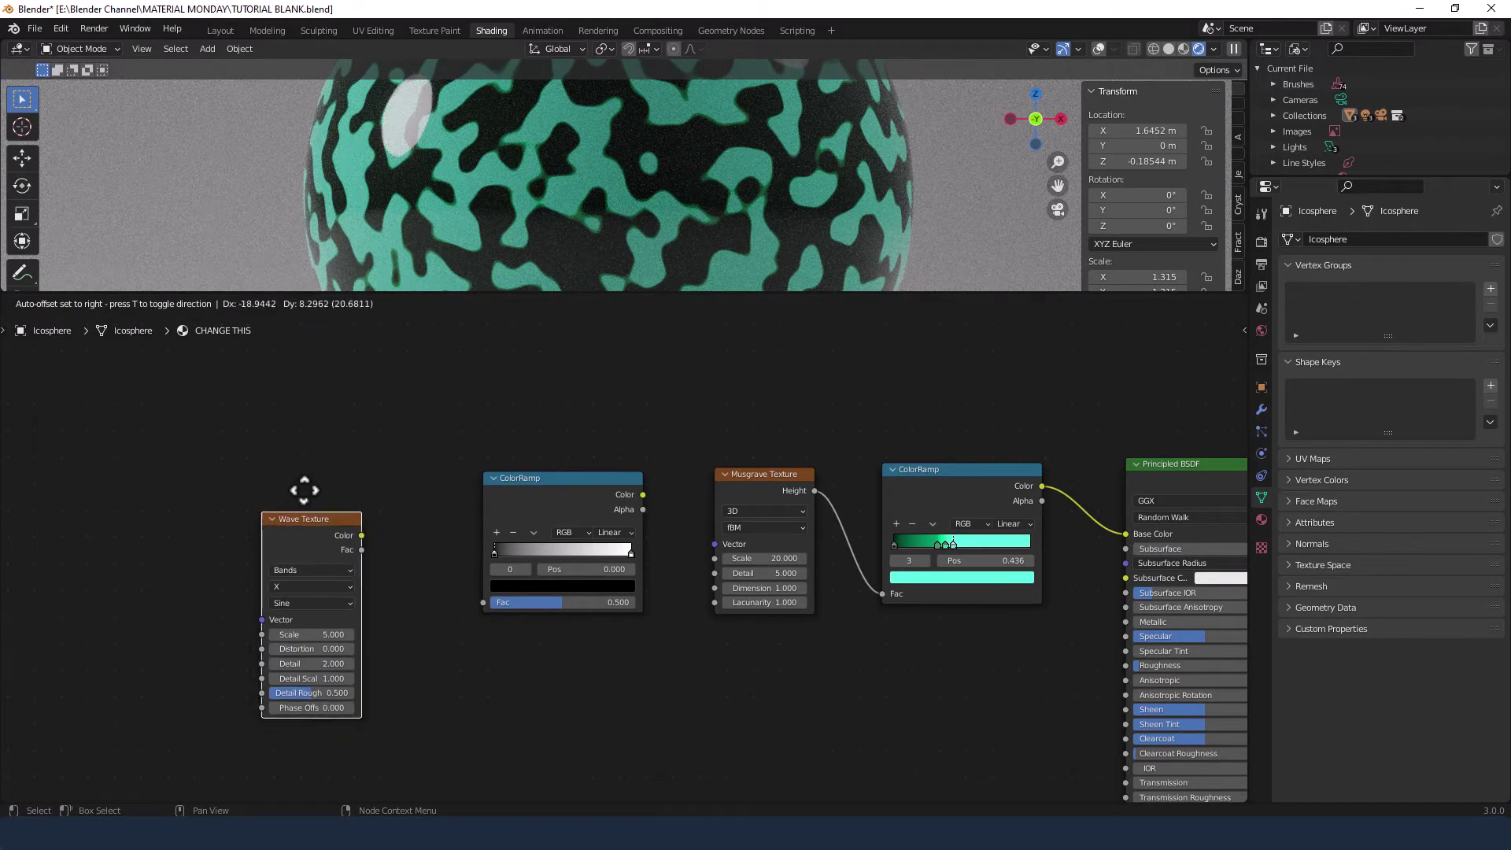
left_click(352, 426)
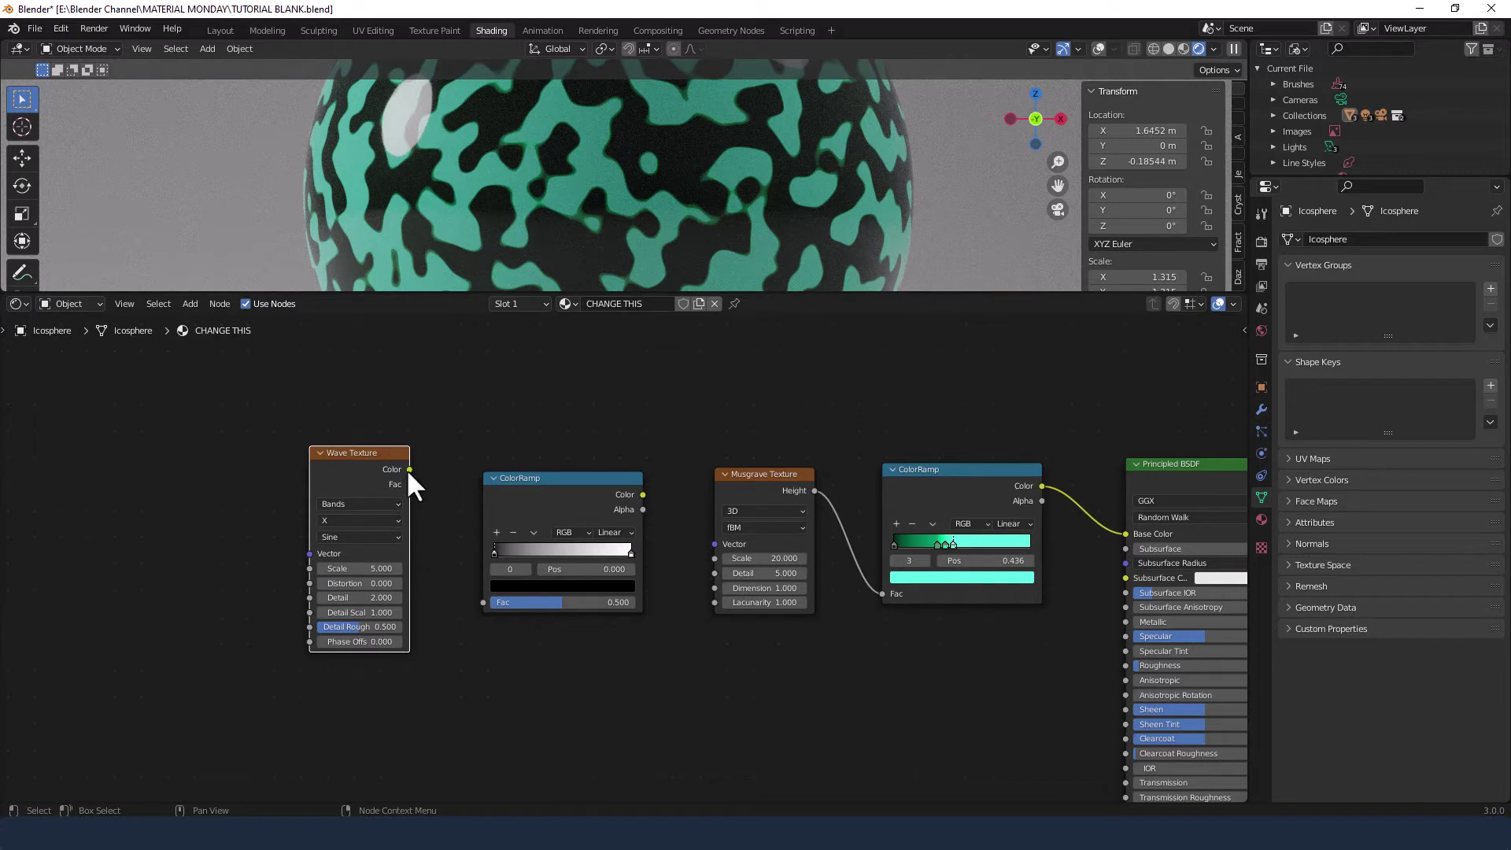
Link Wave Texture Color to the new ColorRamp Fac, and its Color to the Musgrave Vector.
left_click_drag(409, 469, 484, 602)
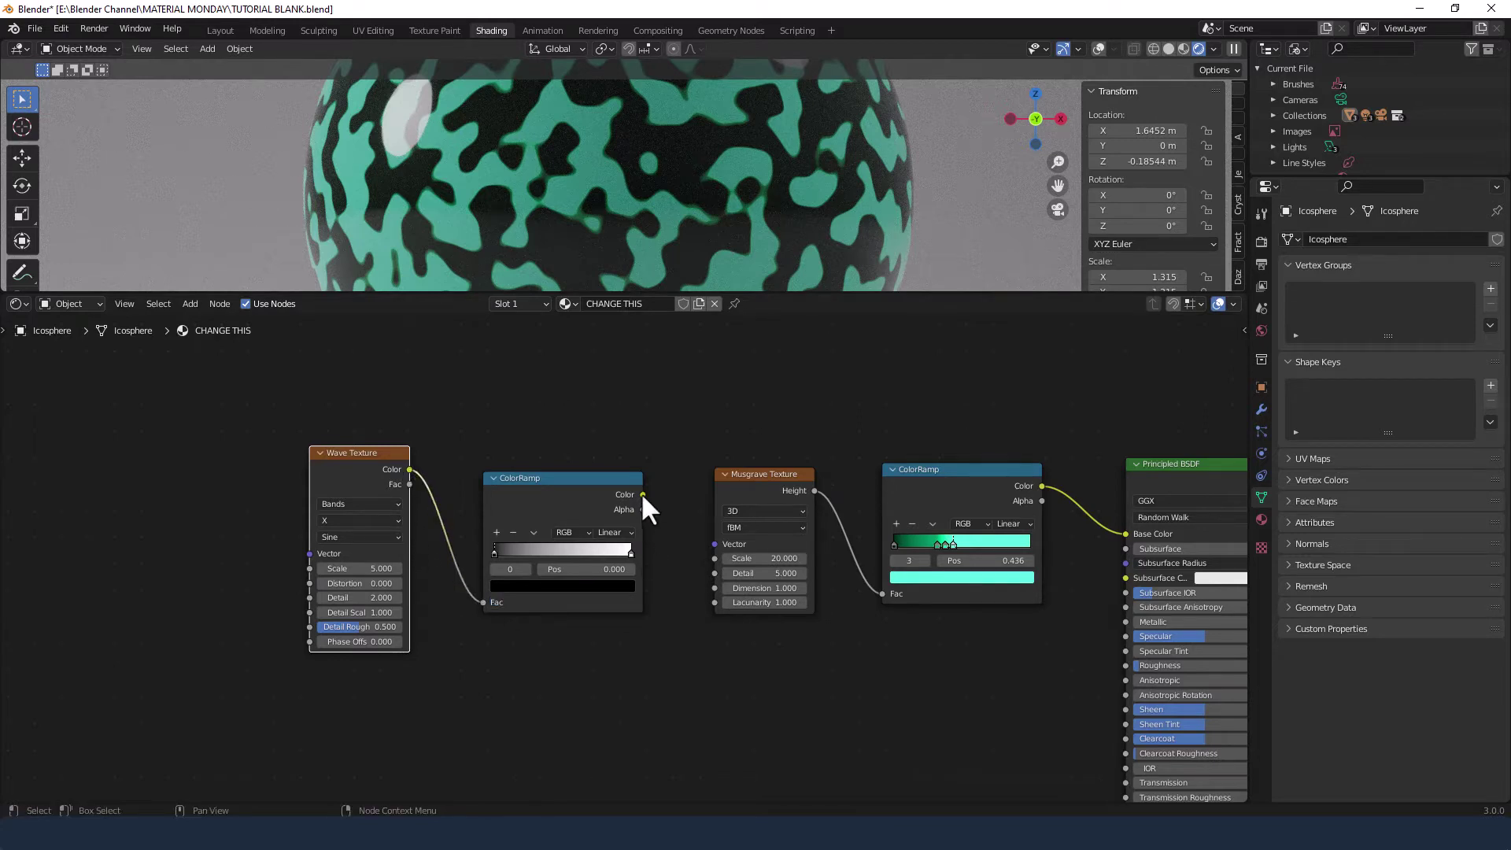
left_click_drag(642, 497, 652, 499)
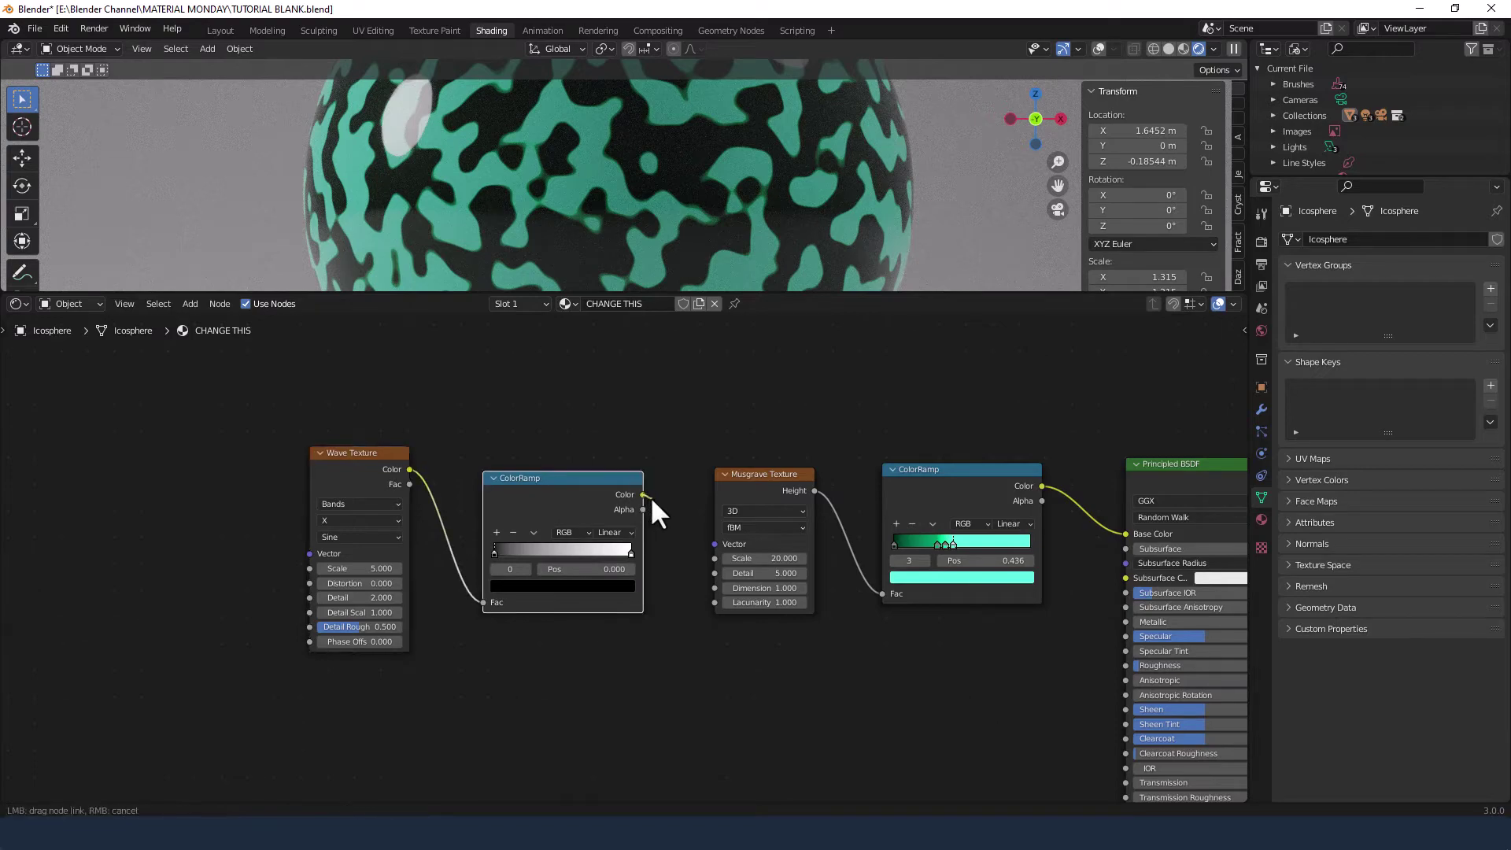
left_click_drag(715, 543, 715, 544)
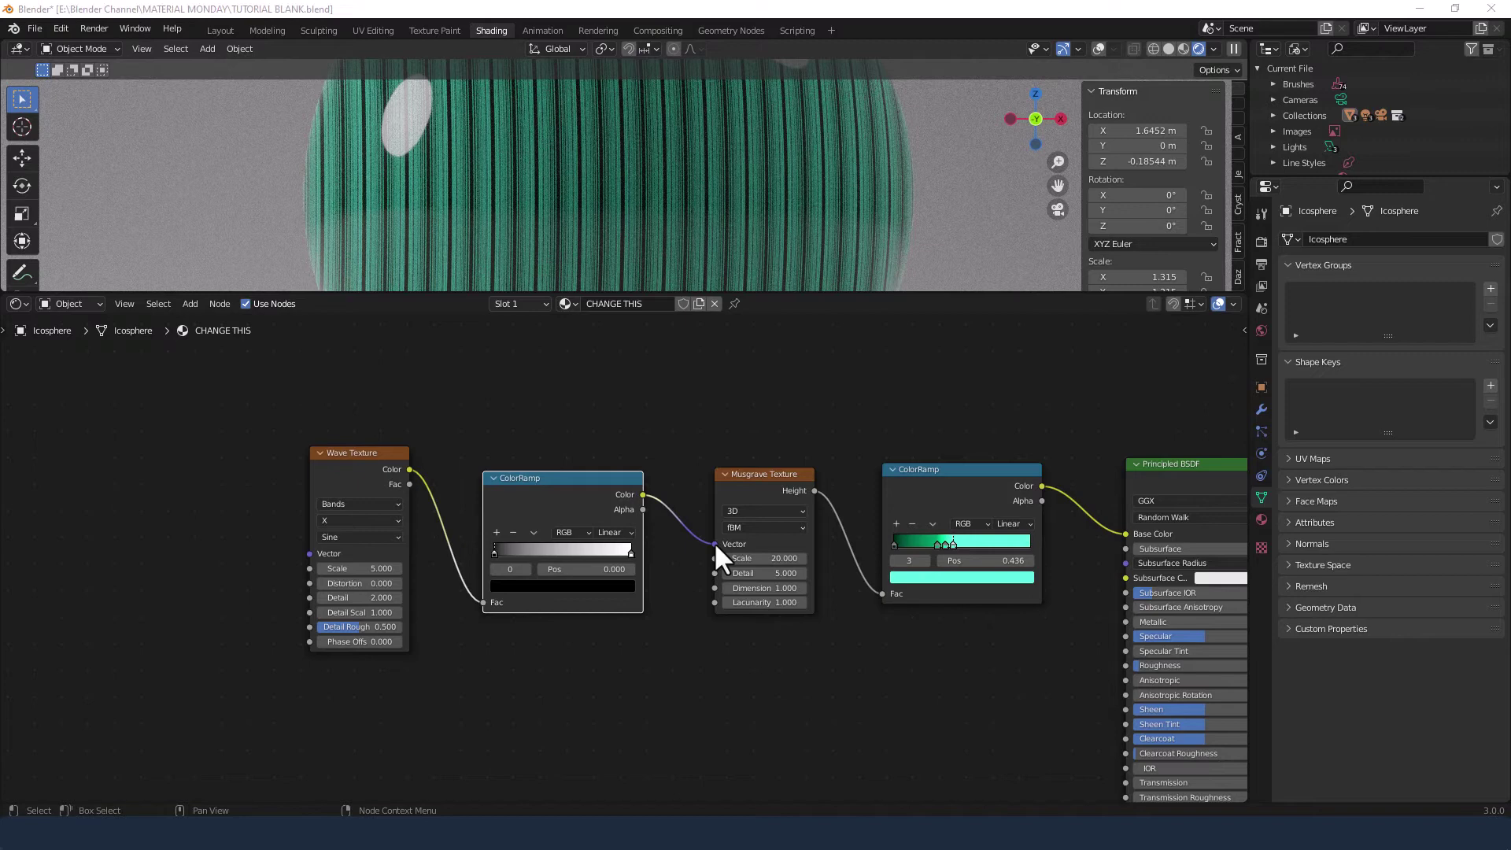
scroll(518, 640, "up", 2)
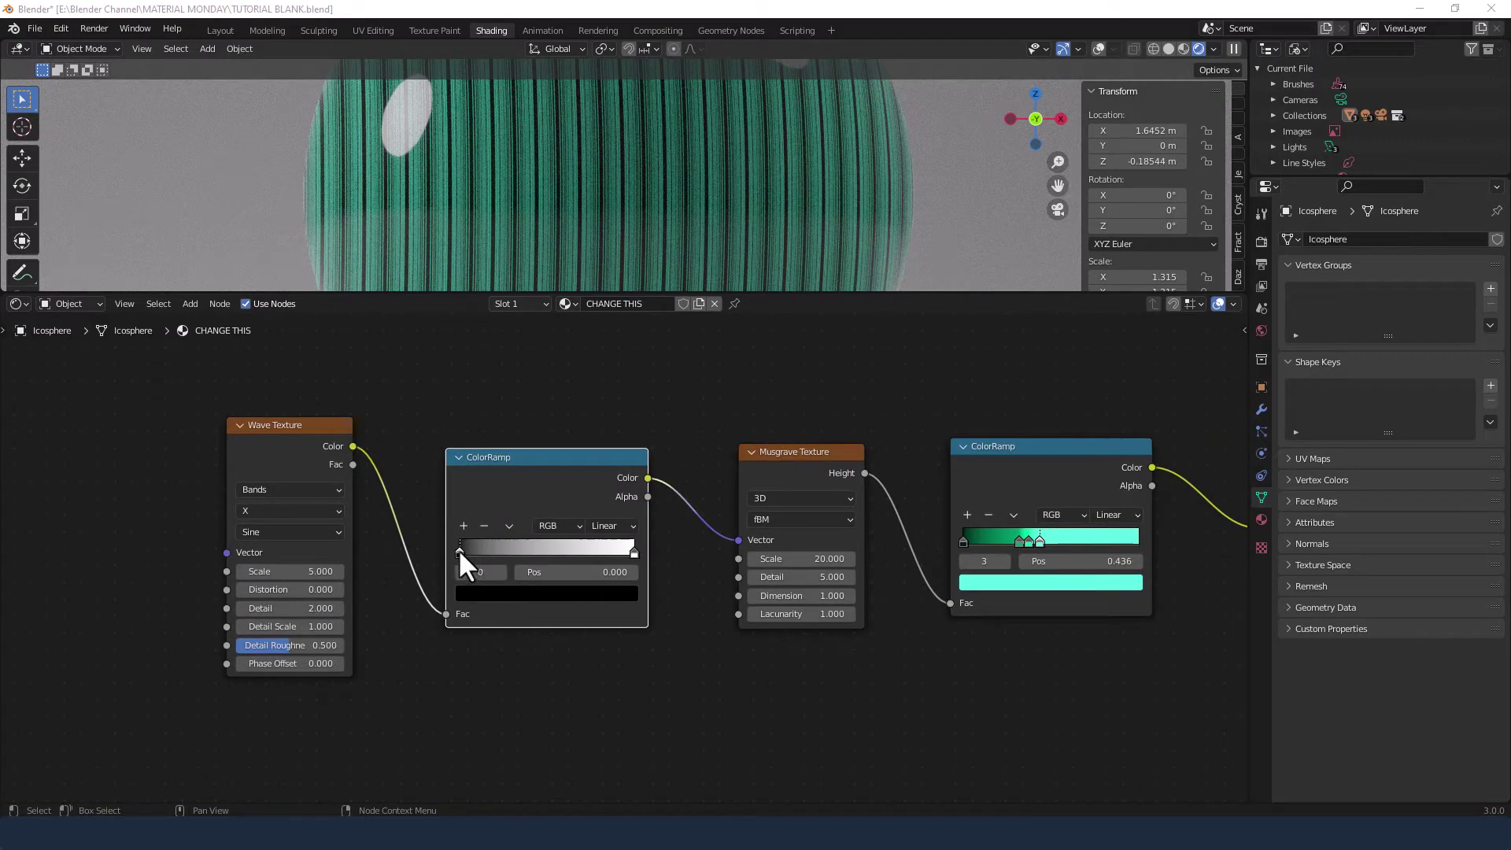
Move the left ColorRamp's black stop to about 0.368 and its white stop to 0.85.
left_click_drag(459, 553, 526, 561)
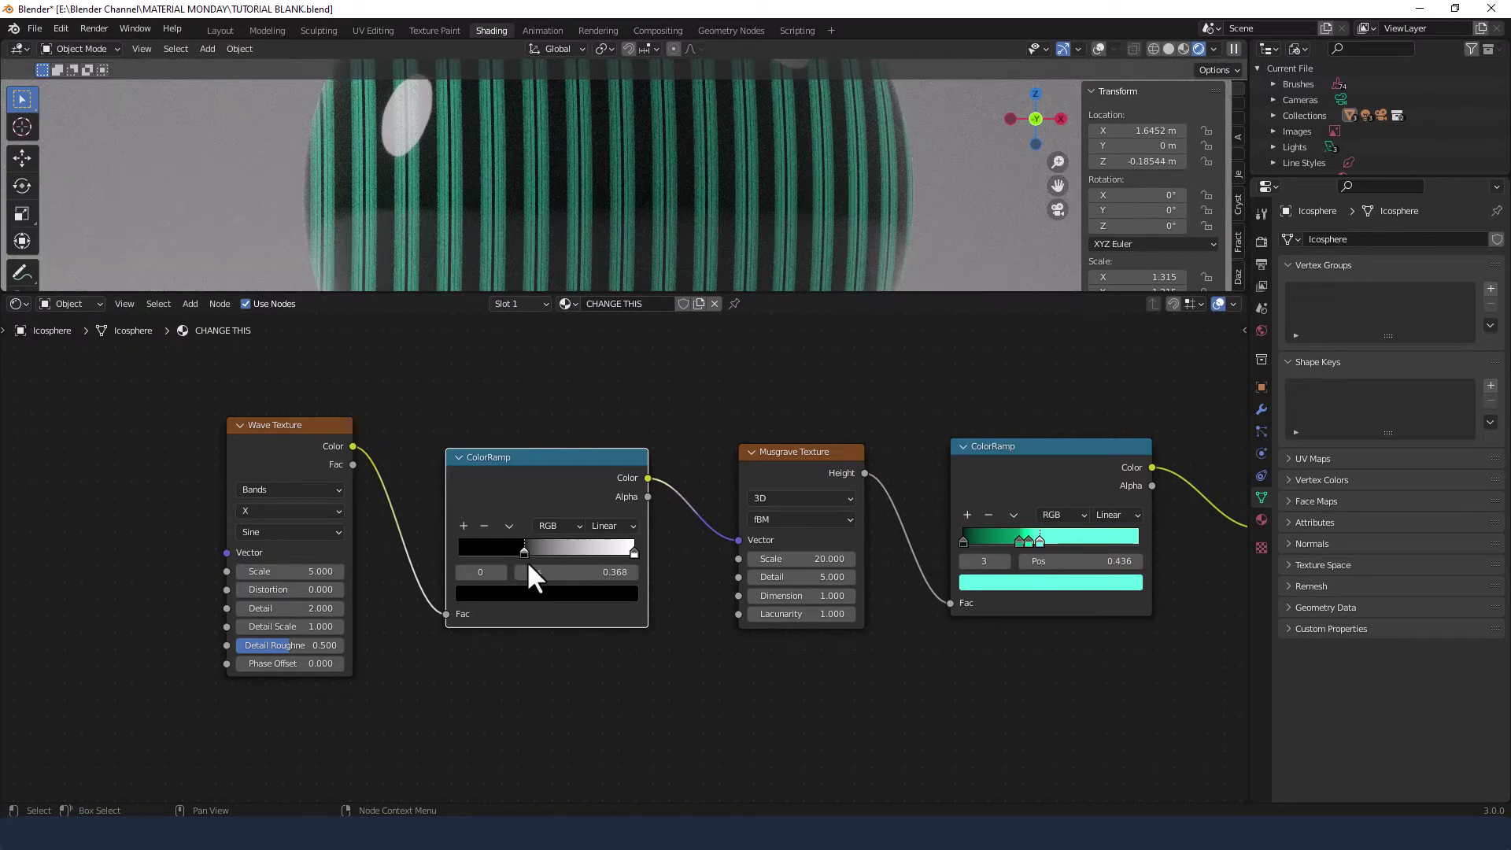
left_click(635, 552)
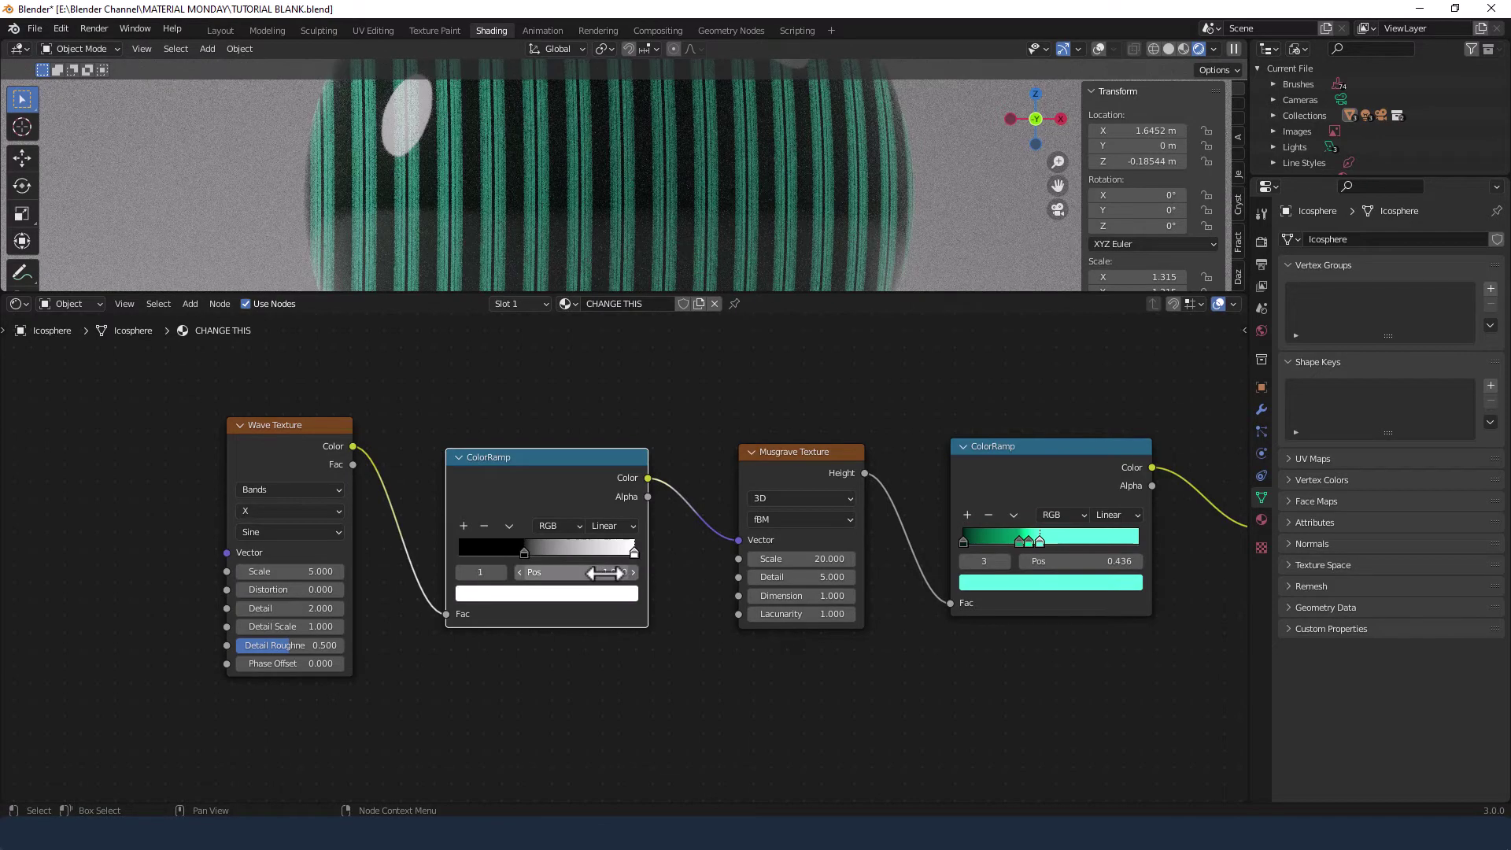
left_click(614, 572)
key("BackSpace")
type("0.9")
key("Return")
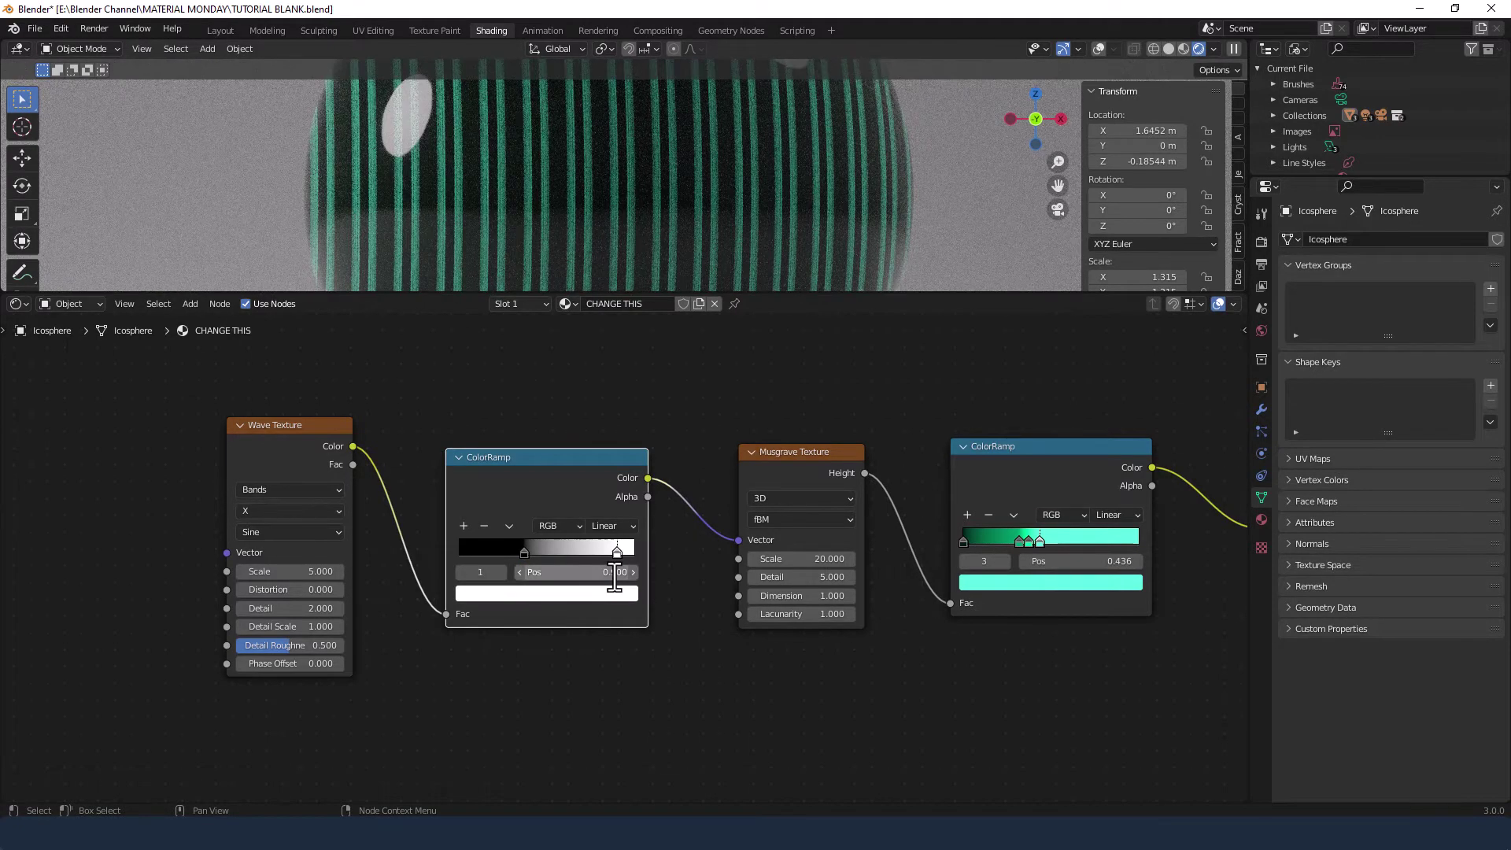
left_click(610, 573)
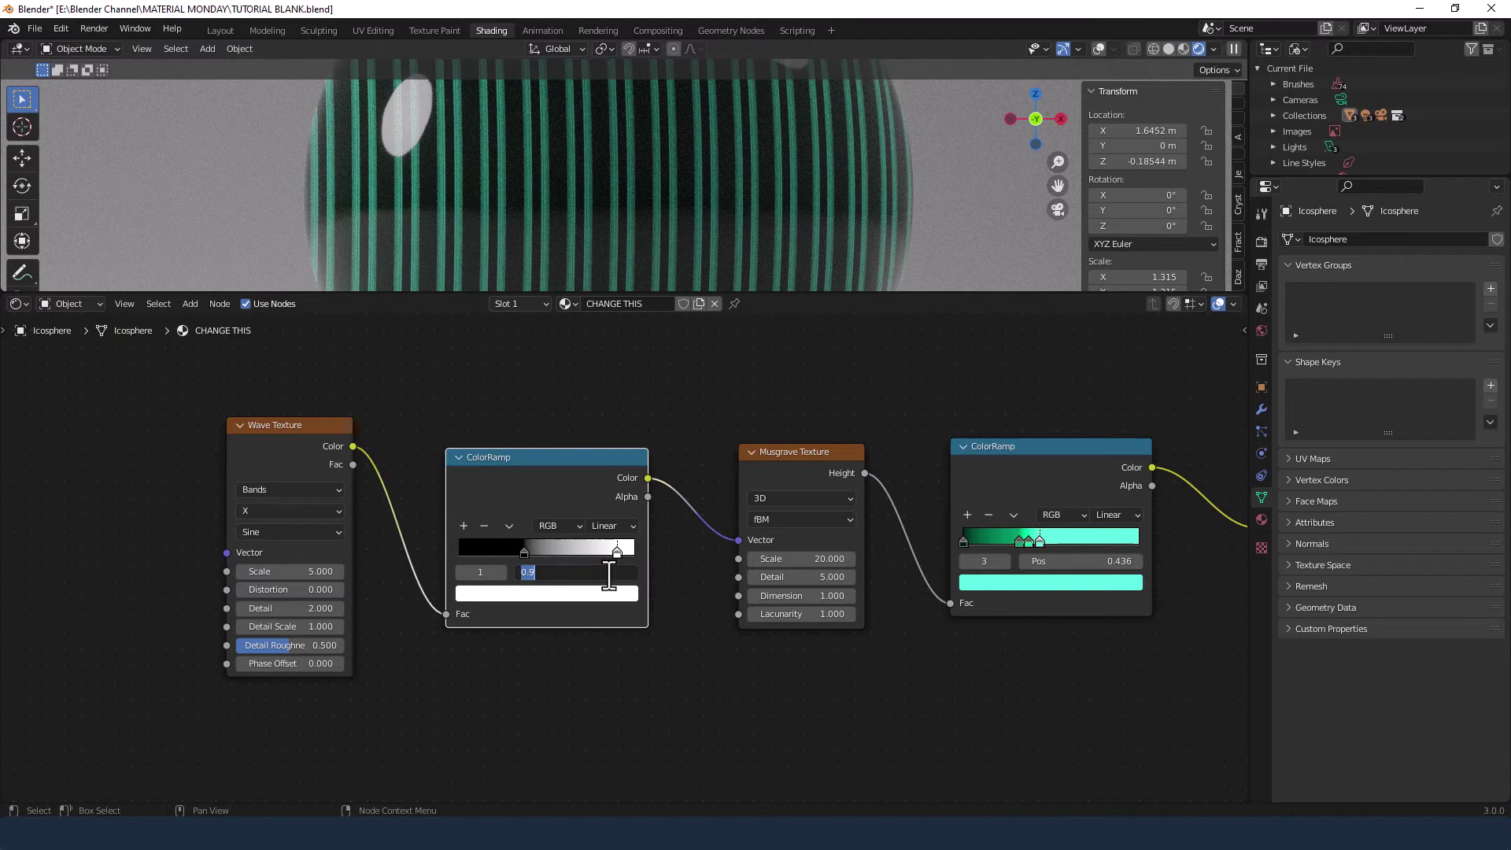
type("0.85")
key("Return")
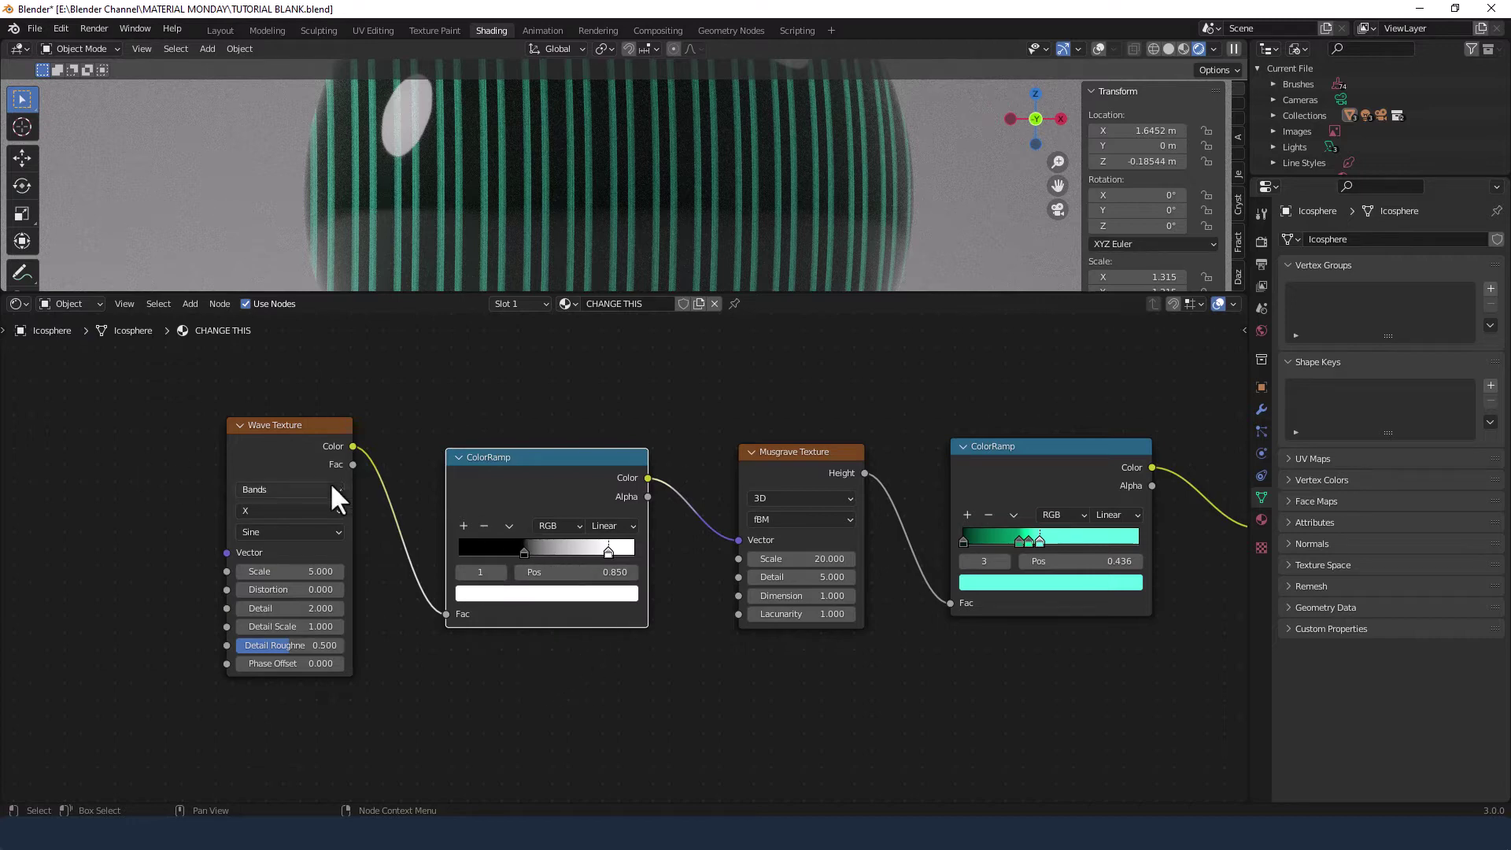
Set the Wave Texture to Rings type, Spherical direction and Saw profile.
middle_click_drag(155, 522, 443, 488)
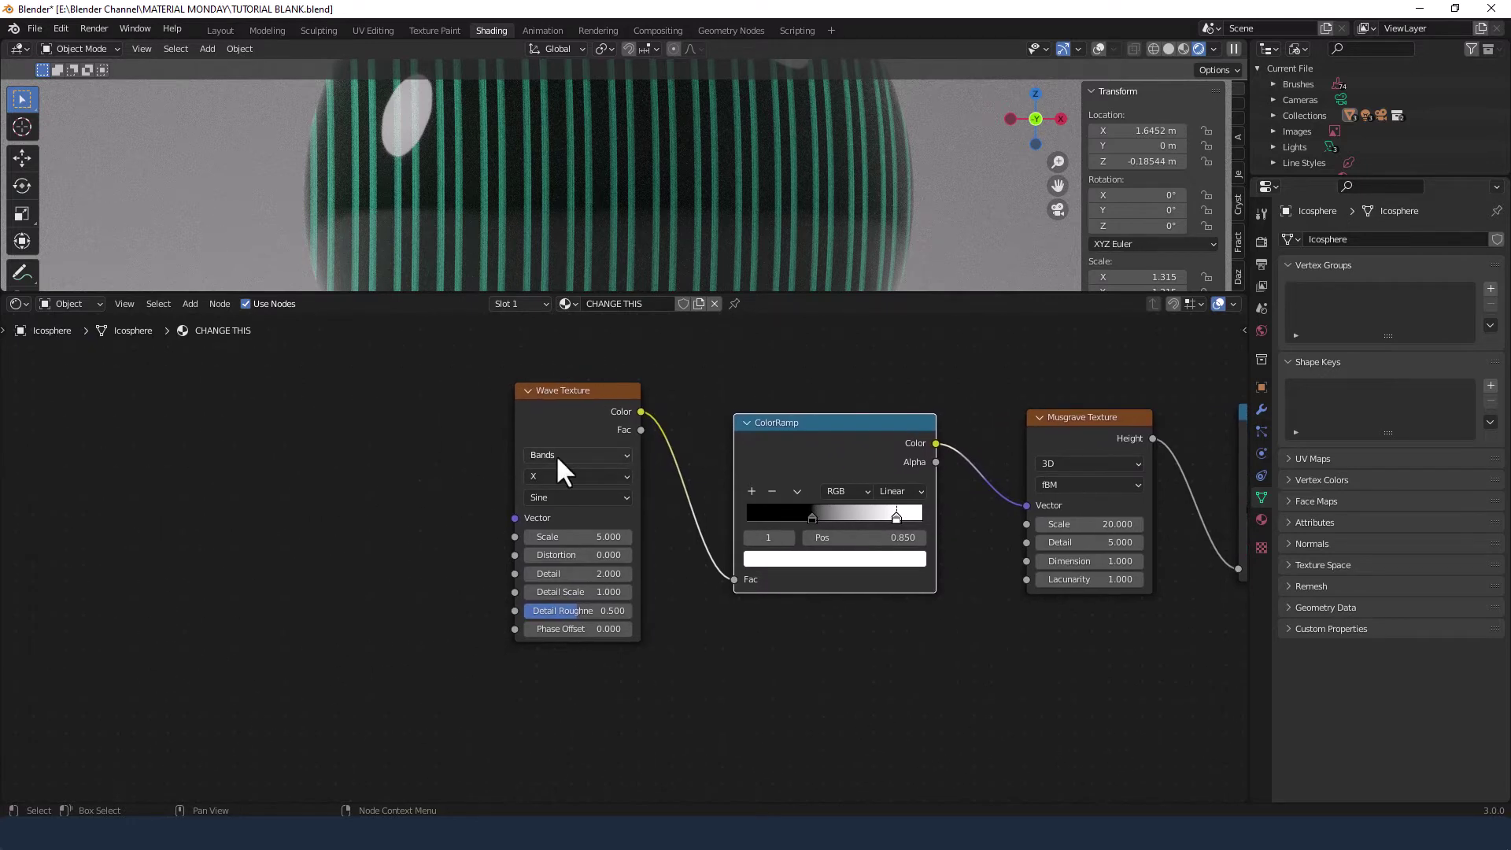
left_click(556, 455)
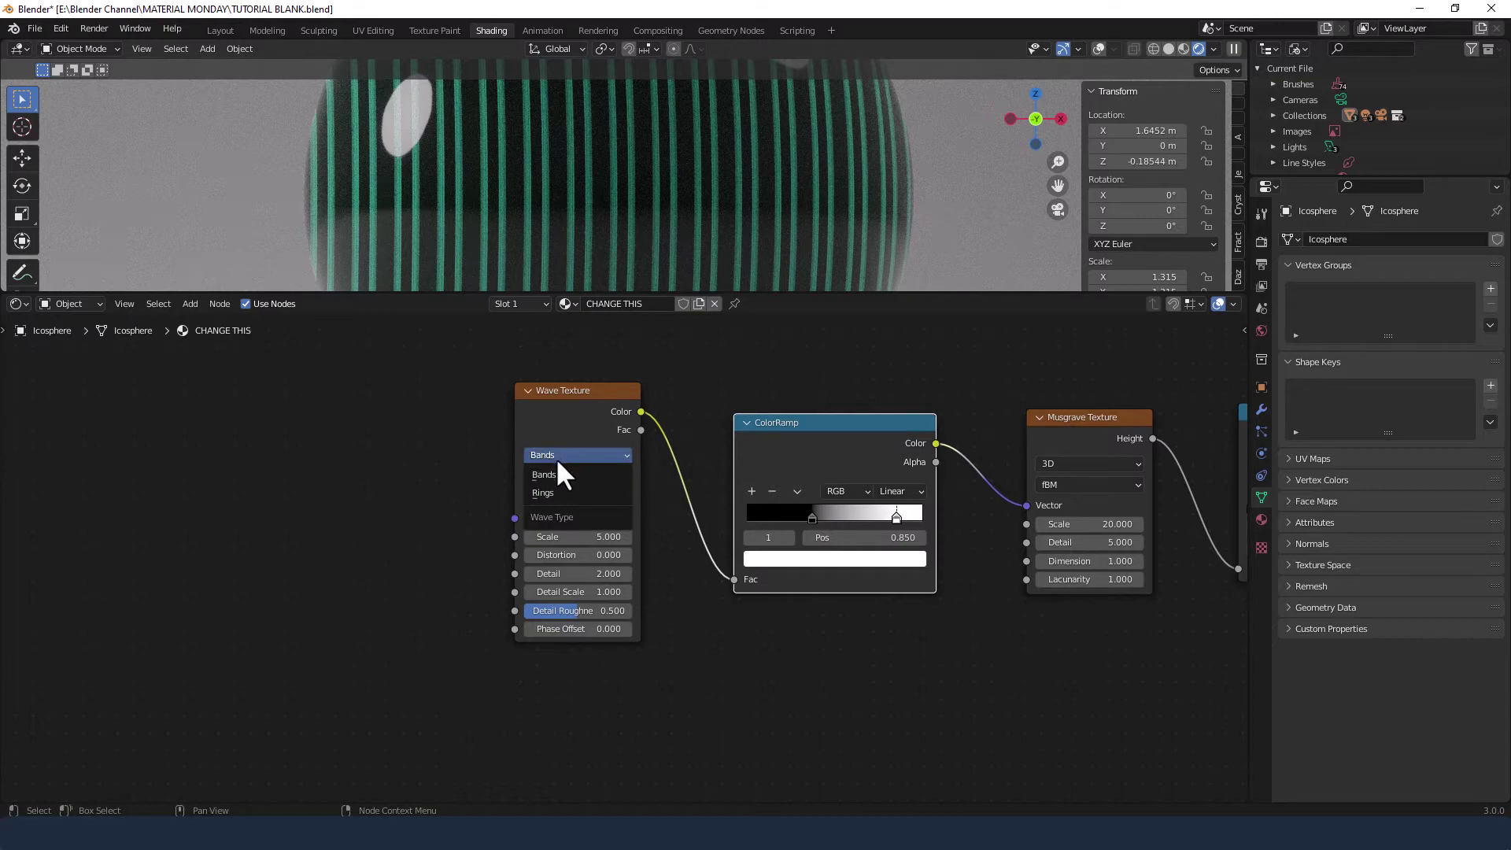
left_click(550, 494)
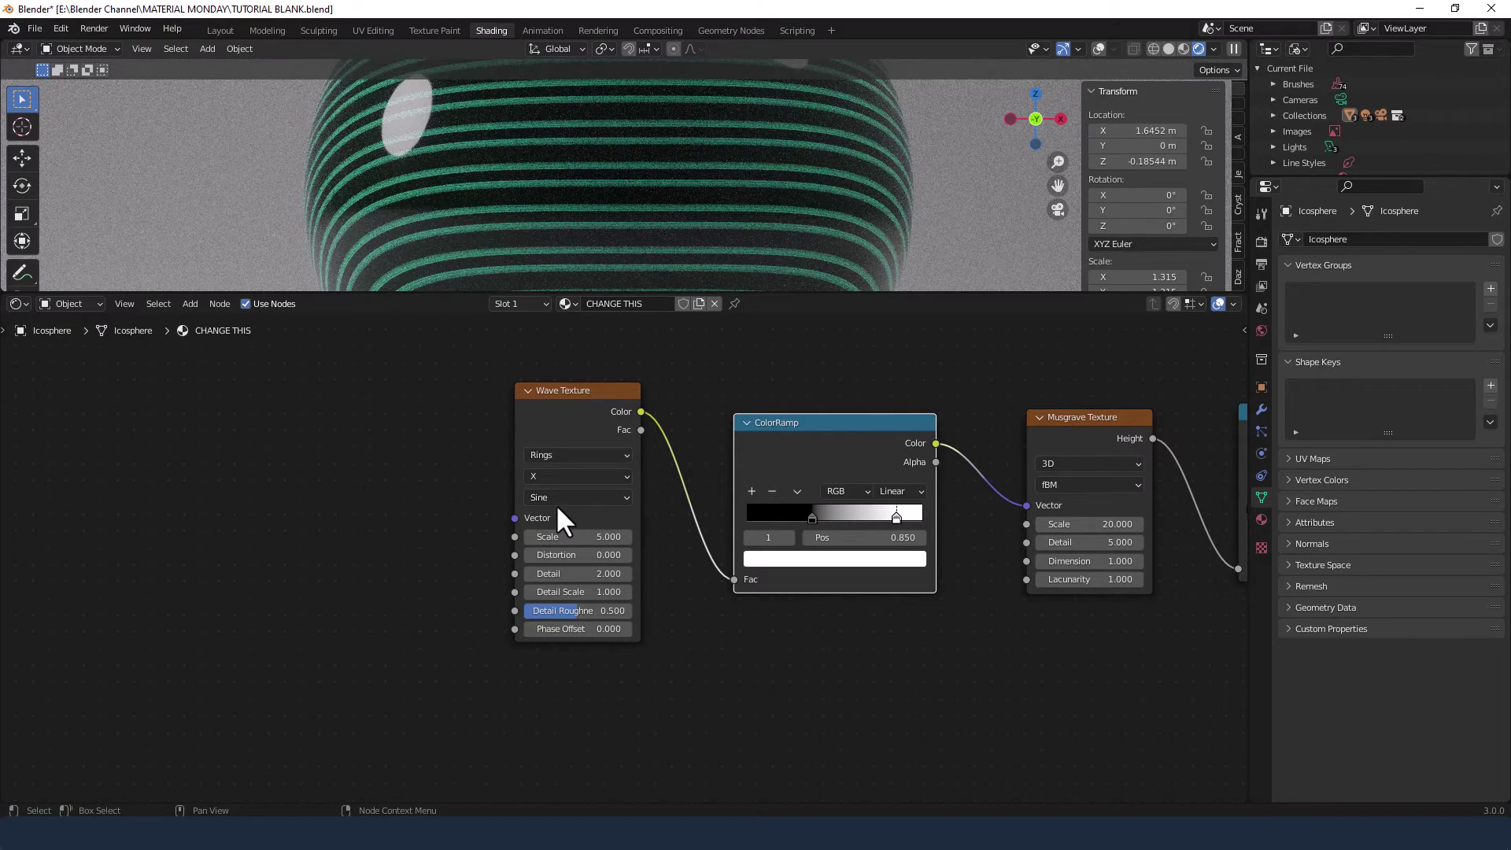
left_click(560, 478)
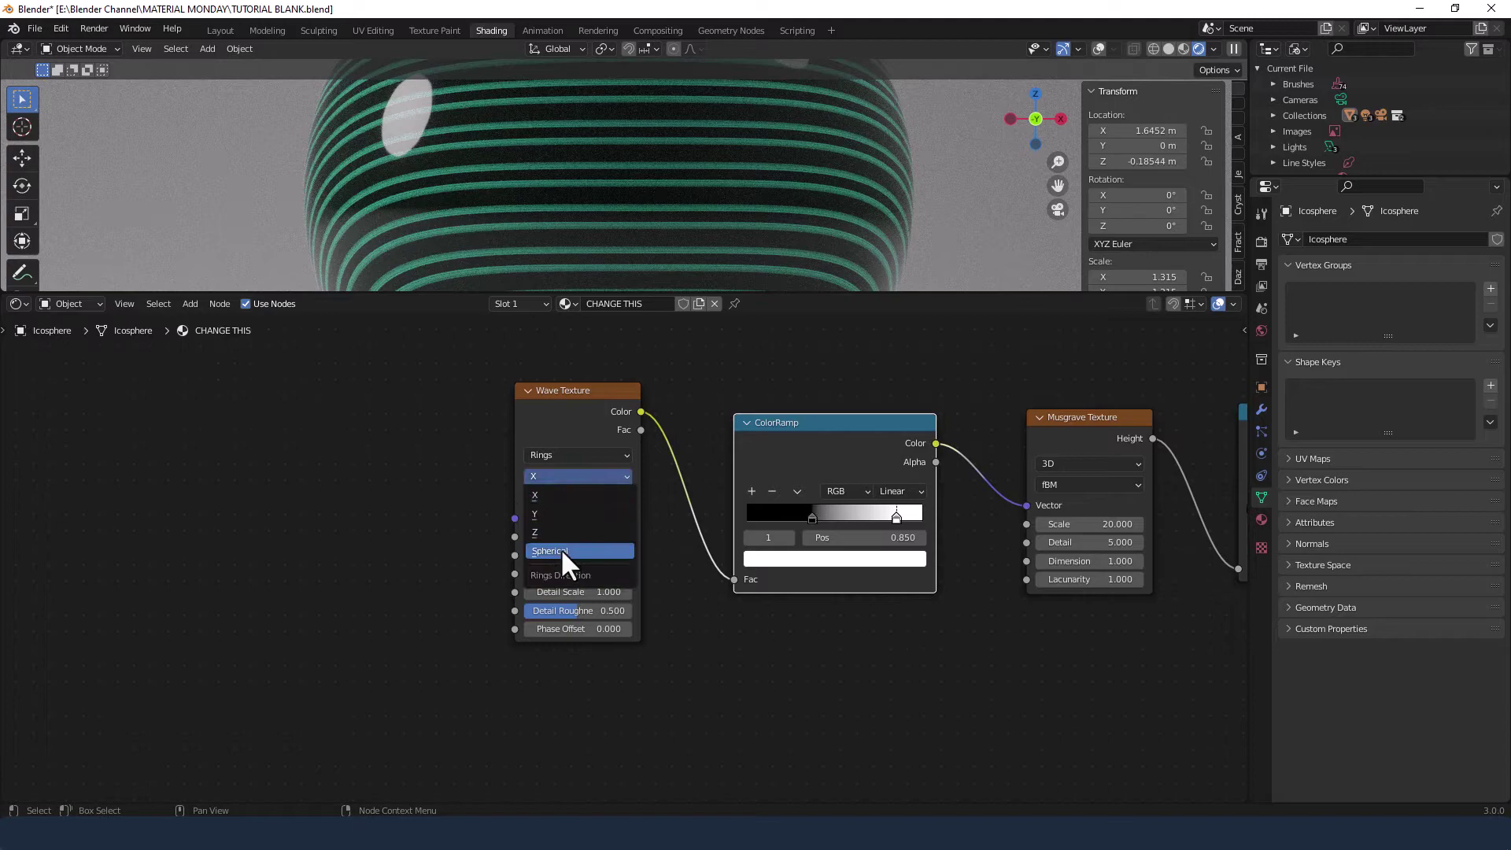
left_click(560, 549)
left_click(561, 498)
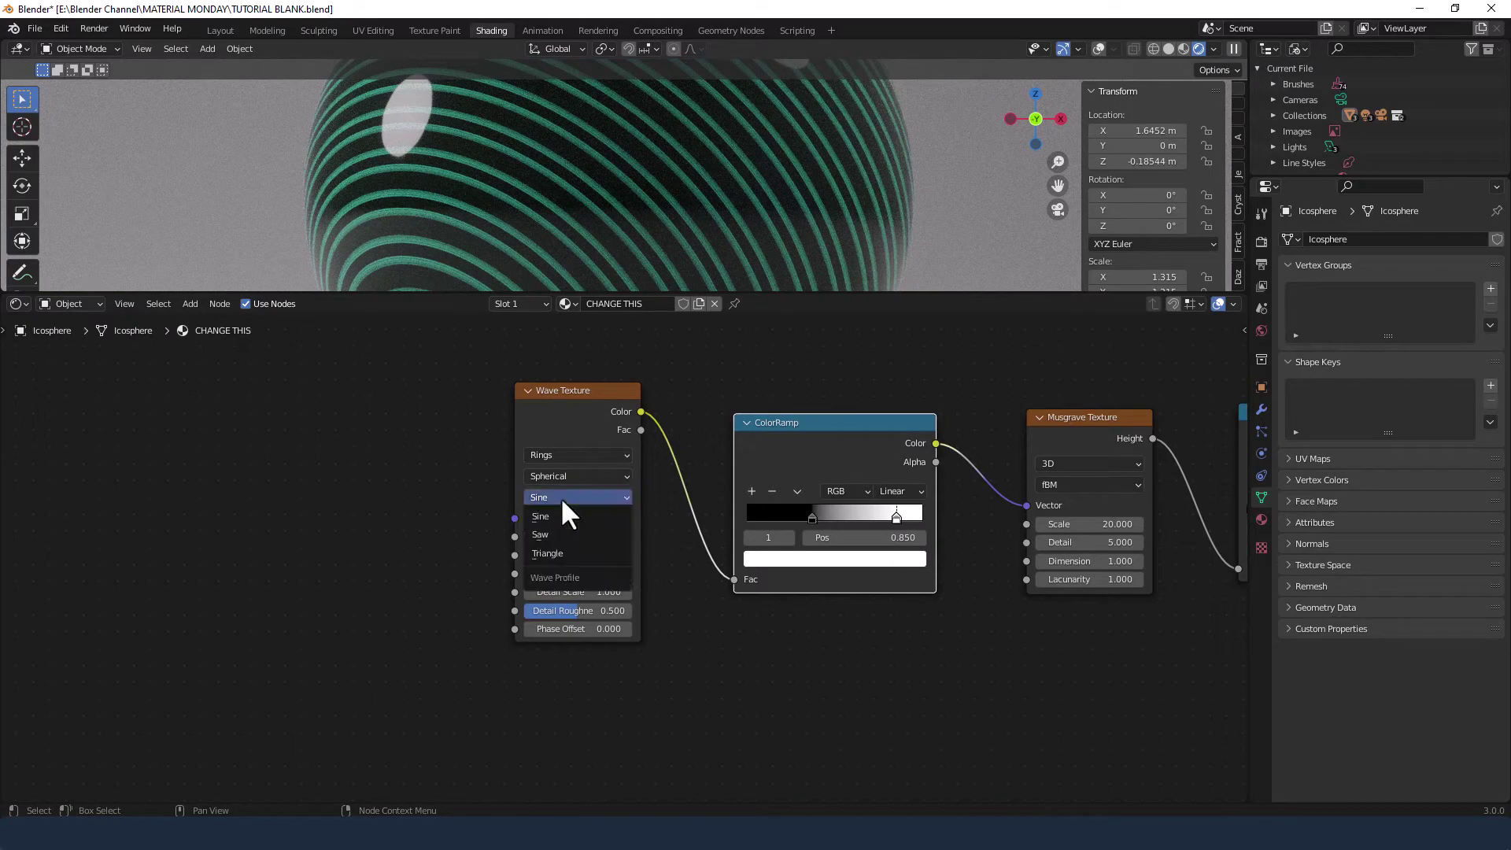
left_click(560, 537)
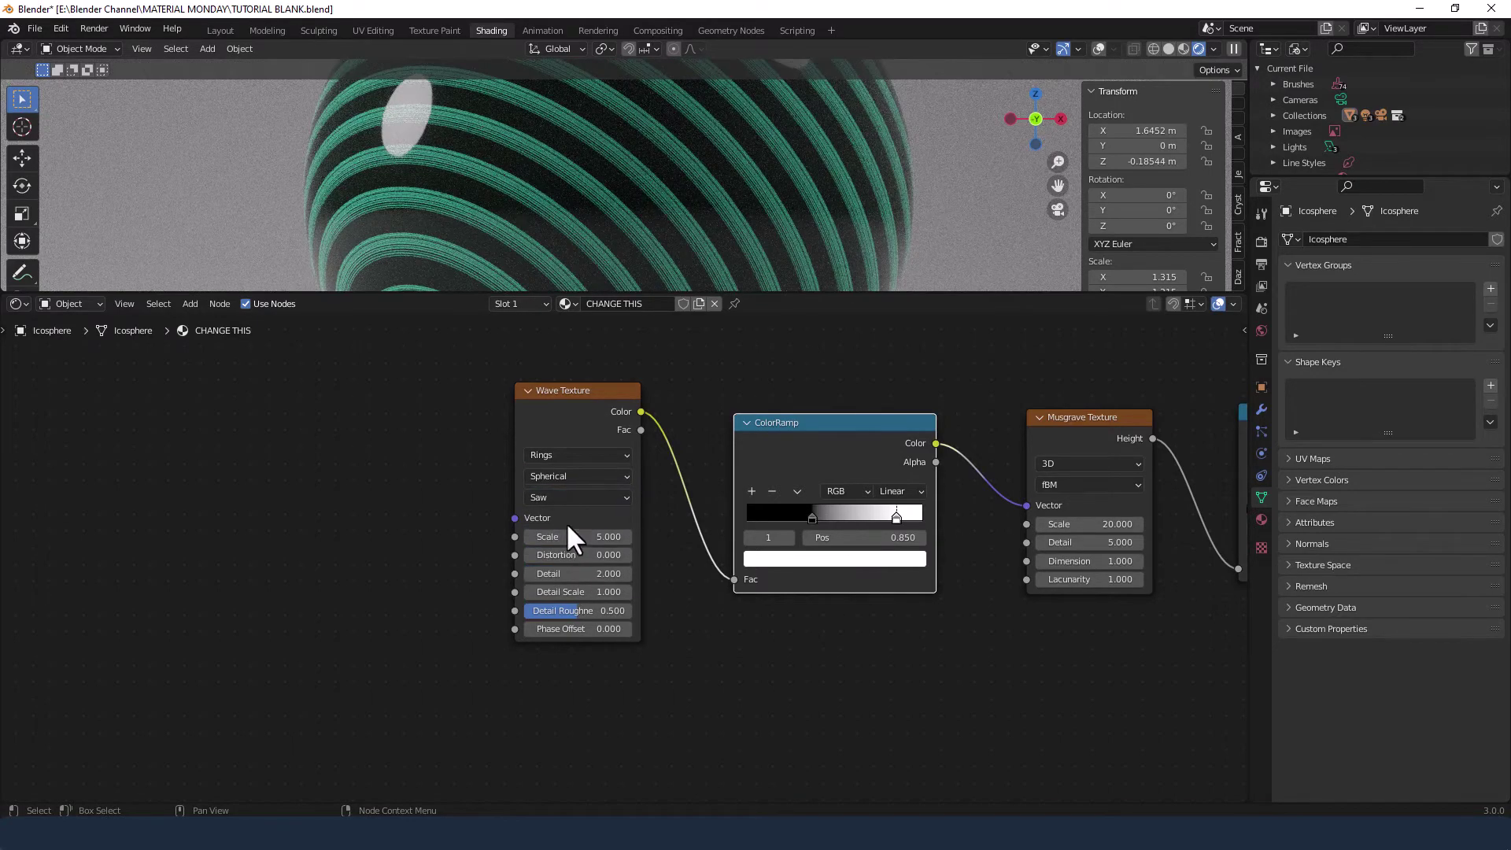
Set Wave Scale 1.5, Distortion 1, Detail 0.8 and Detail Scale 1.3.
left_click(560, 528)
type("1.5")
key("Tab")
type("1")
key("Tab")
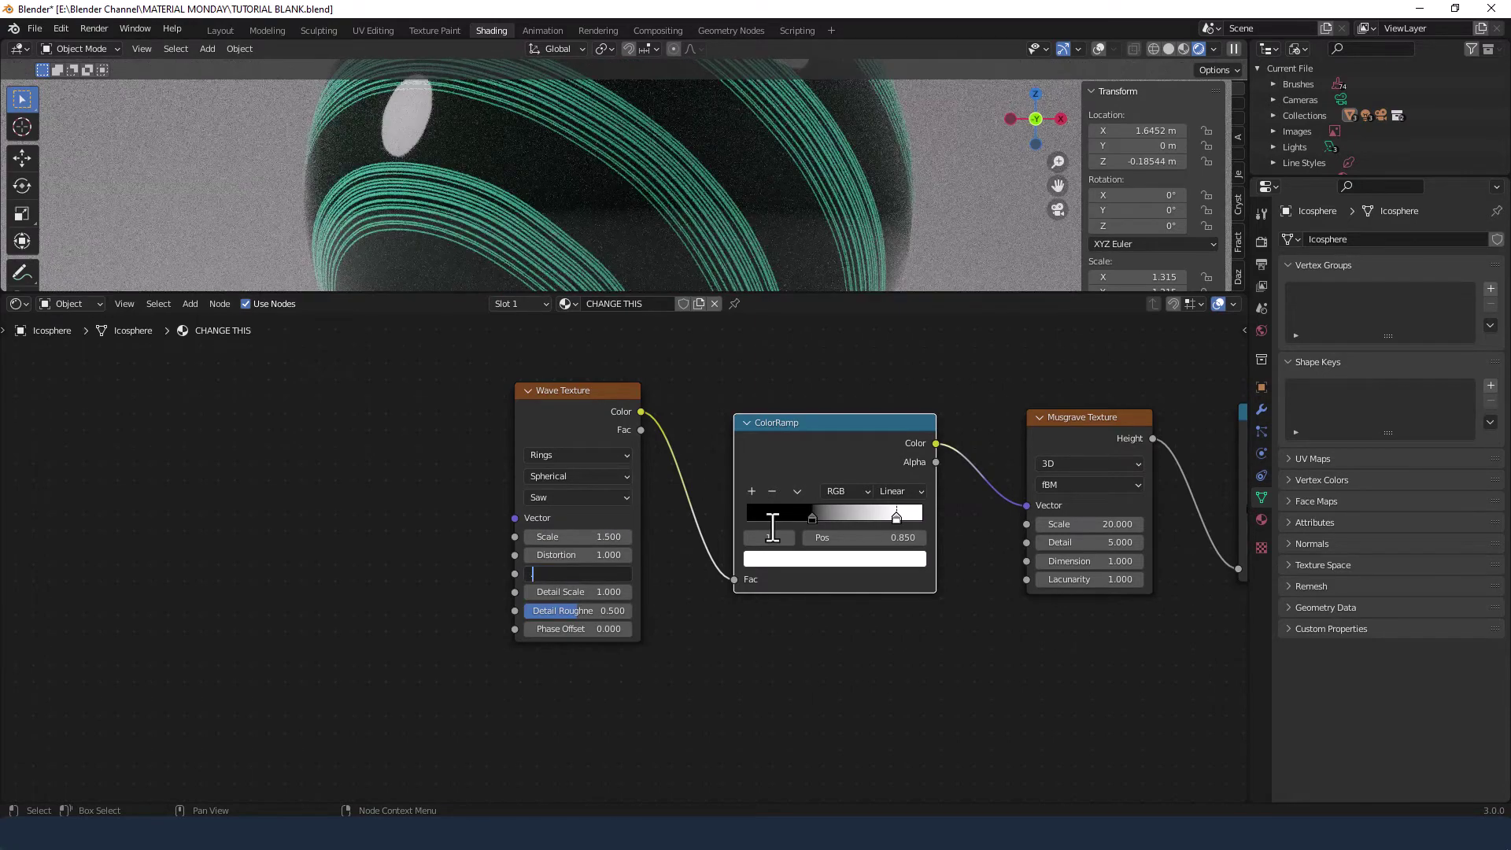
type(".8")
key("Tab")
type("1.3")
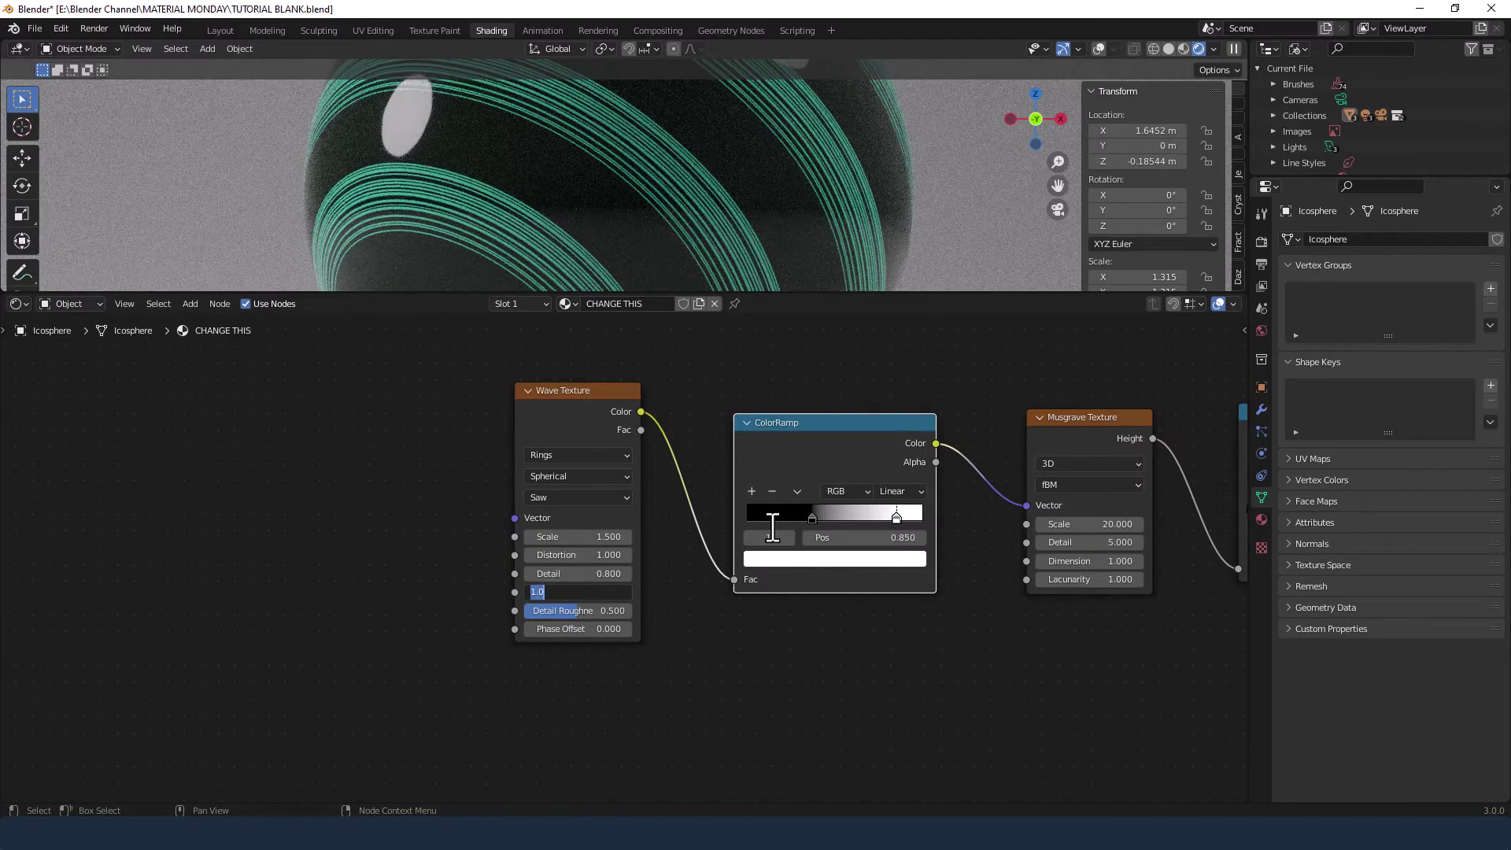
key("Tab")
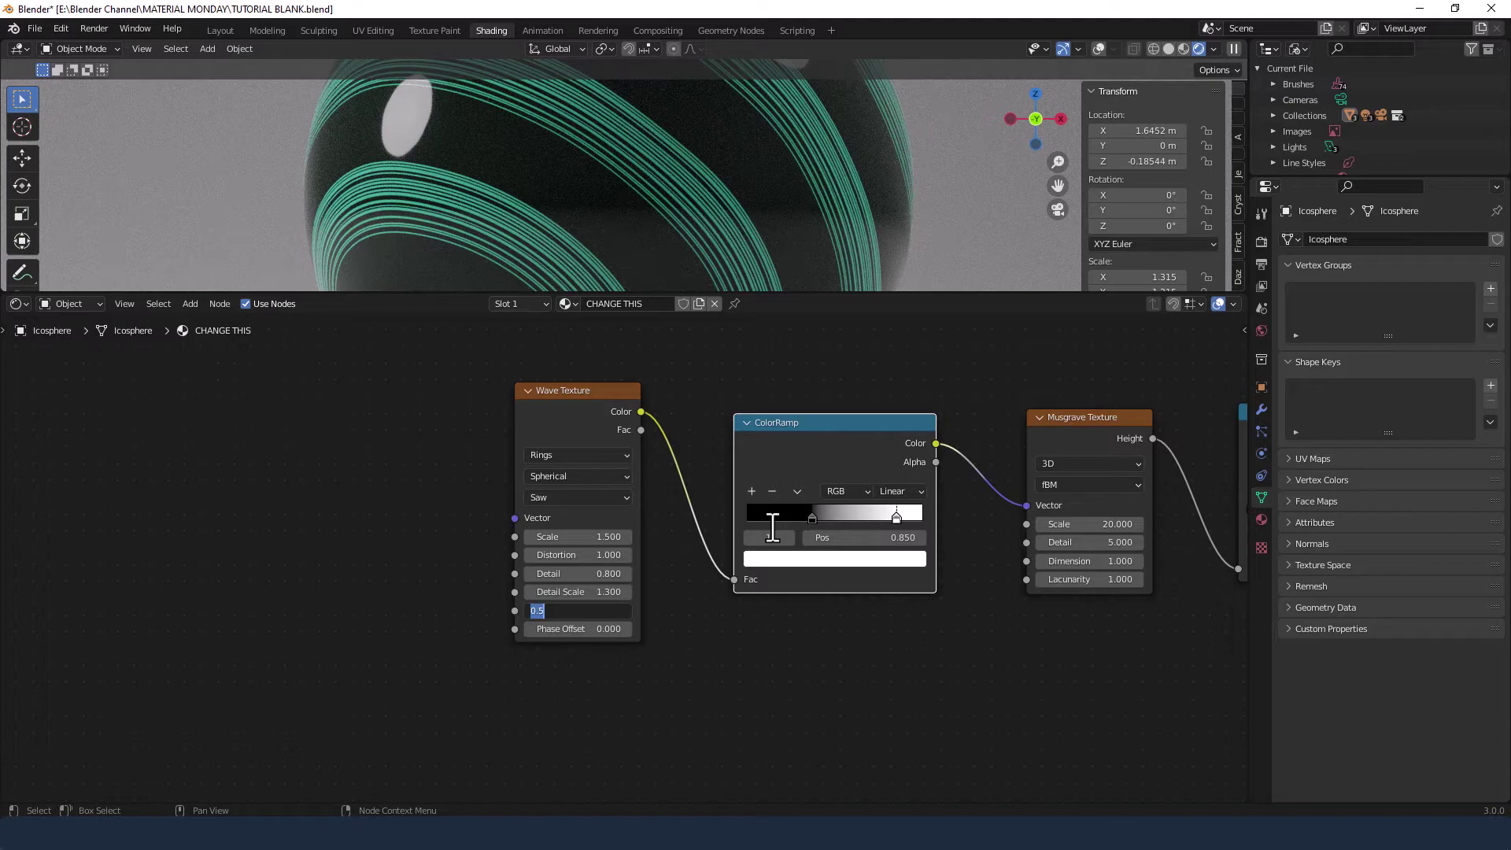
Set the Wave Detail Roughness to 0.4 and Phase Offset to 2.9.
key("BackSpace")
type(".4")
key("Tab")
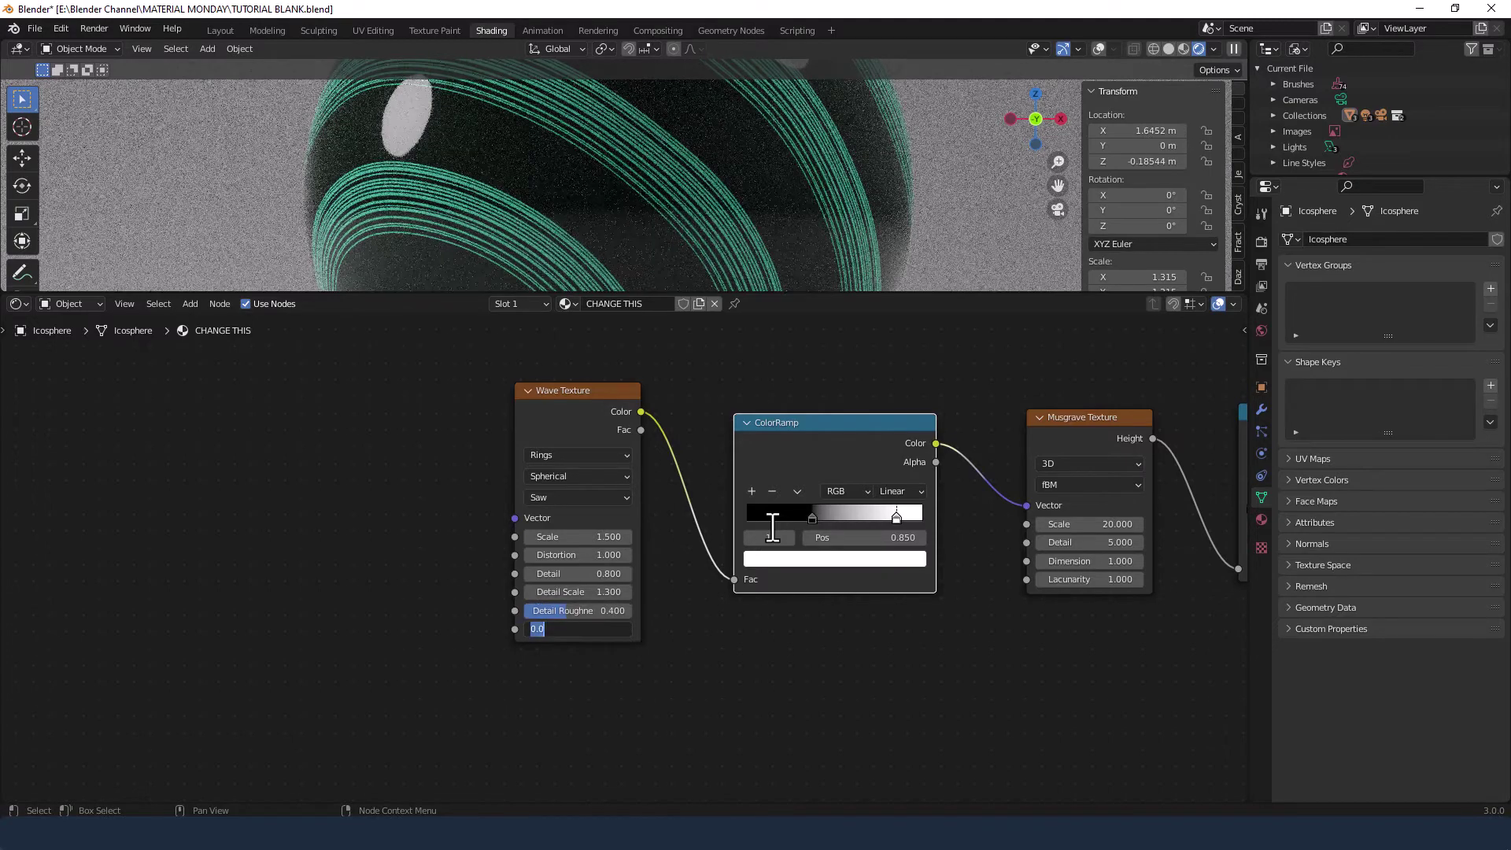
type("2.9")
key("Return")
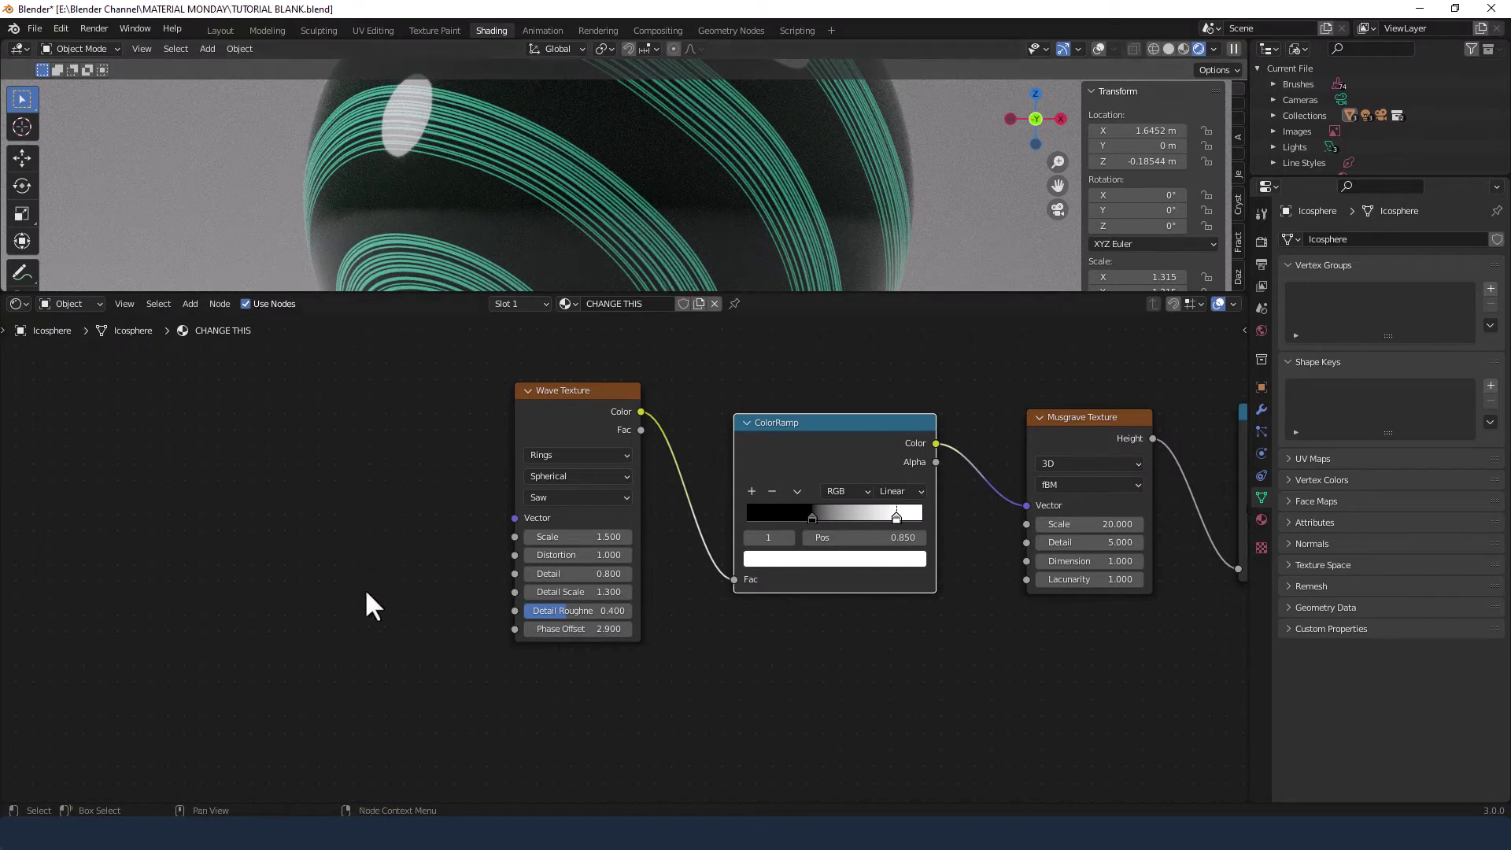
middle_click_drag(349, 521, 535, 529)
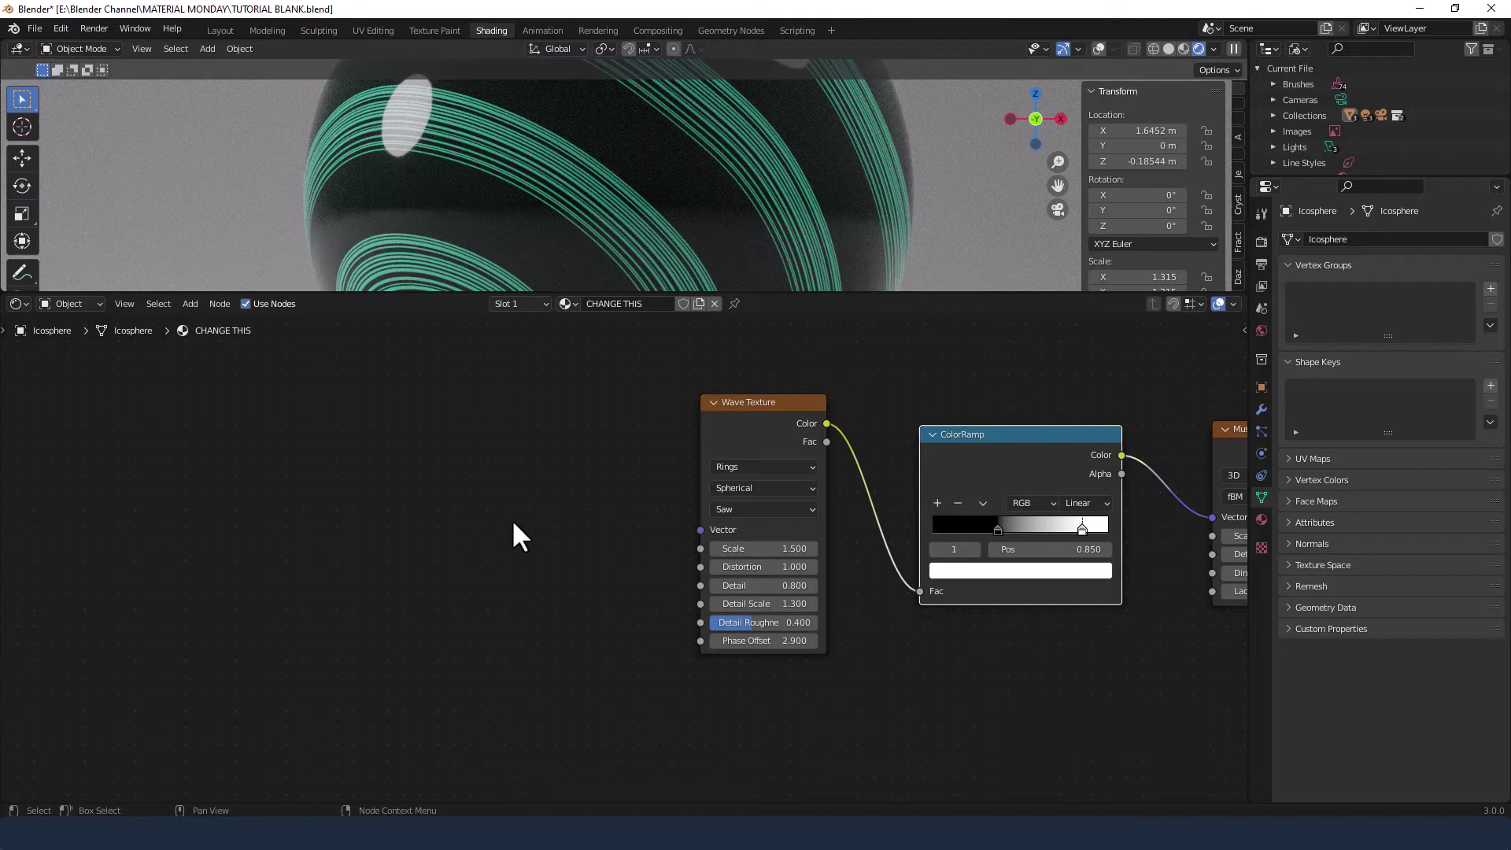
middle_click_drag(514, 523, 587, 549)
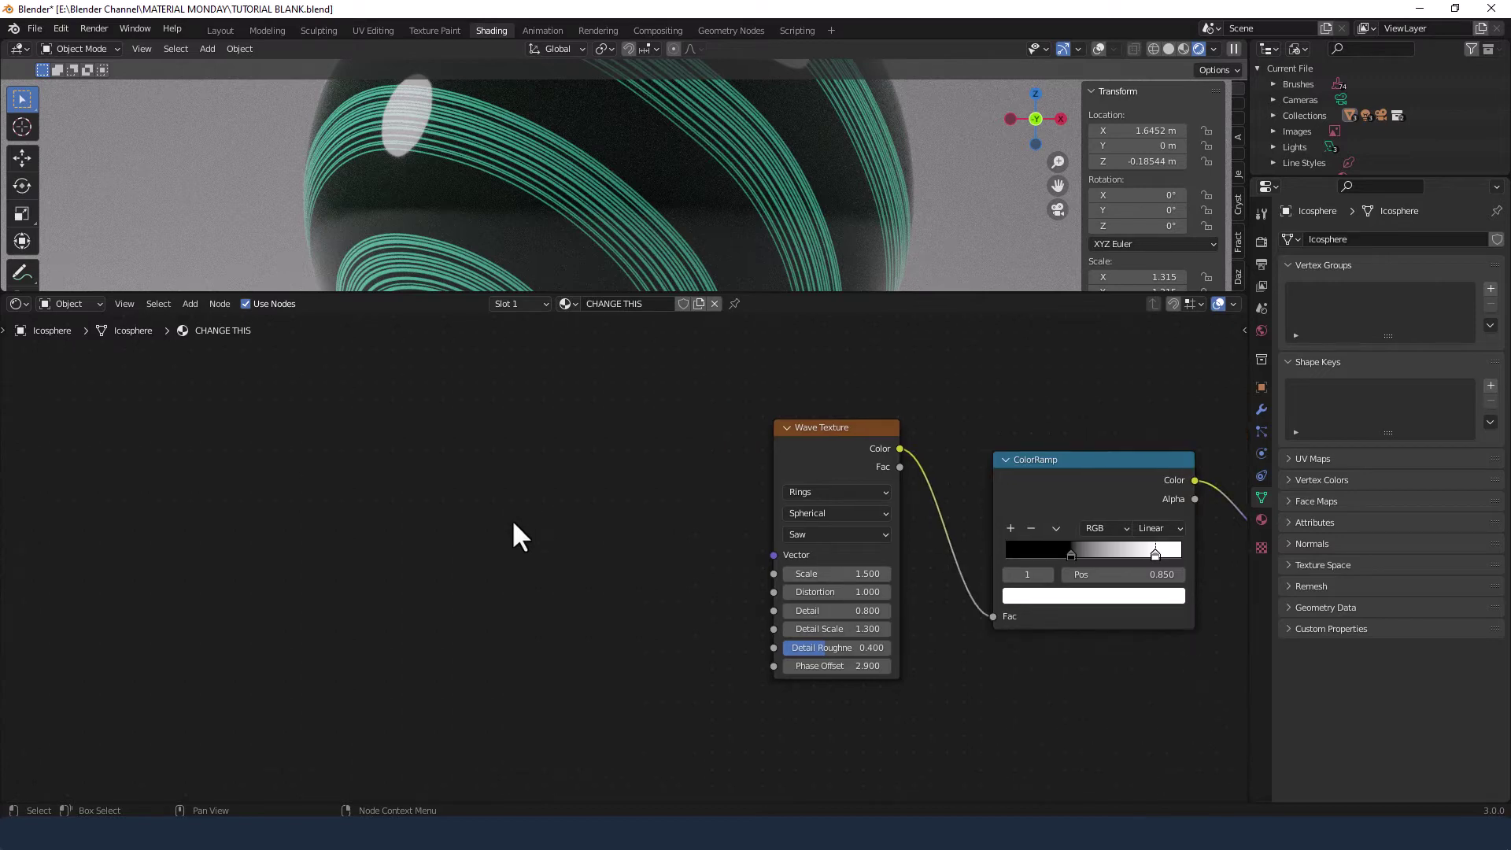
Add a Voronoi Texture node above the Wave Texture.
key("shift+a")
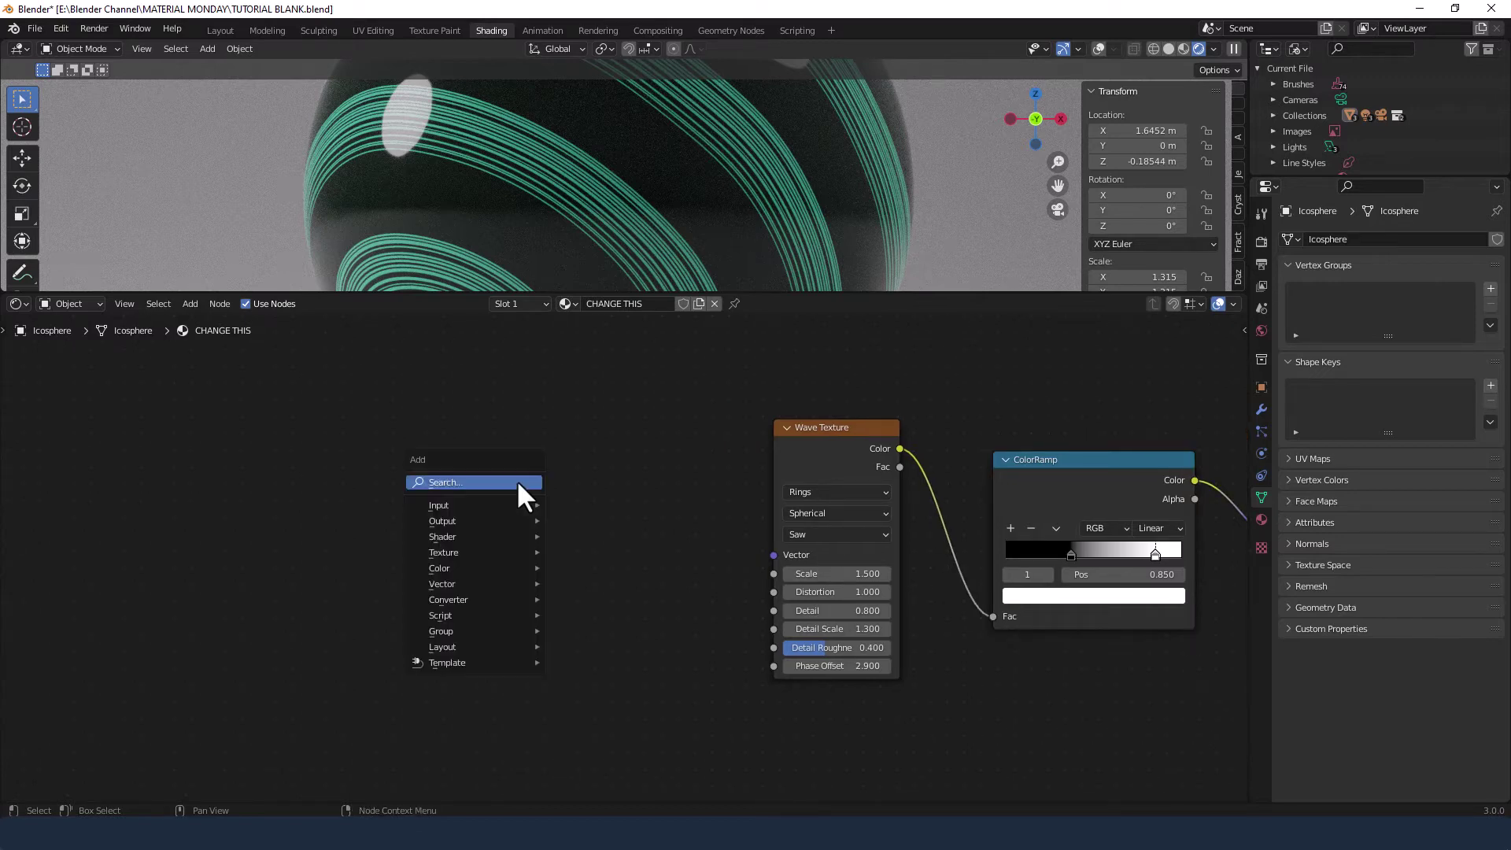
left_click(518, 483)
type("voro")
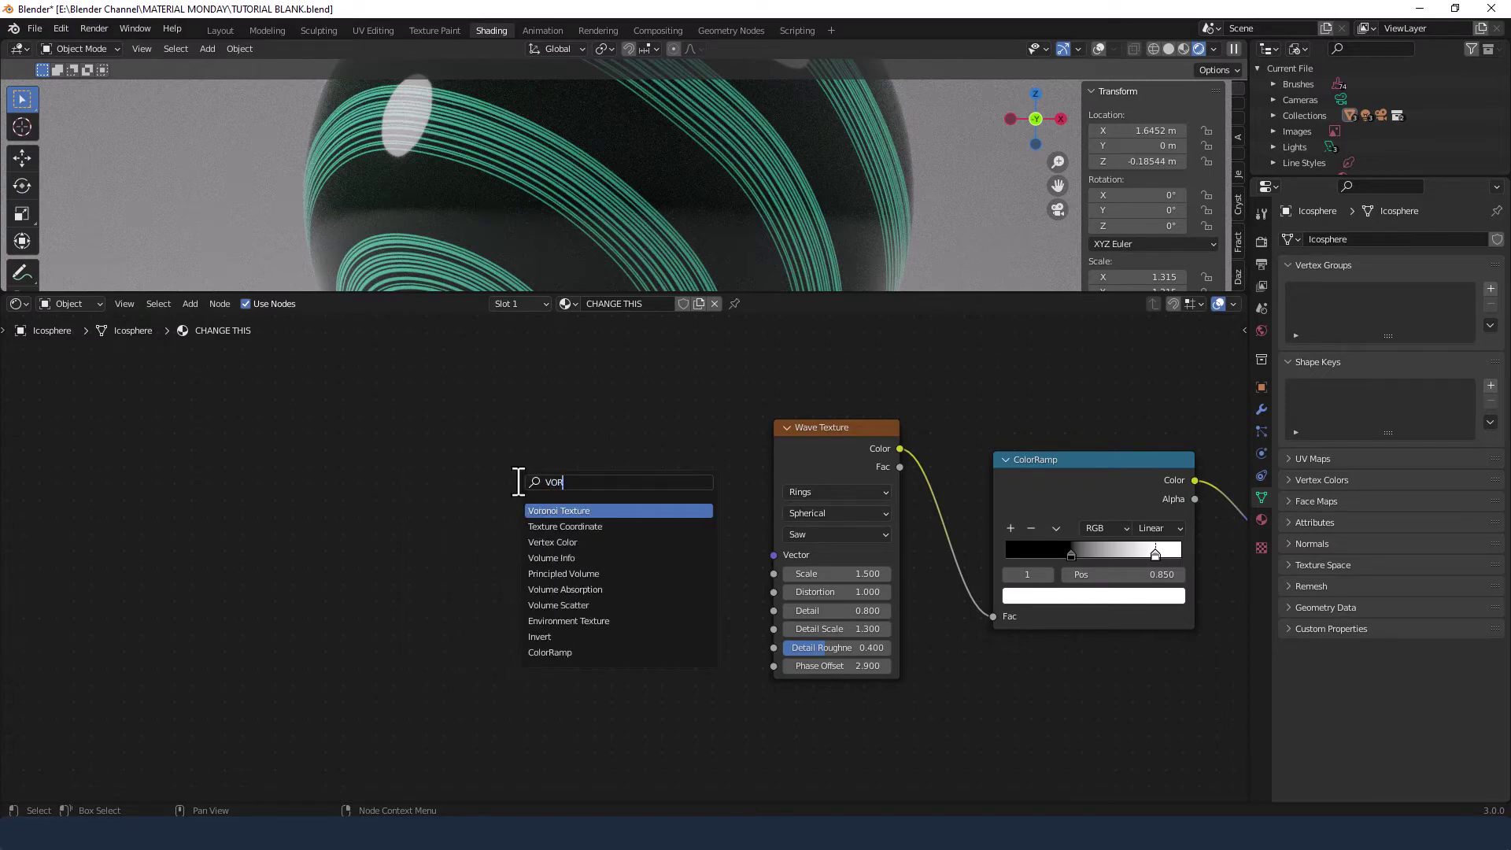
key("Return")
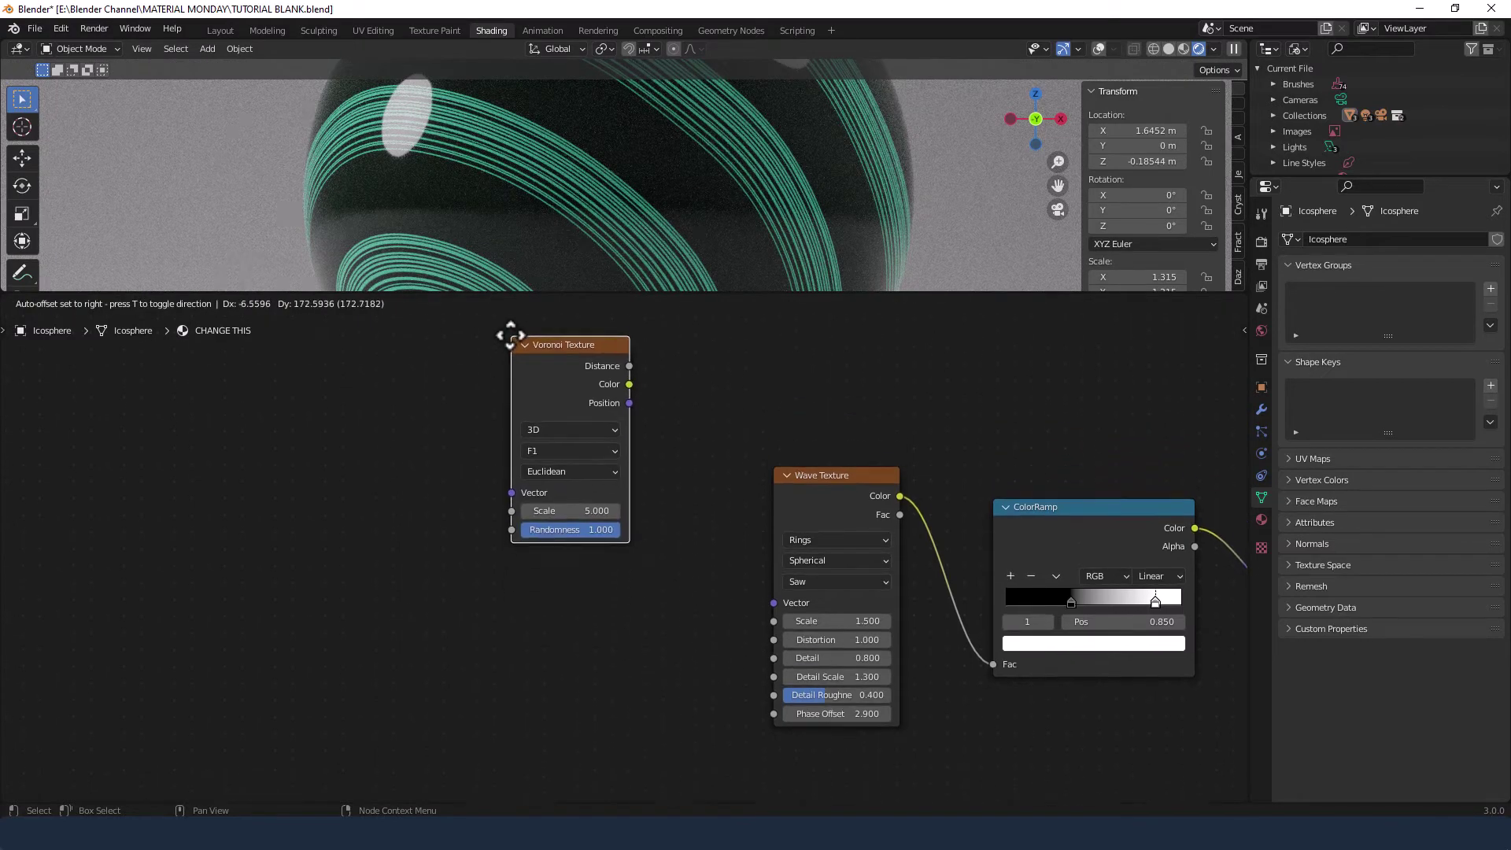
left_click(511, 376)
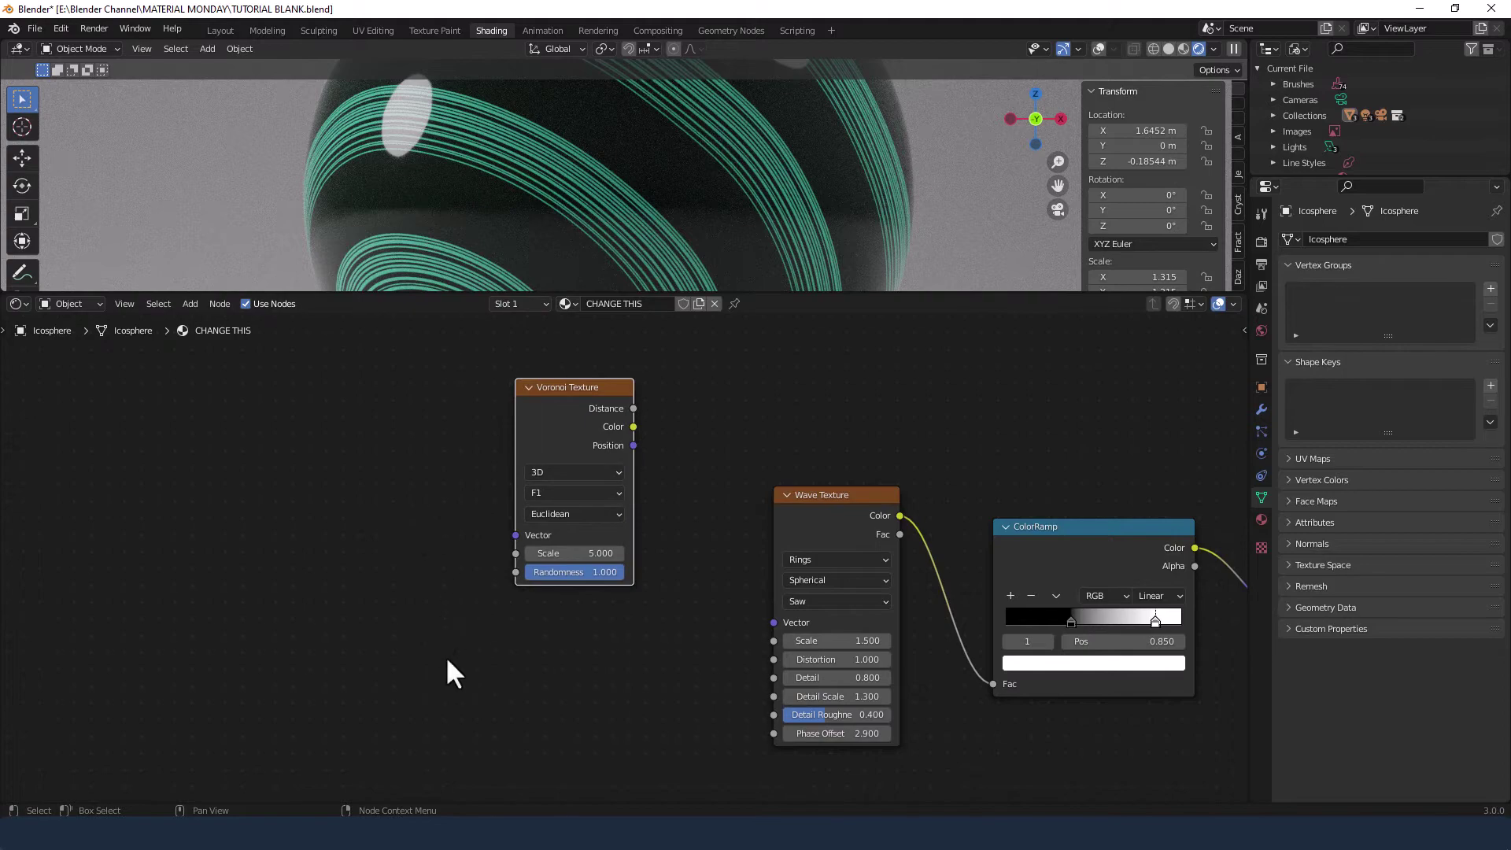
middle_click_drag(446, 664, 444, 613)
Add a Musgrave Texture node placed below the Voronoi Texture.
key("shift+a")
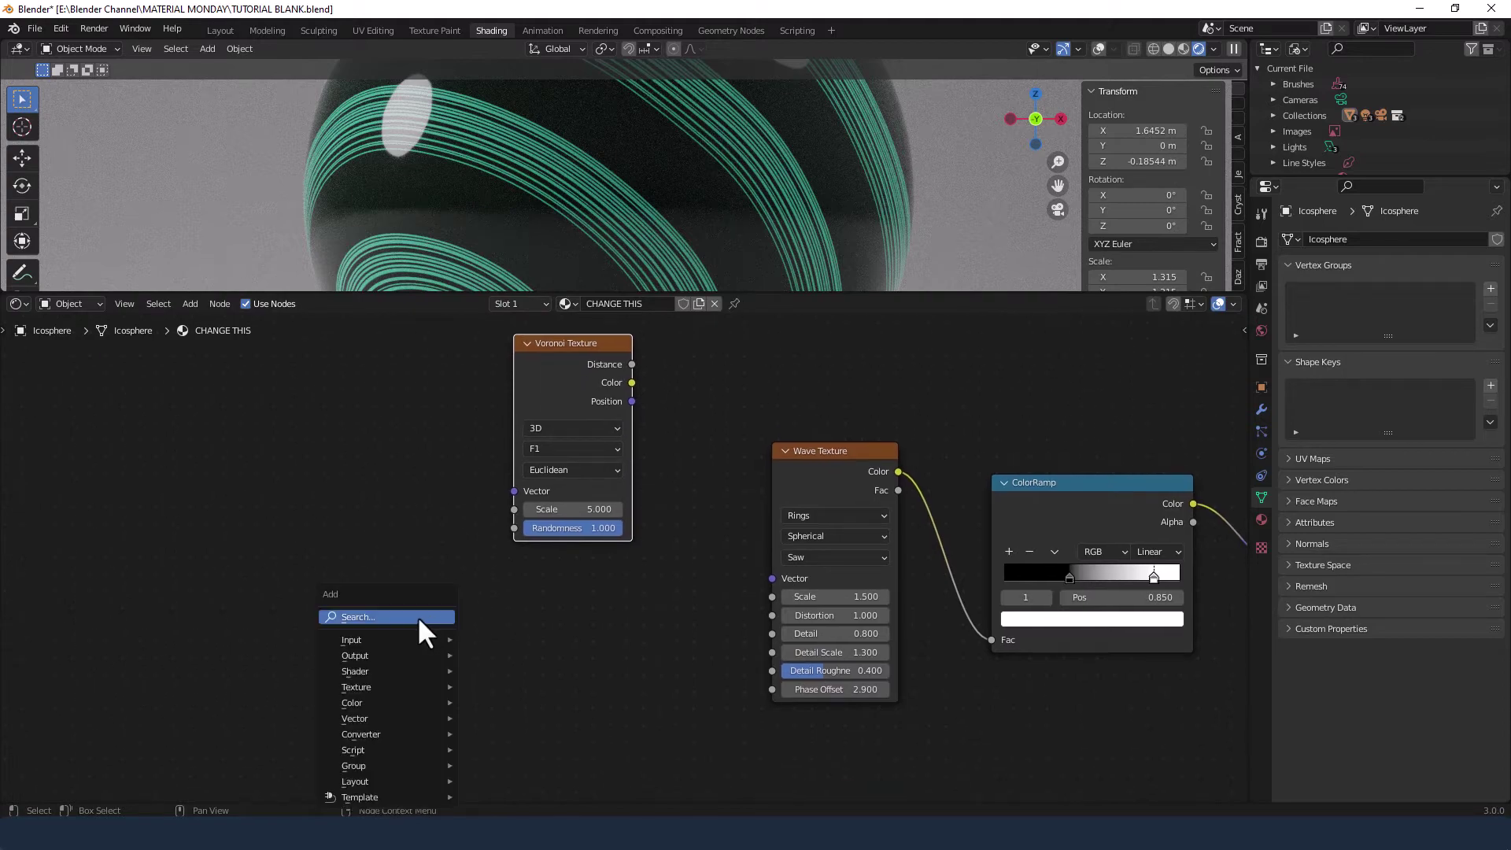
left_click(415, 617)
type("mus")
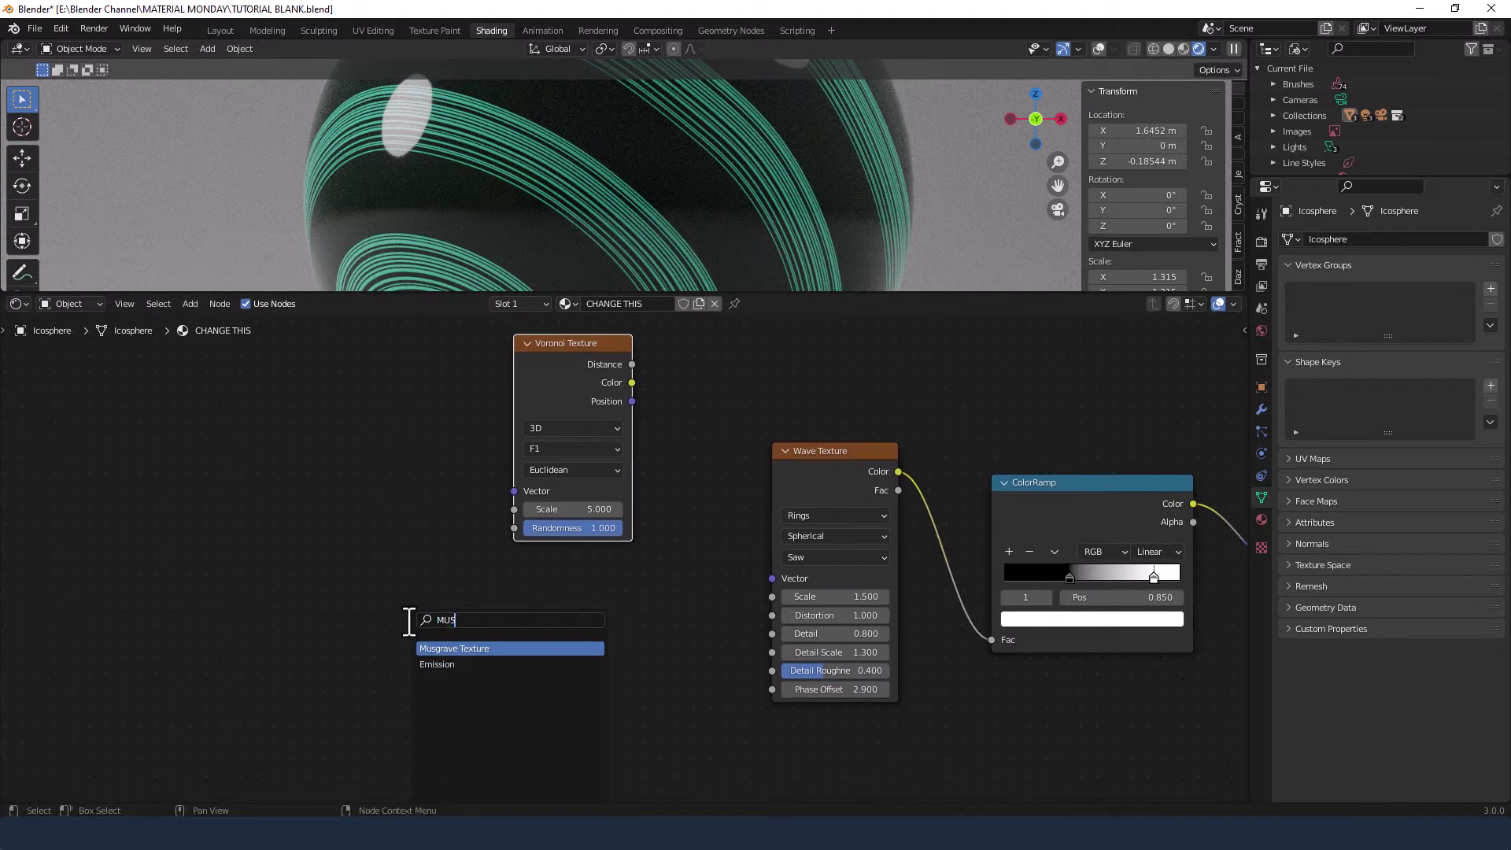
key("Return")
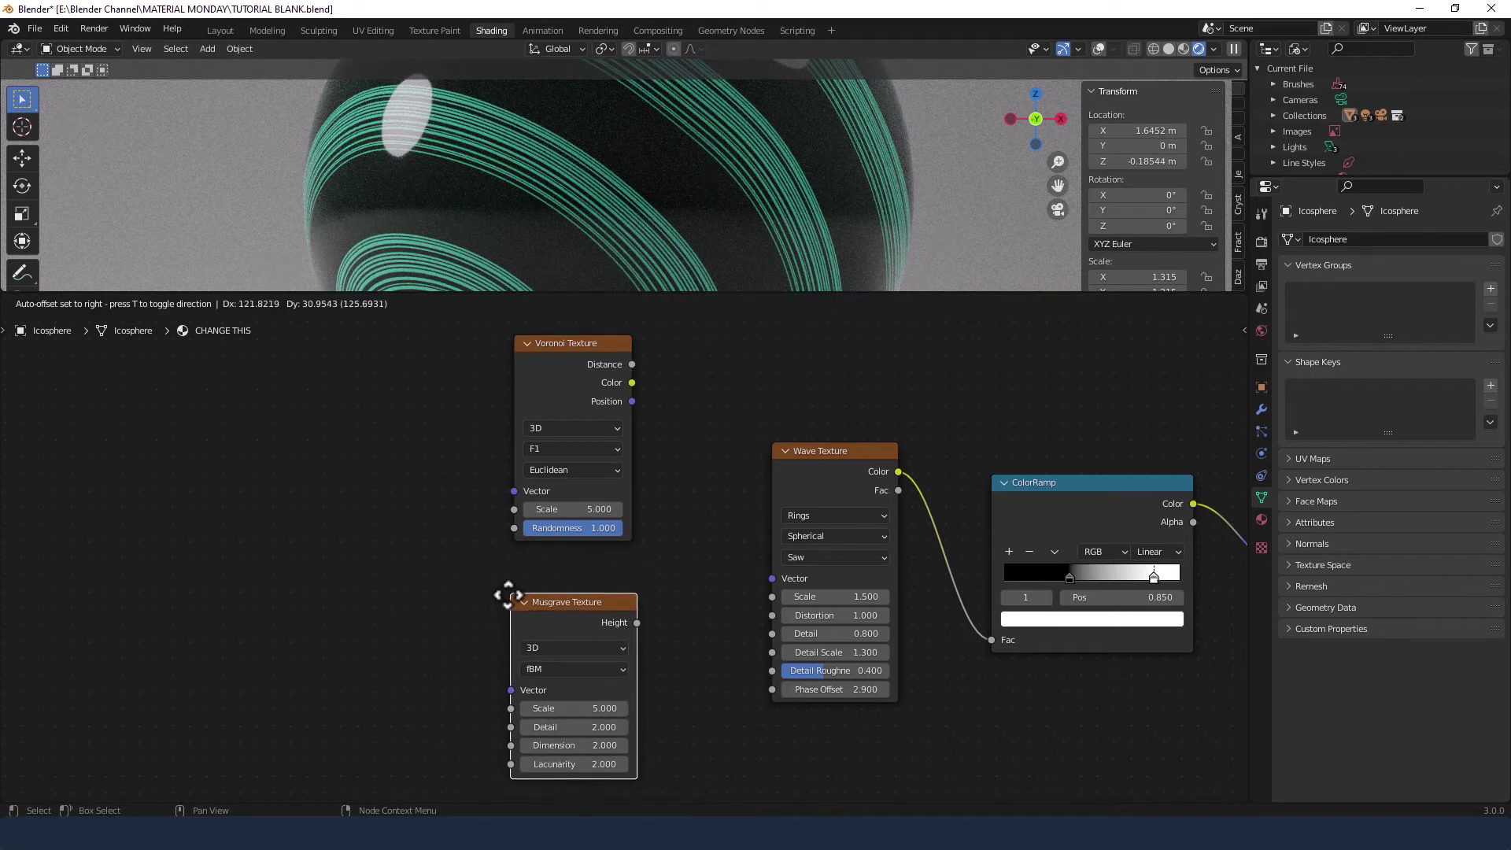
left_click(506, 603)
left_click(677, 564)
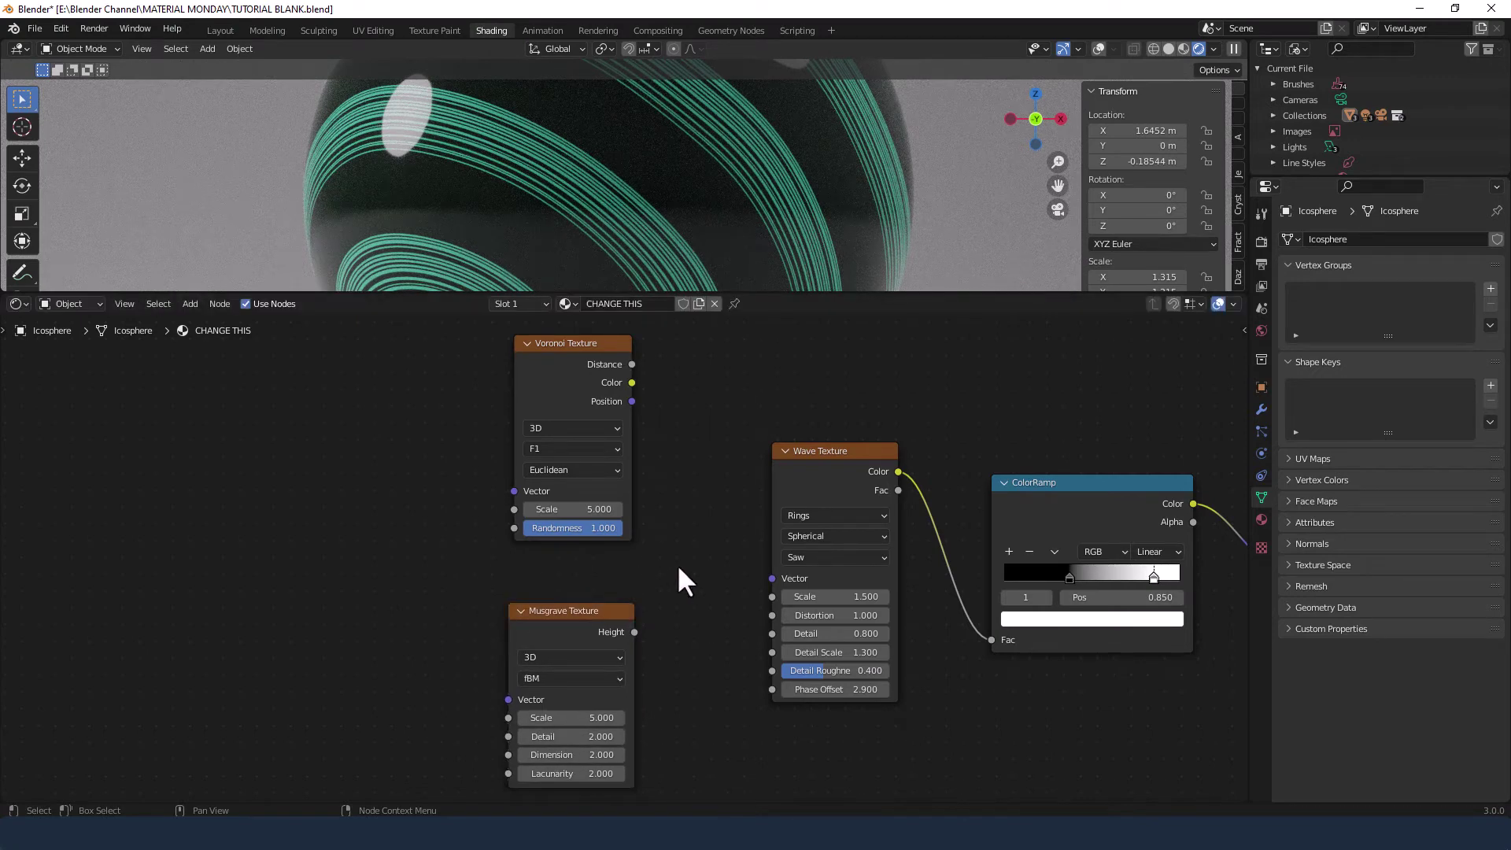
key("shift+a")
Add a MixRGB node between the textures, moving the Voronoi and Musgrave nodes left for room.
left_click(677, 563)
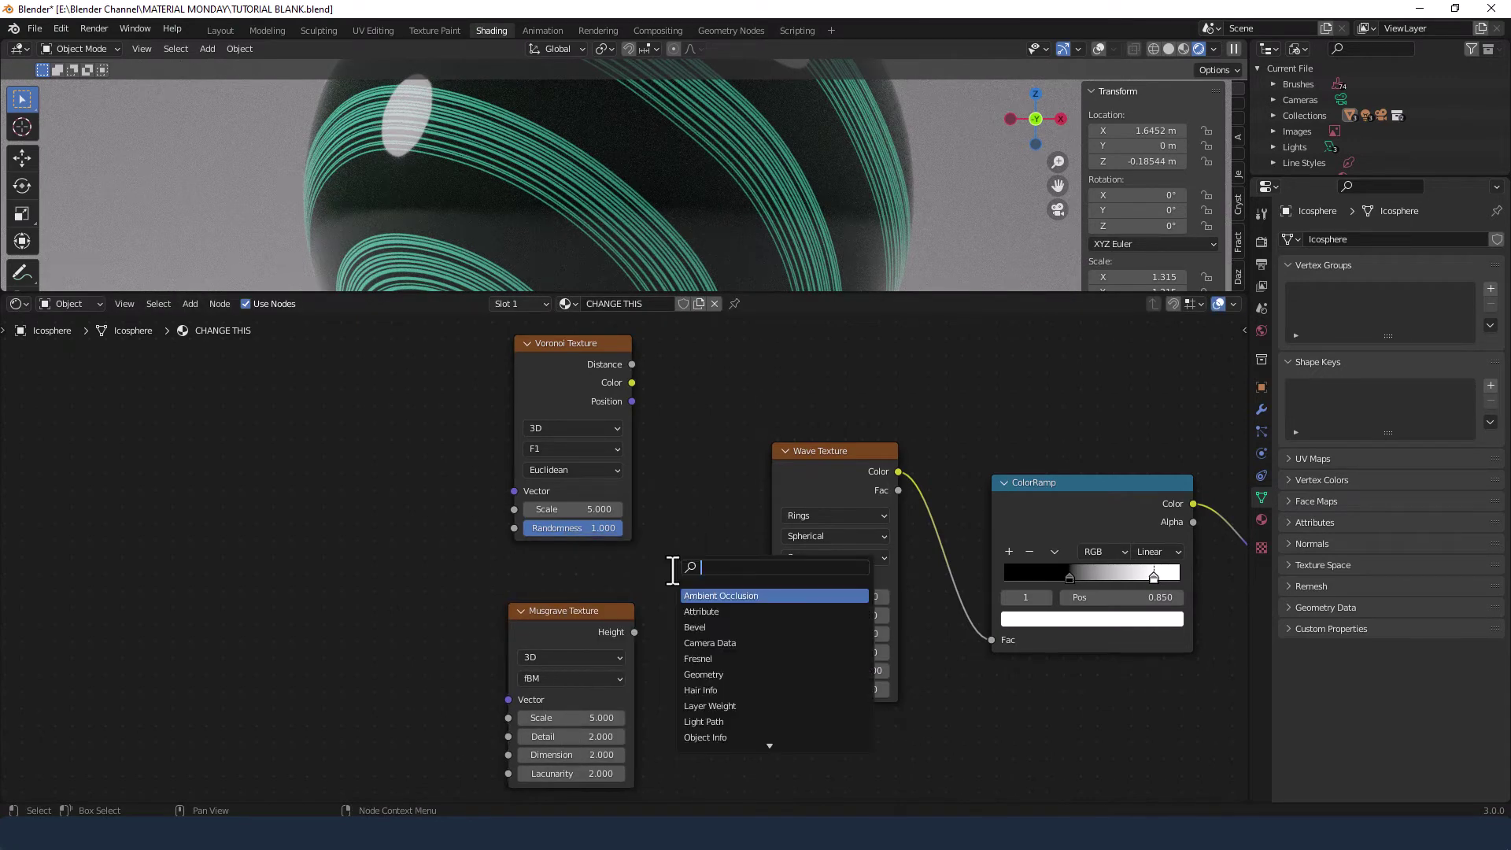
type("MIX")
key("Return")
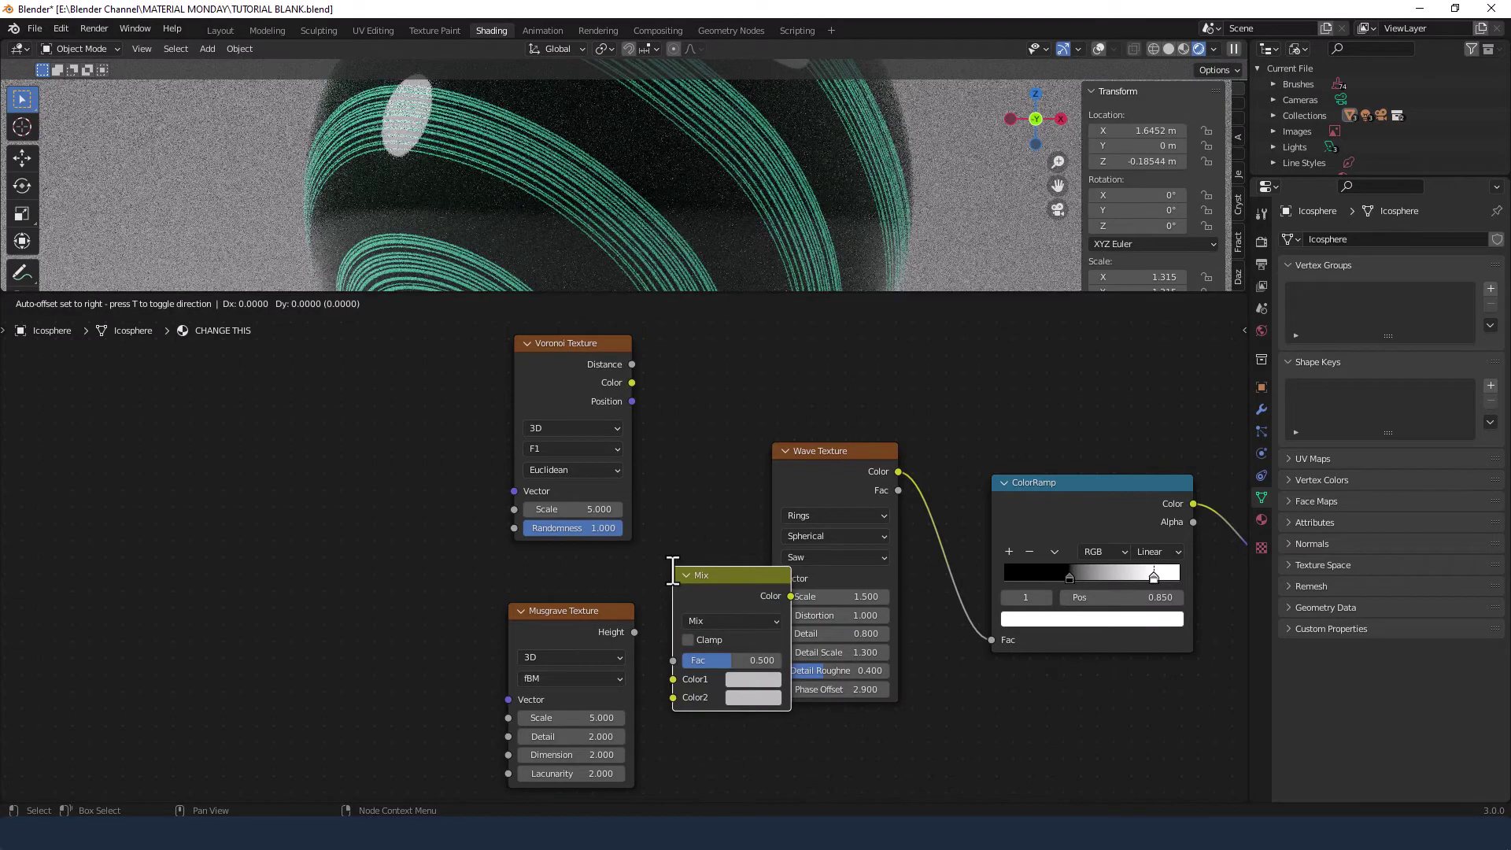
left_click(618, 534)
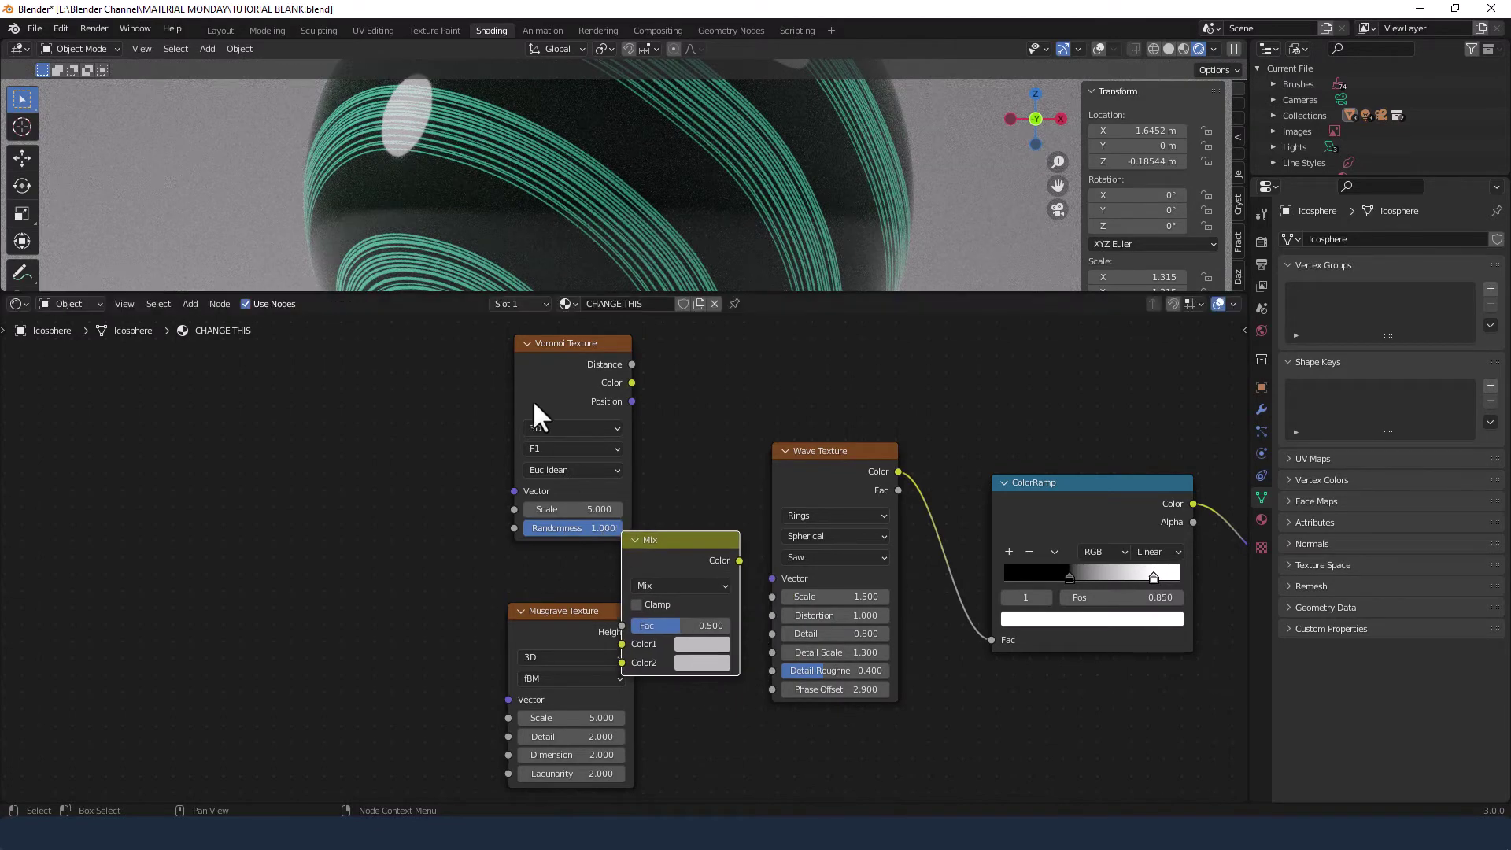
left_click_drag(466, 400, 571, 622)
key("g")
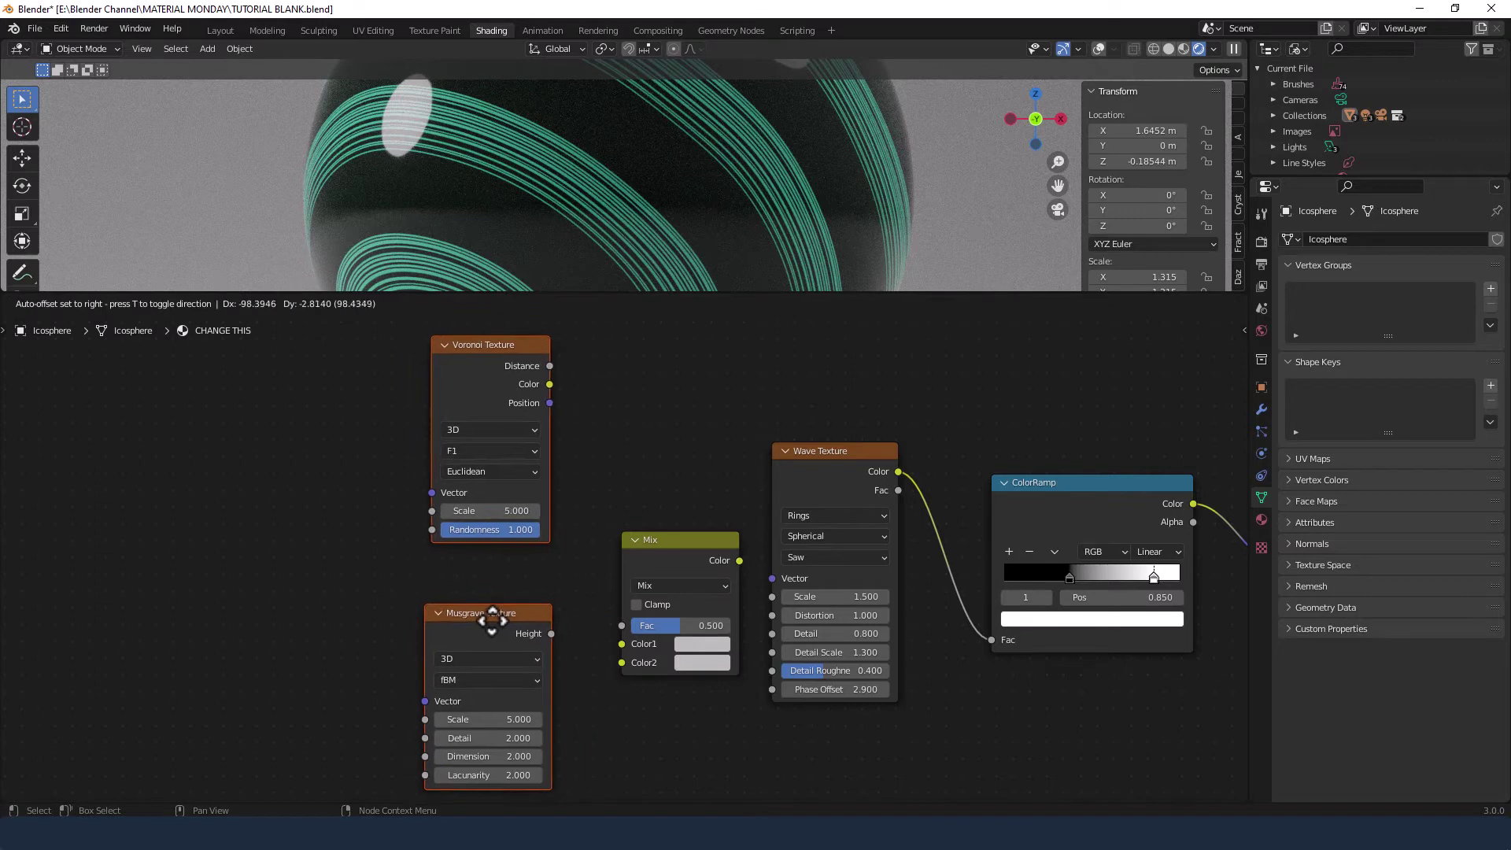
left_click(492, 615)
left_click(658, 560)
left_click_drag(658, 555, 647, 551)
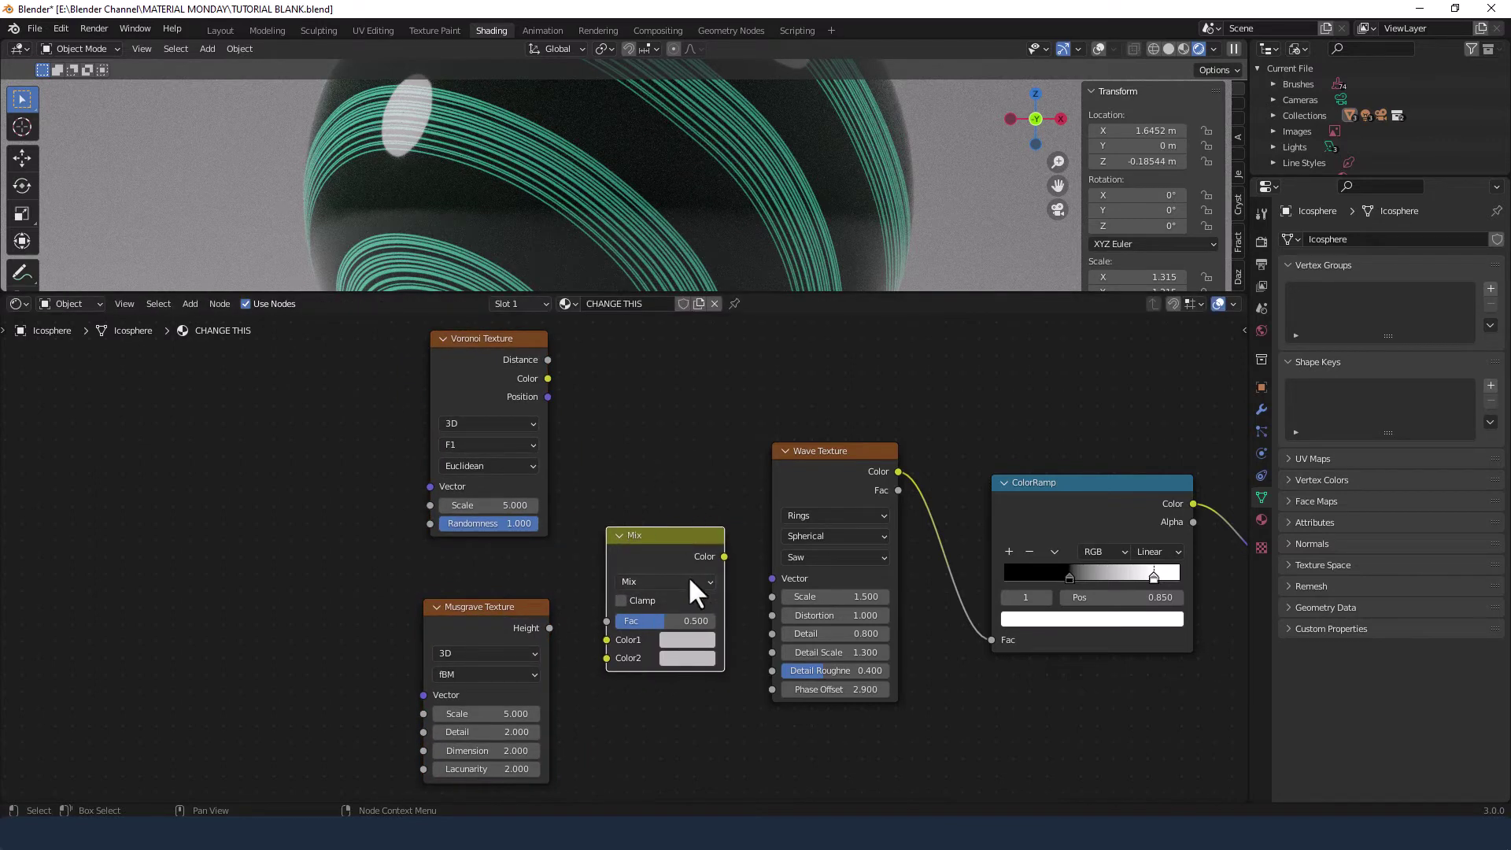
Wire Mix Color into Wave Vector, Voronoi Distance into Color1 and Musgrave Height into Color2.
left_click_drag(725, 558, 765, 581)
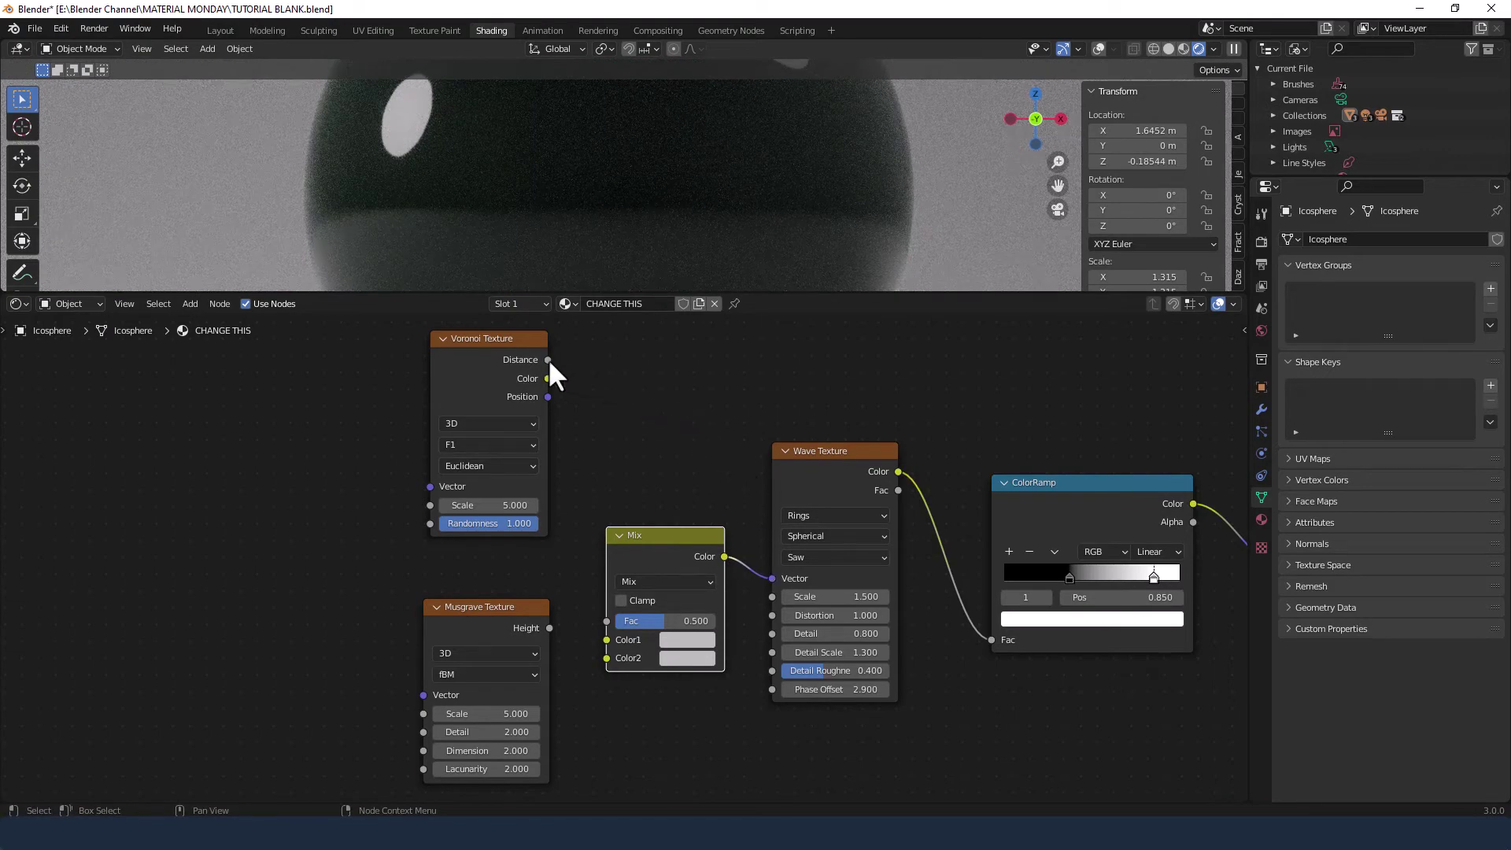
left_click_drag(548, 360, 604, 658)
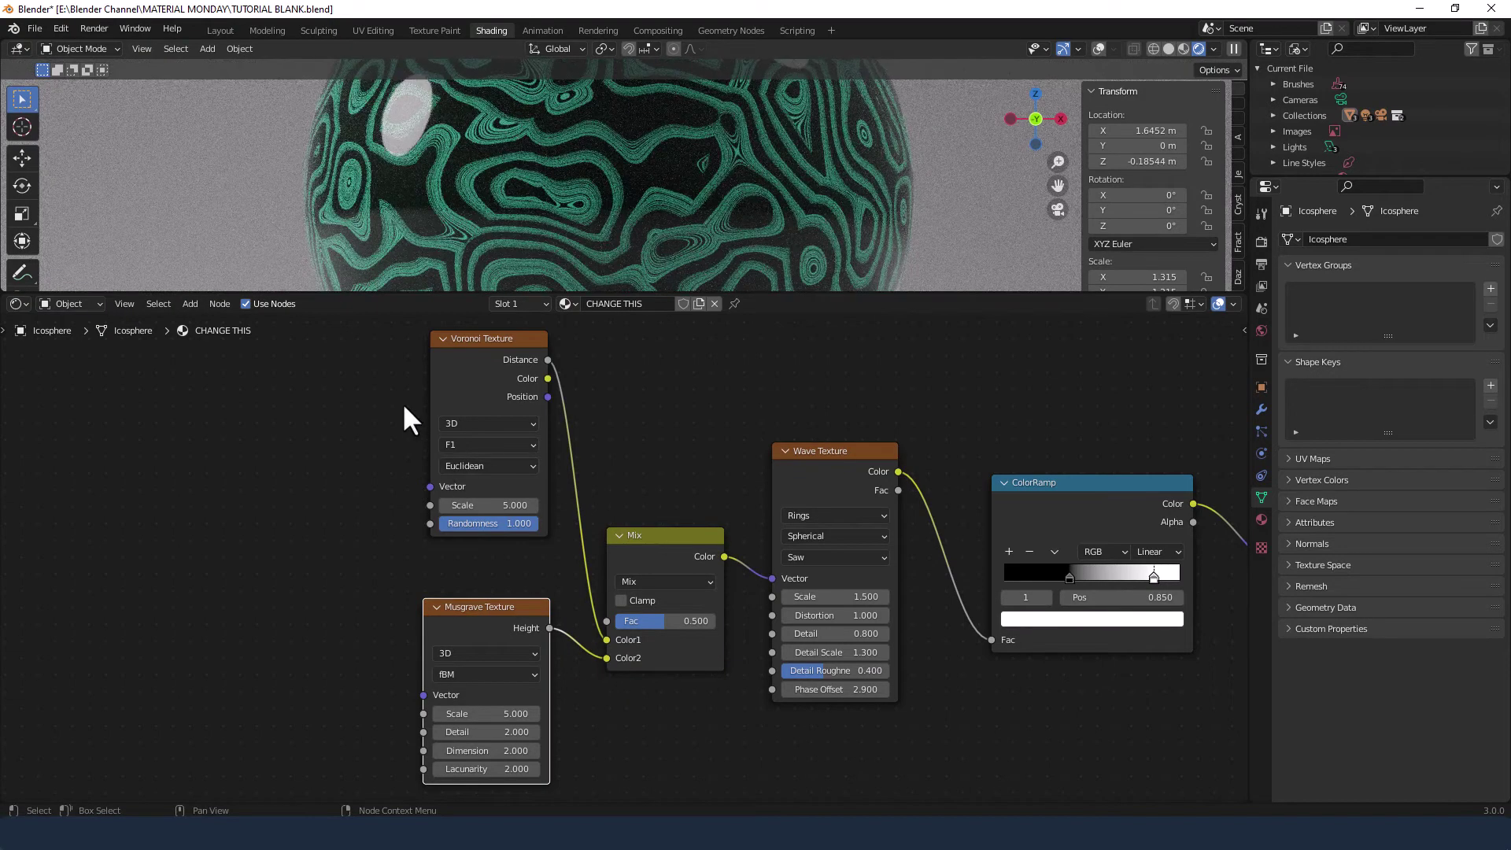
mouse_move(445, 359)
left_mouse_down()
mouse_move(437, 400)
mouse_move(451, 411)
mouse_move(425, 381)
left_mouse_up()
scroll(391, 447, "up", 2)
middle_click_drag(260, 573, 285, 546)
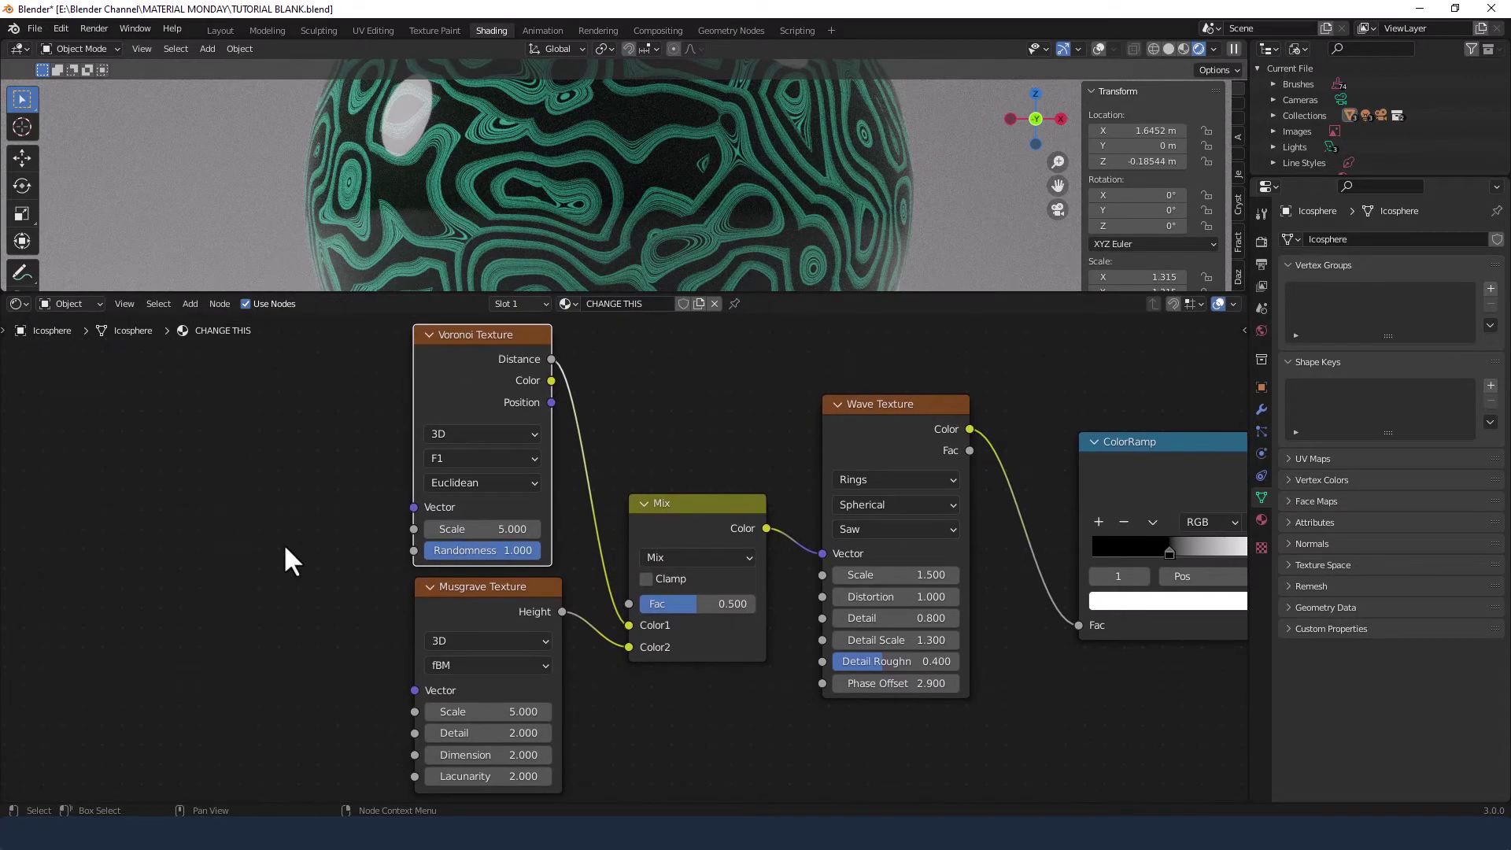
Set the Voronoi Scale to 1.85 and Randomness to 0.9.
left_click(453, 529)
type("1.")
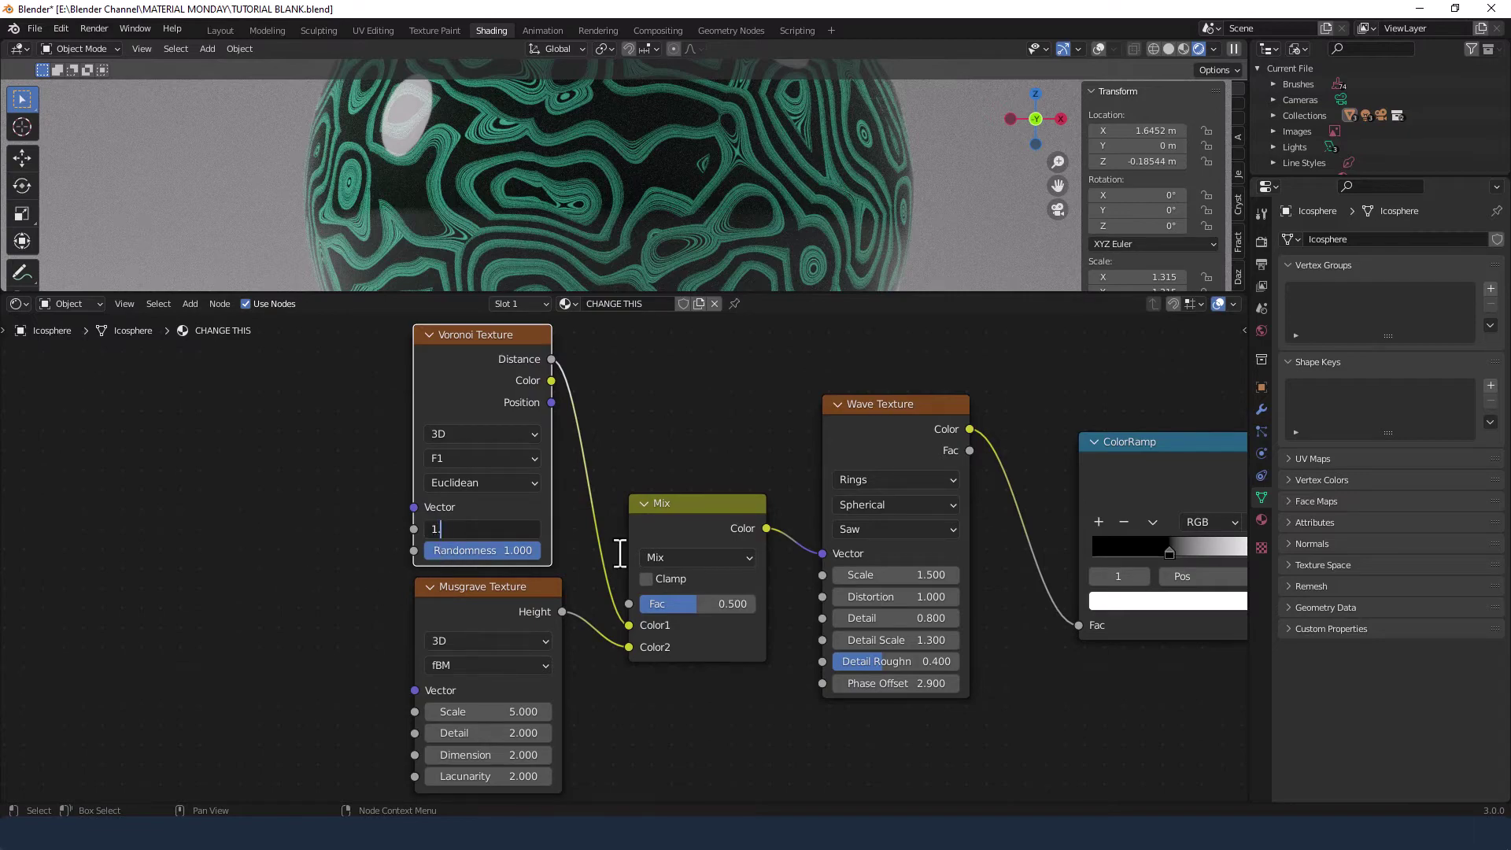
type("85")
key("Tab")
type(".9")
key("Return")
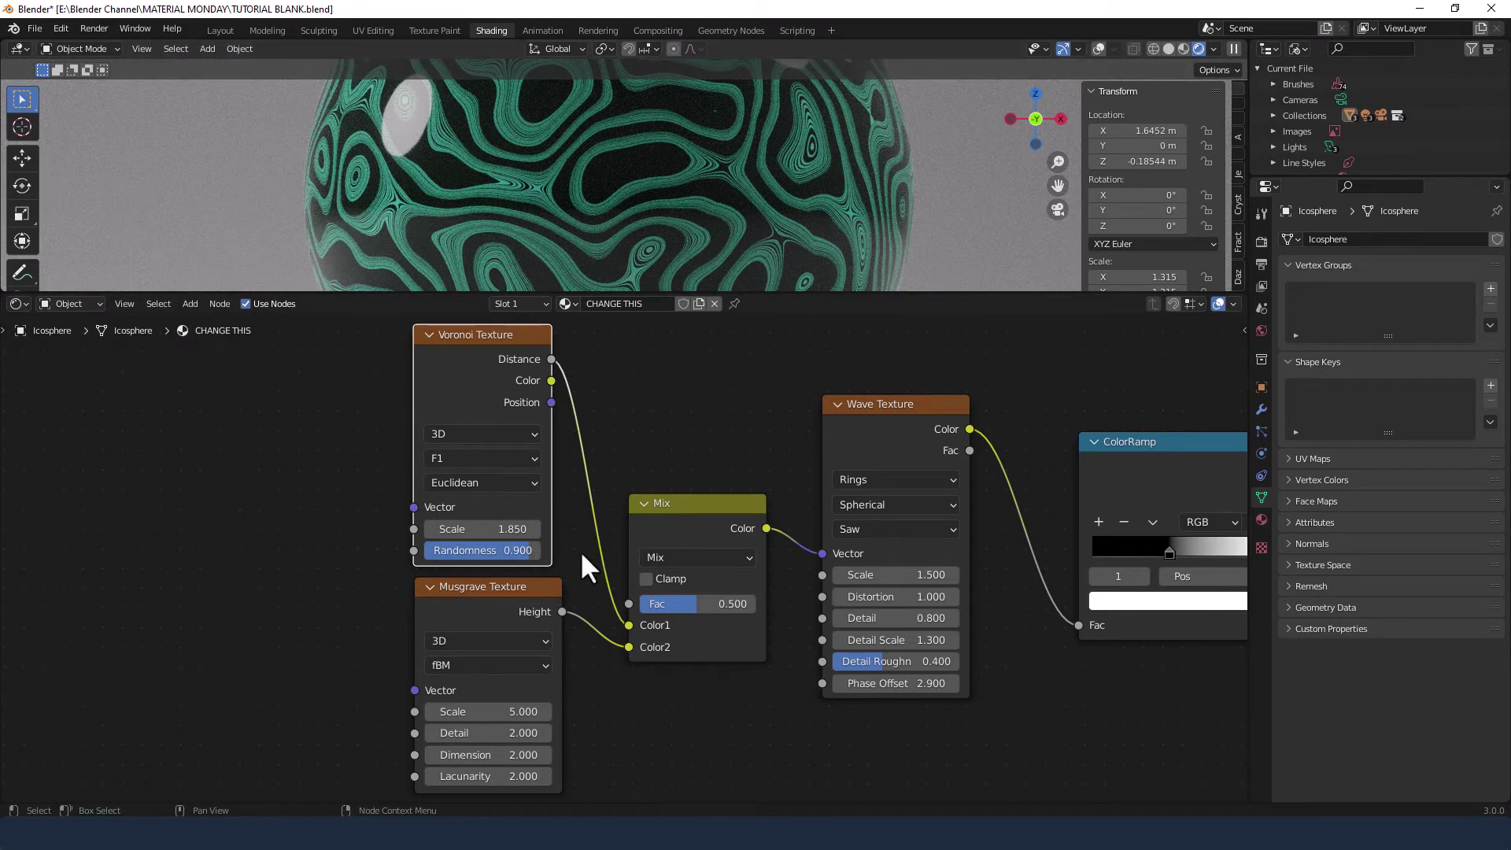
Switch the Musgrave texture to 4D with a W value of 1.8.
left_click(521, 639)
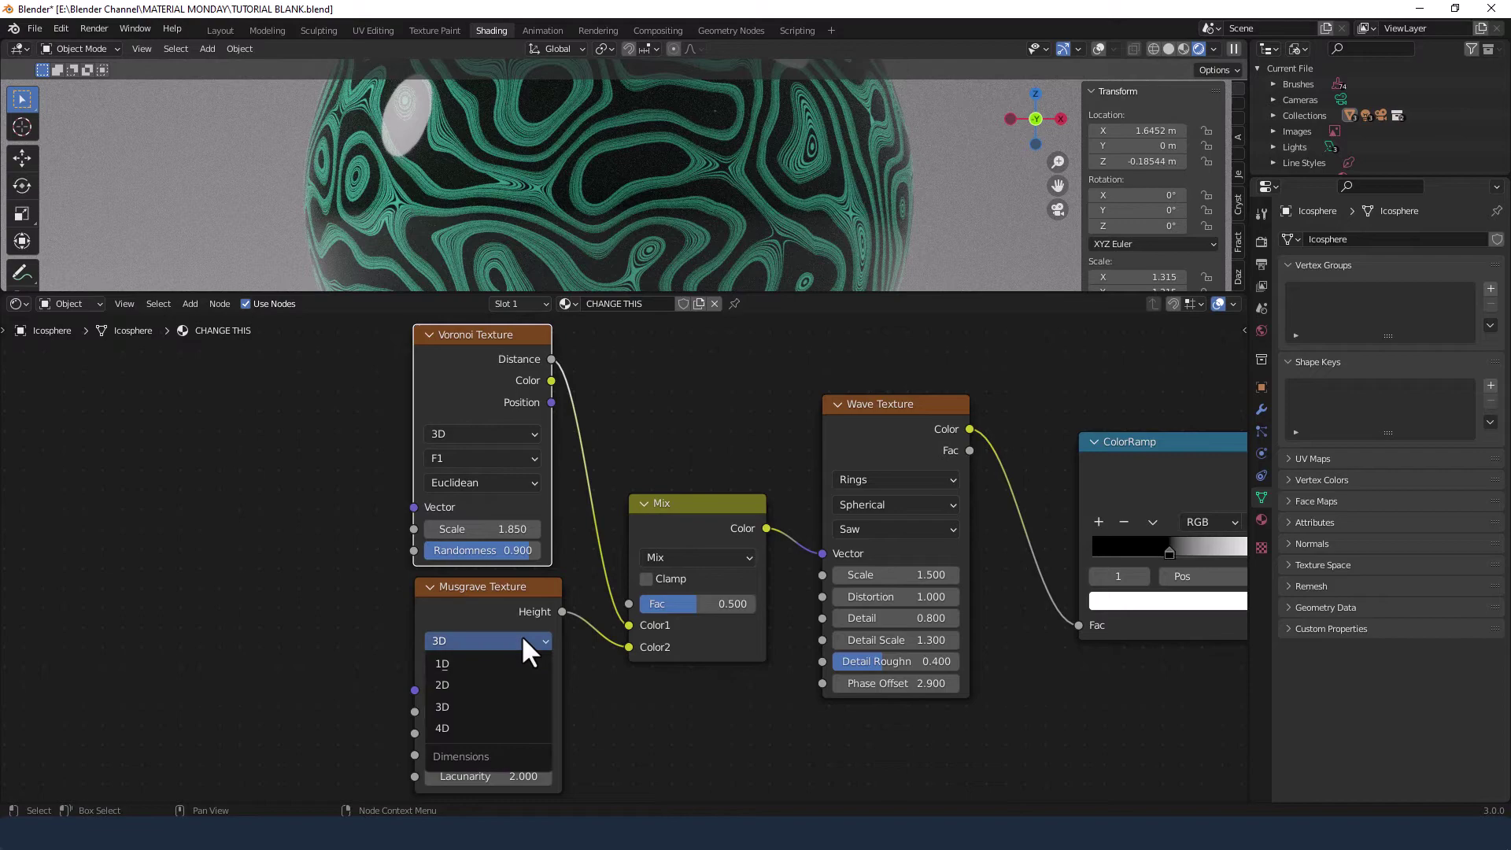
left_click(496, 726)
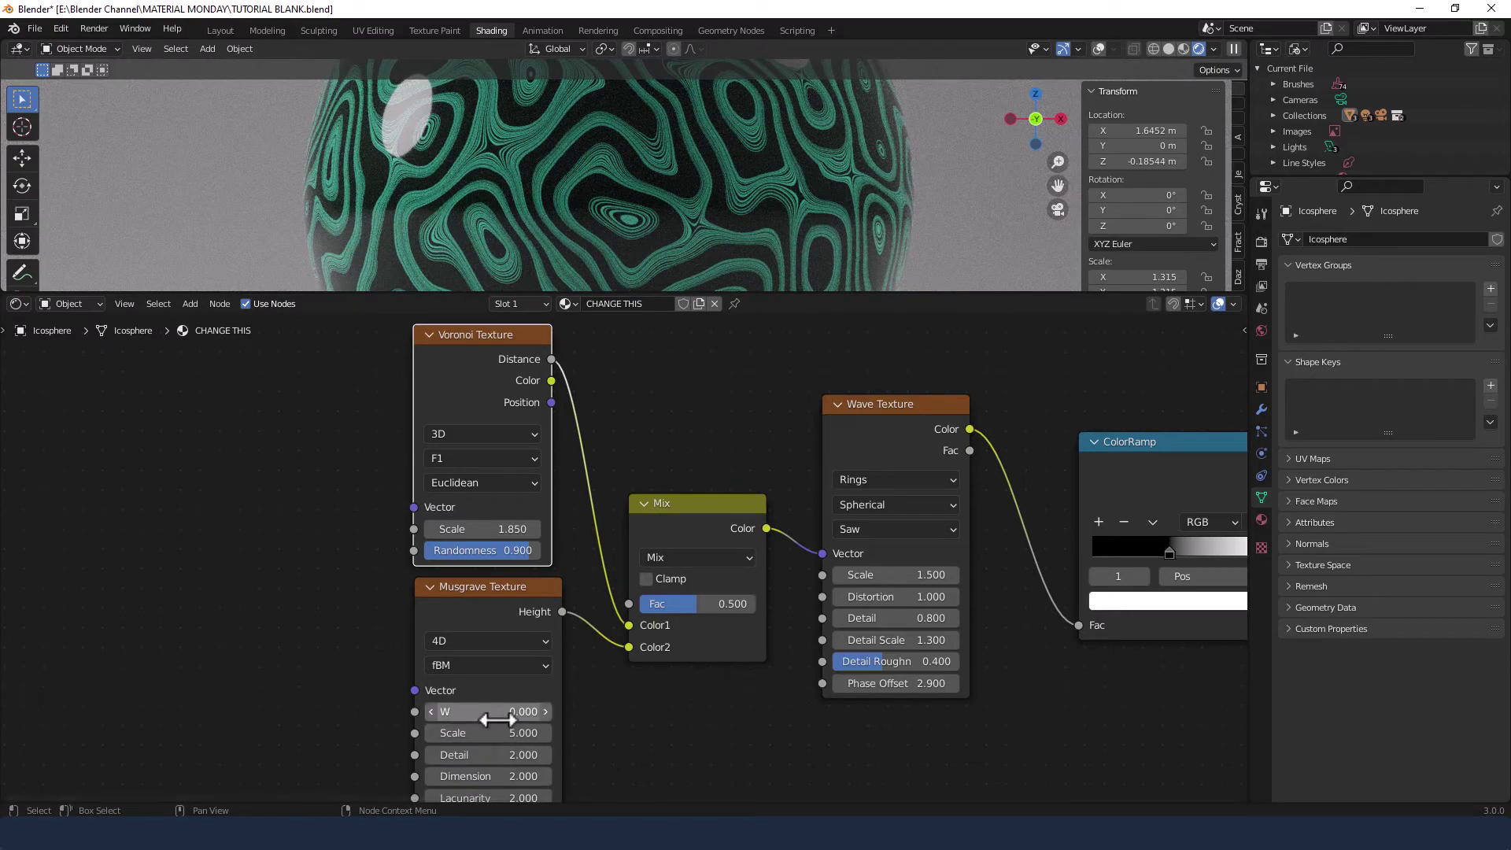
double_click(488, 712)
type("1.8")
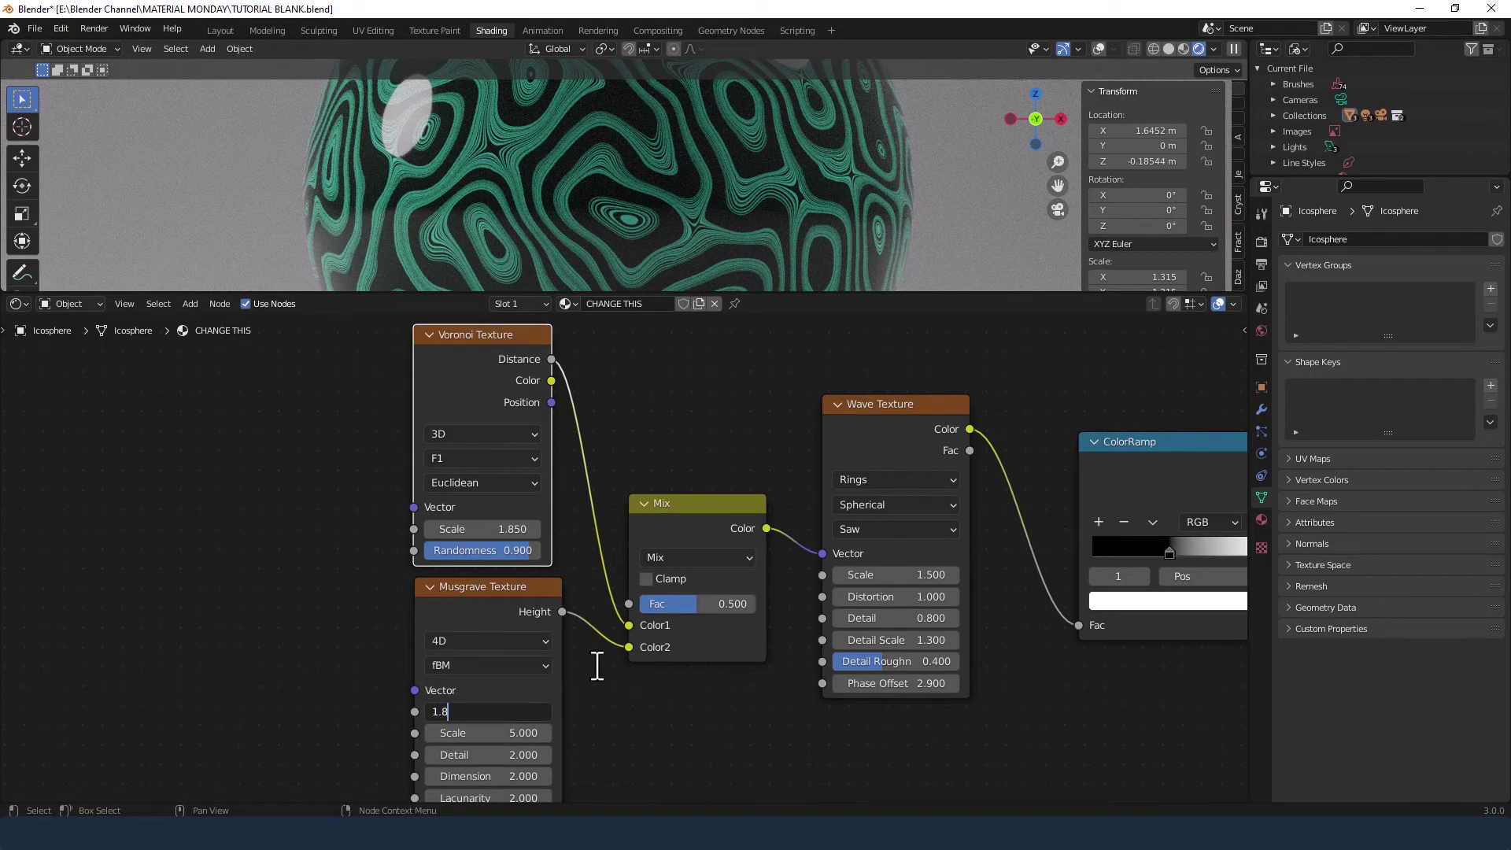
key("Return")
Give the Musgrave Scale 2, Detail 15 and Lacunarity 1.42, keeping Dimension at 2.
middle_click_drag(619, 736, 621, 614)
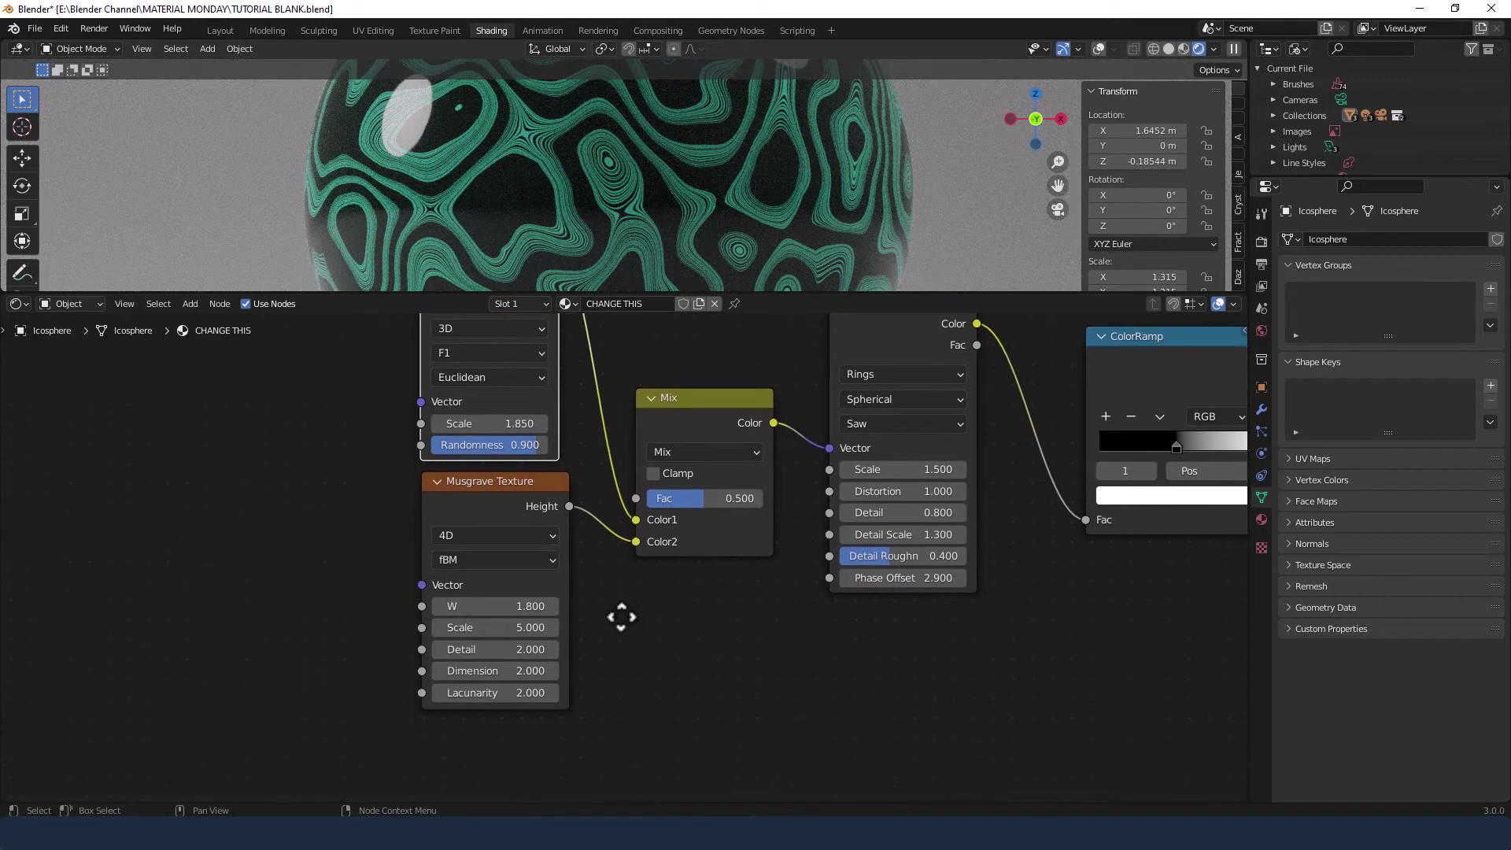
double_click(523, 628)
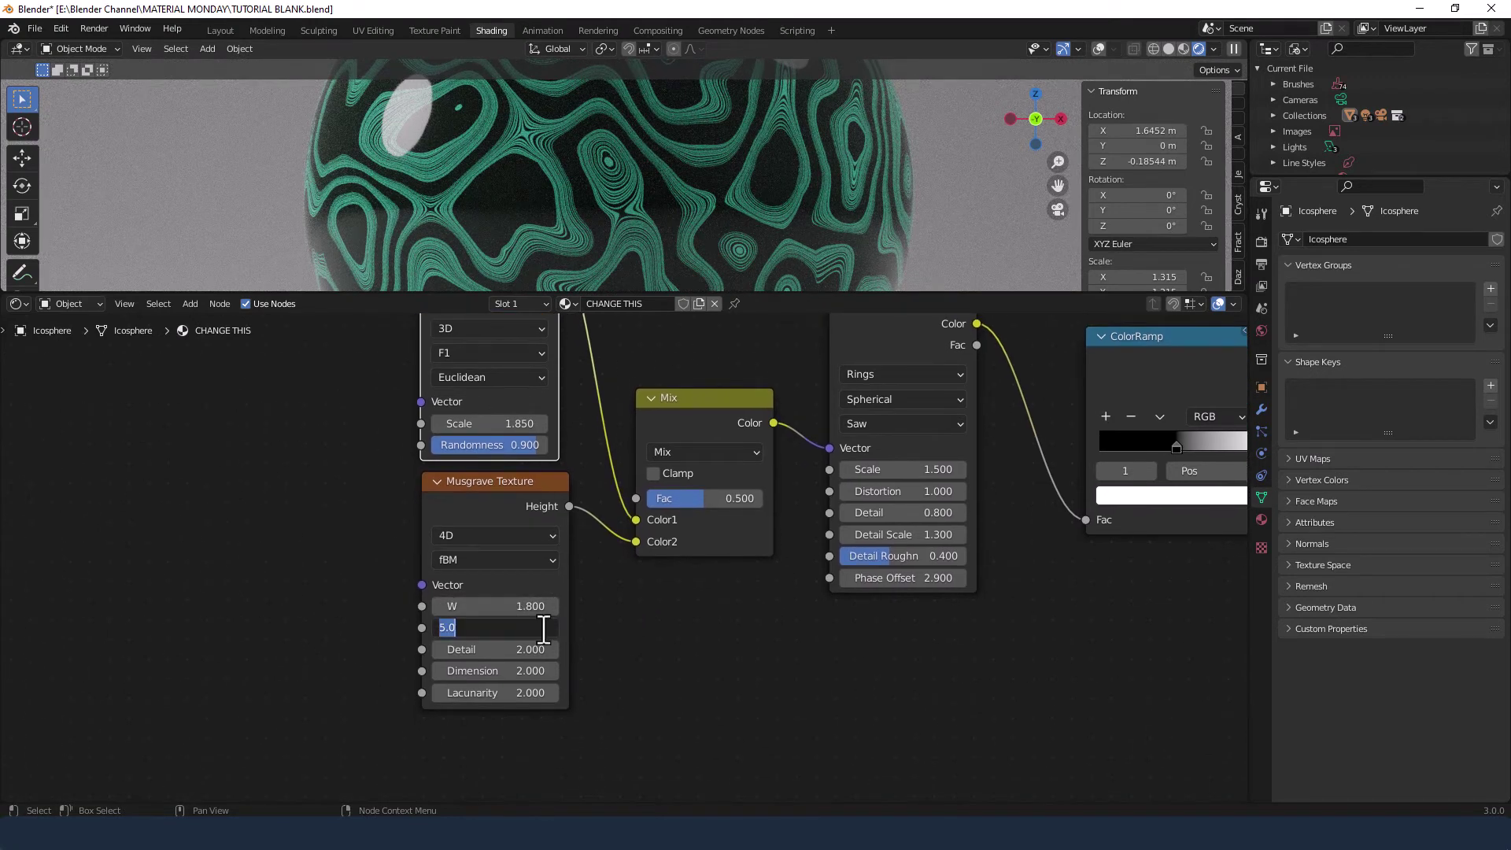
type("2")
key("Tab")
type("15")
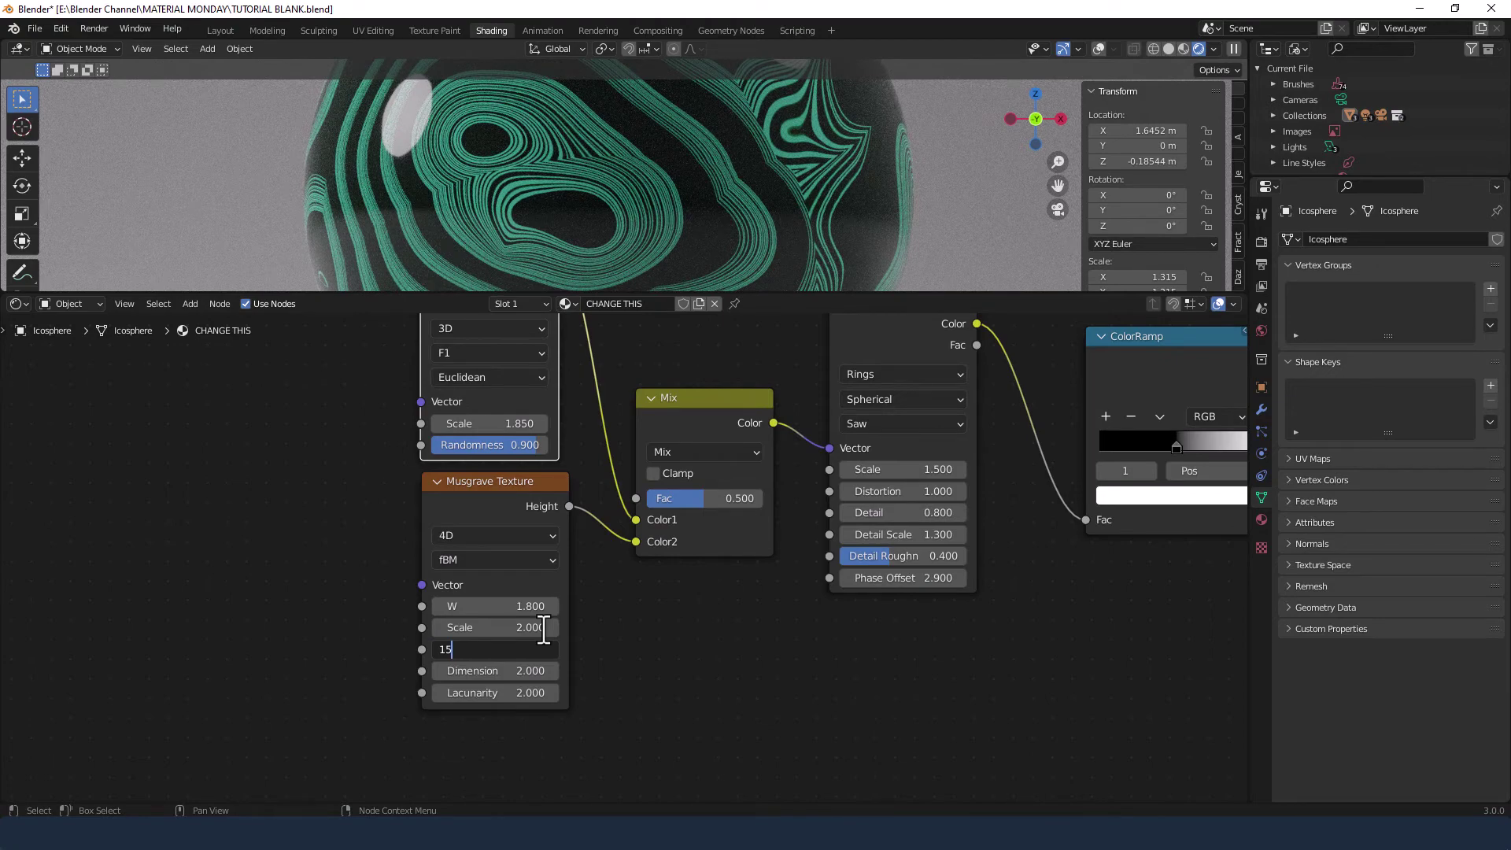
key("Tab")
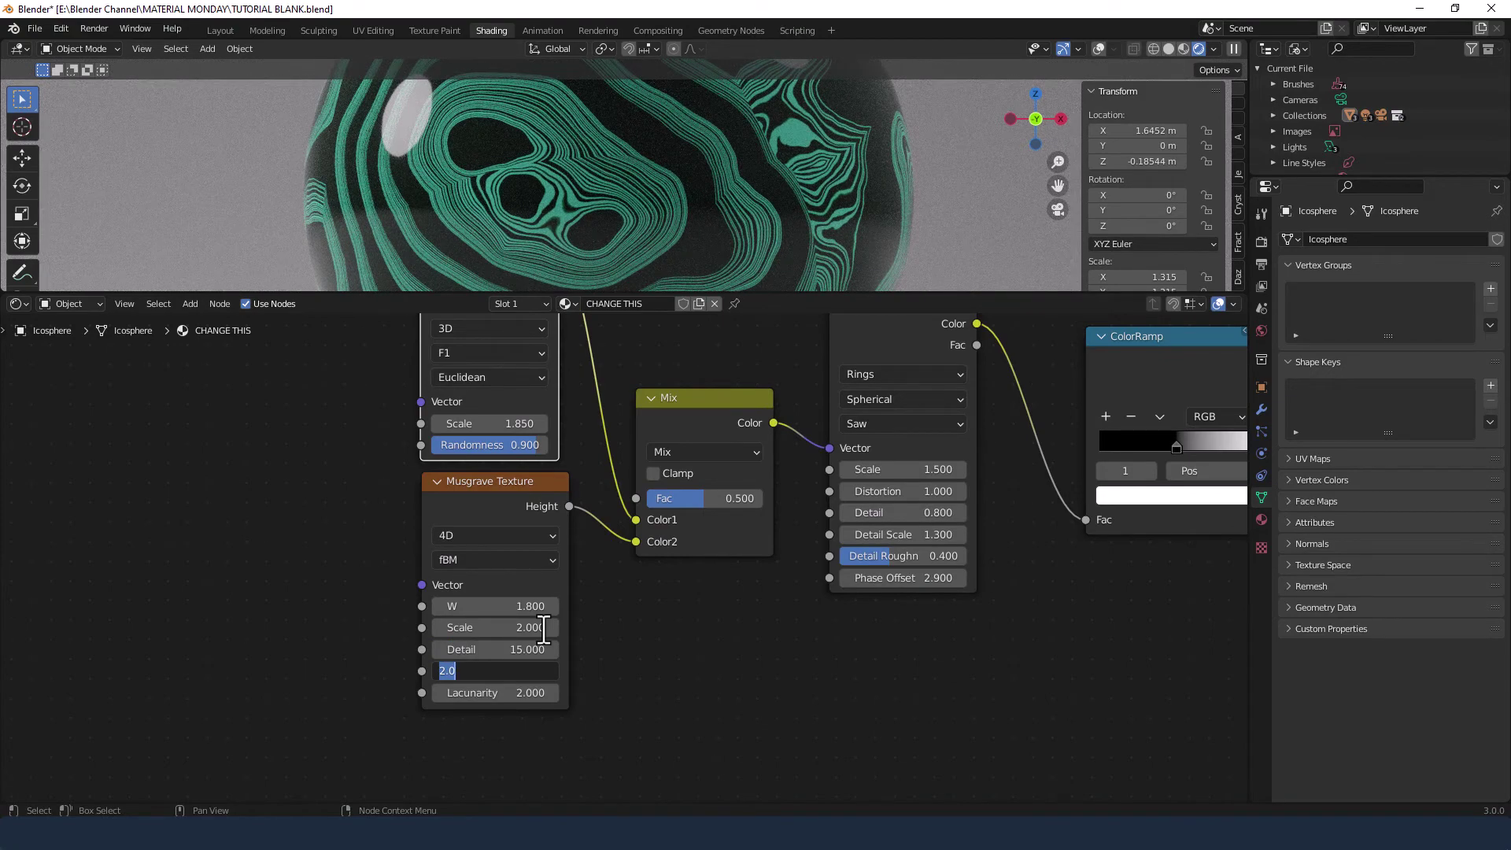
key("Tab")
type("1.4")
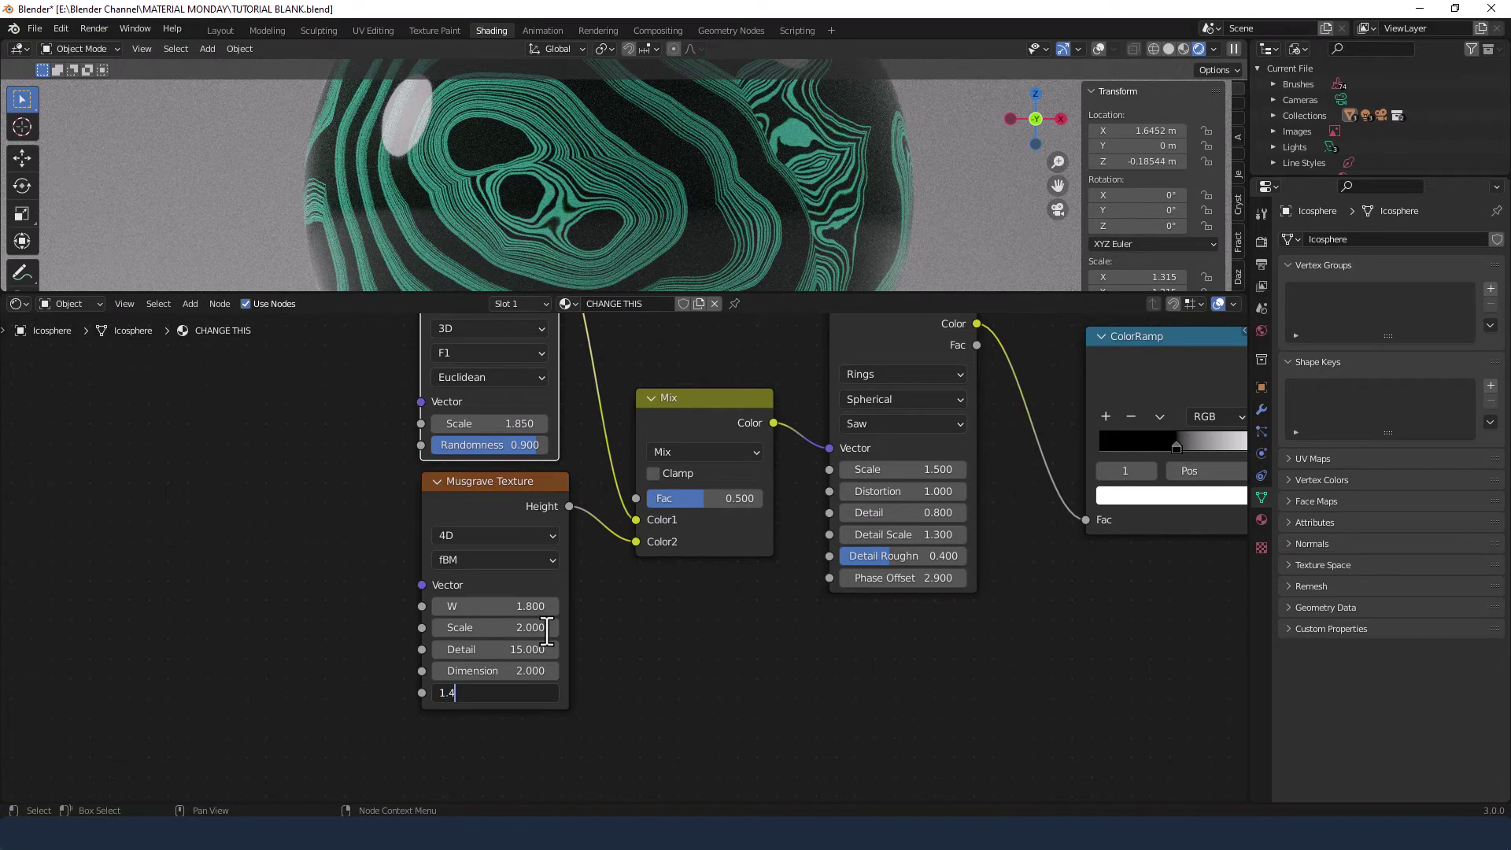
type("2")
key("Return")
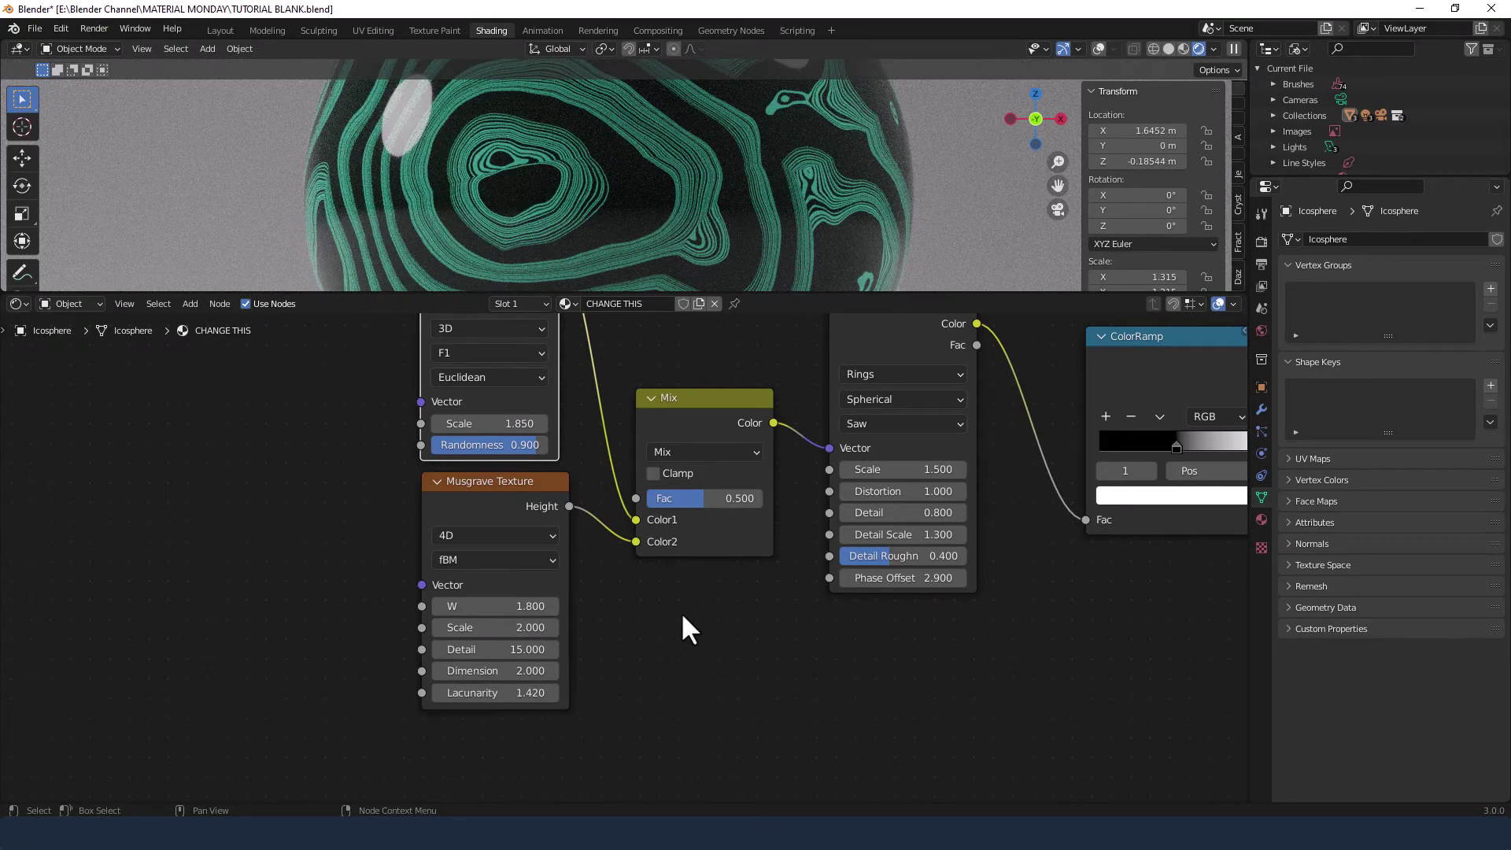
Set the Mix node's Fac to 0.675.
scroll(685, 622, "down", 1)
middle_click_drag(679, 627, 668, 598)
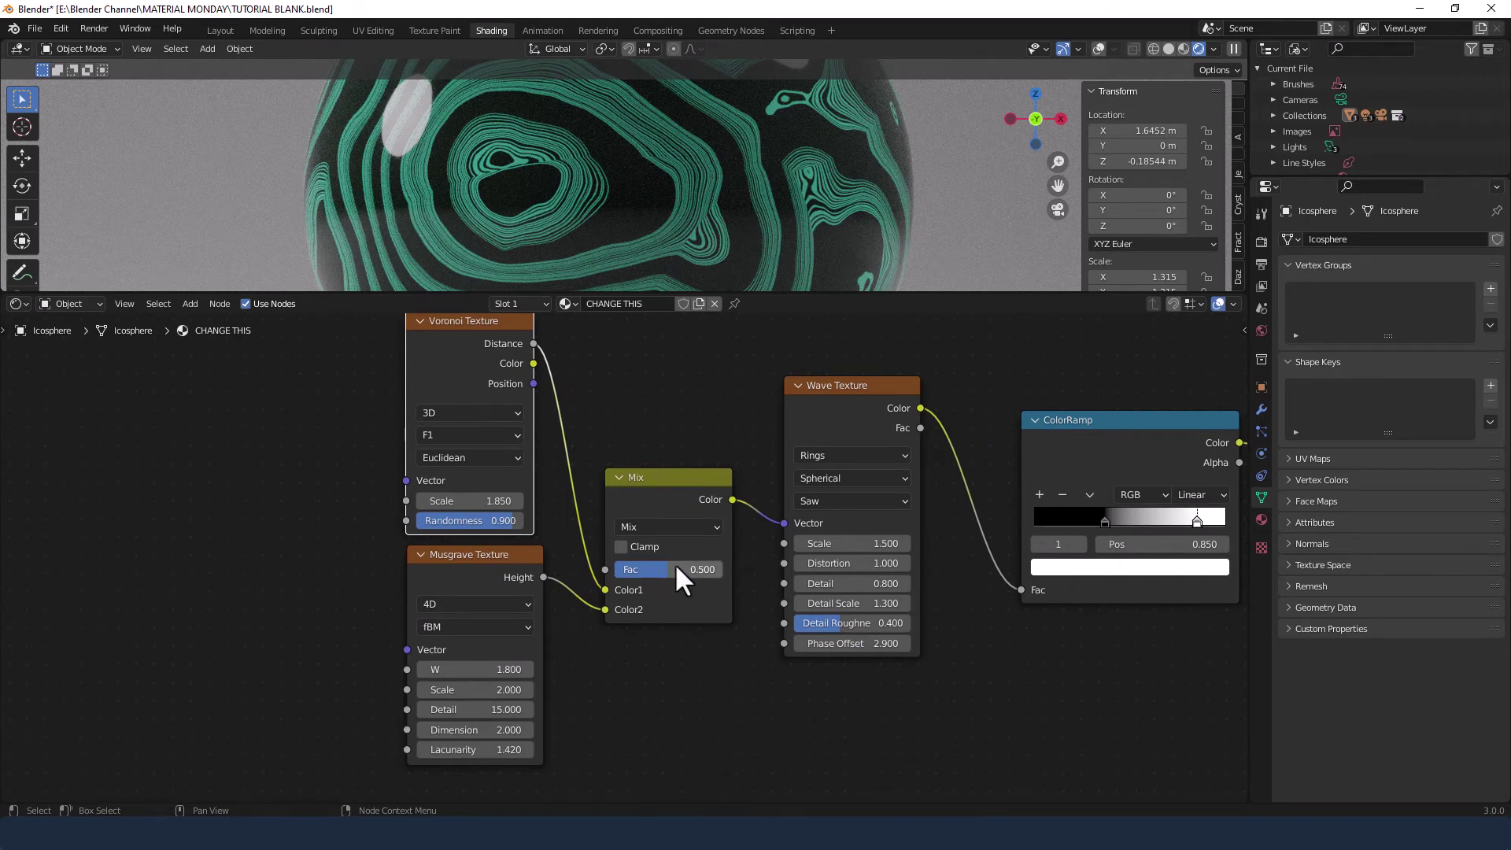
left_click(674, 567)
type("0.675")
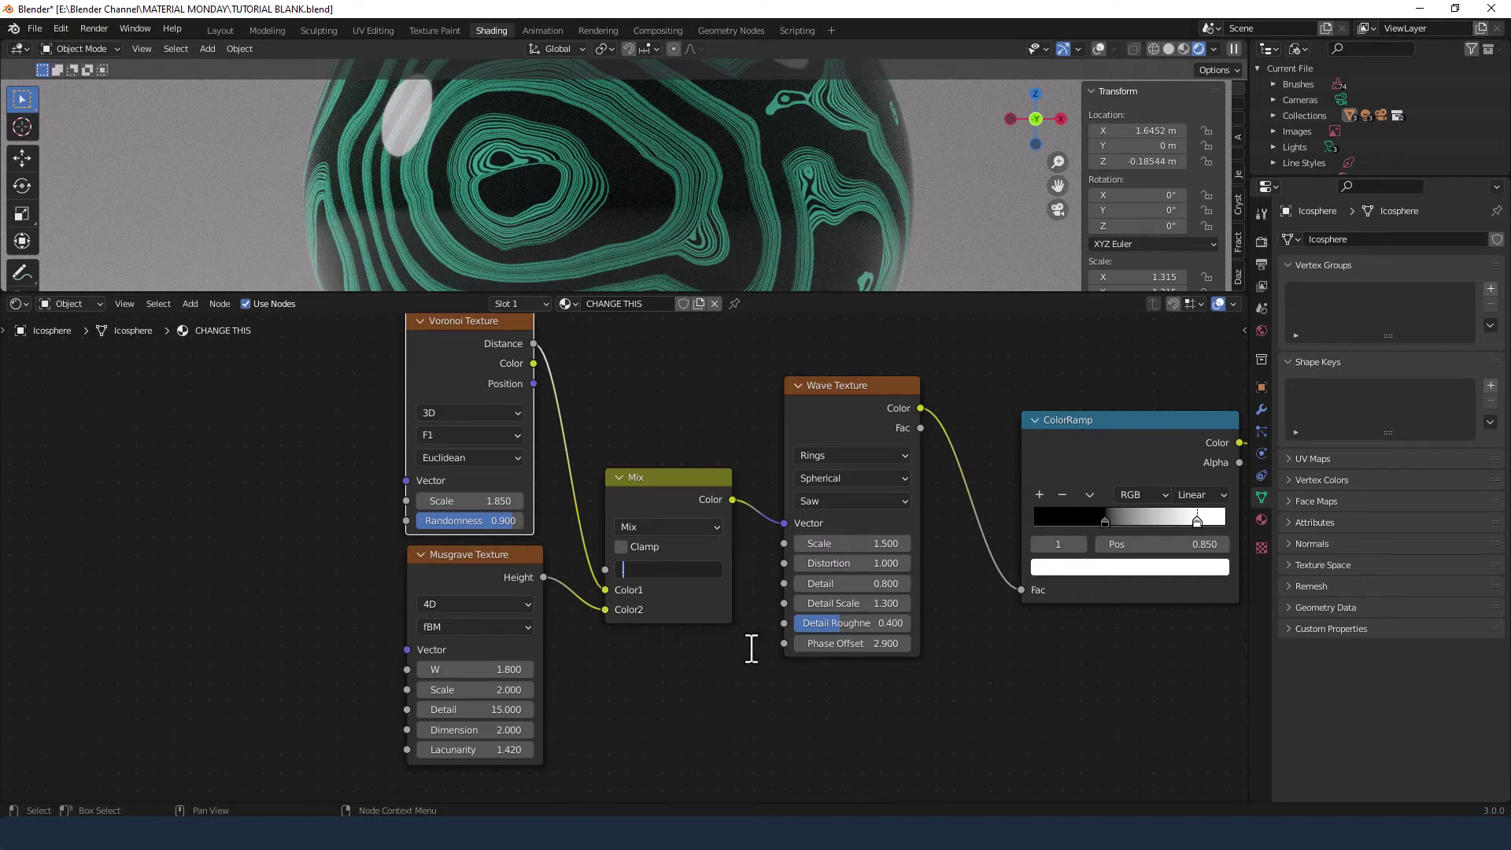
key("Return")
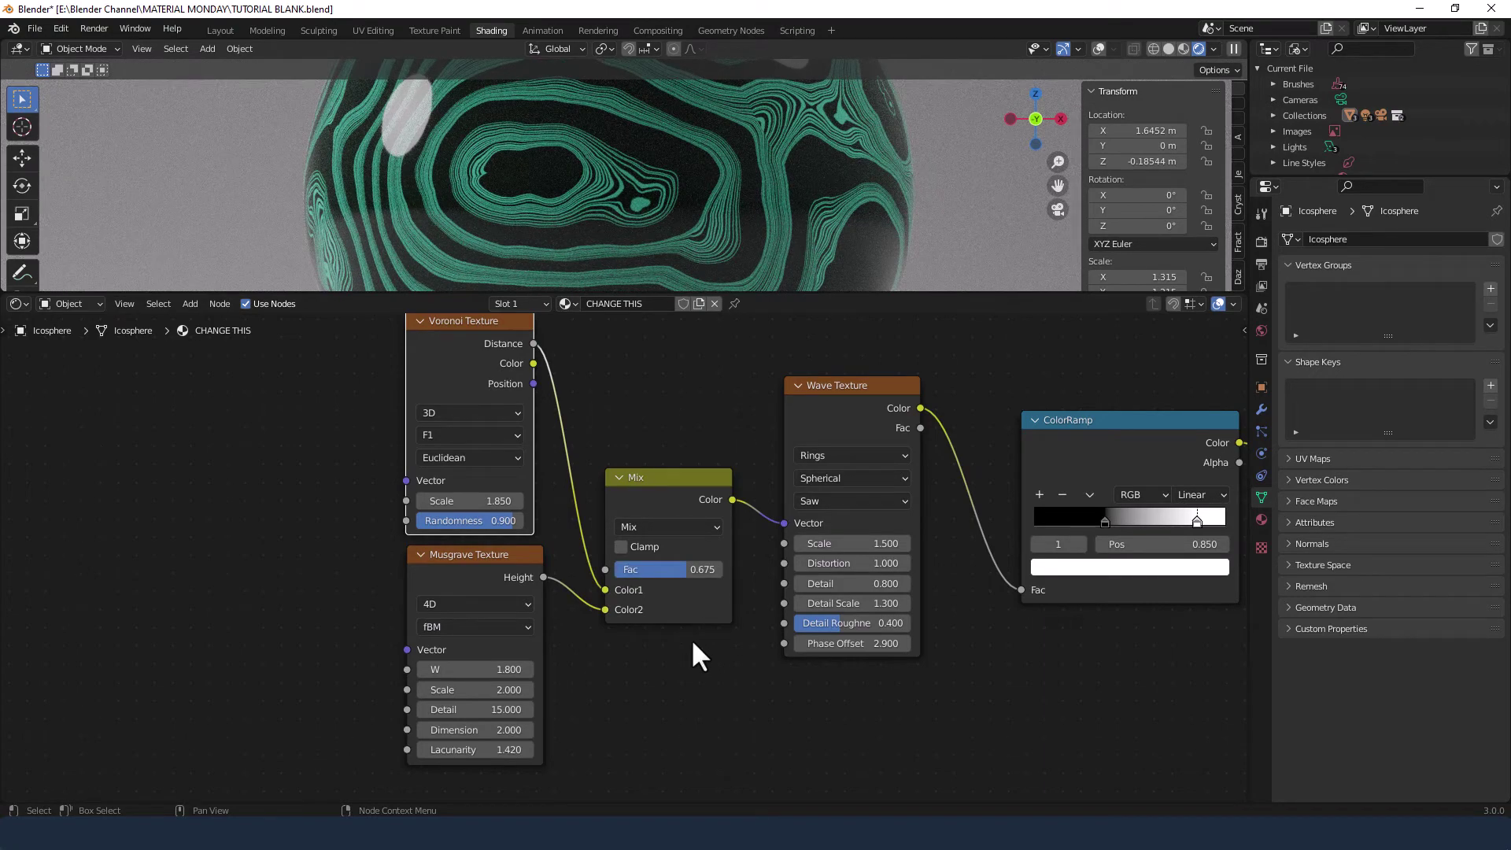
scroll(703, 644, "down", 2)
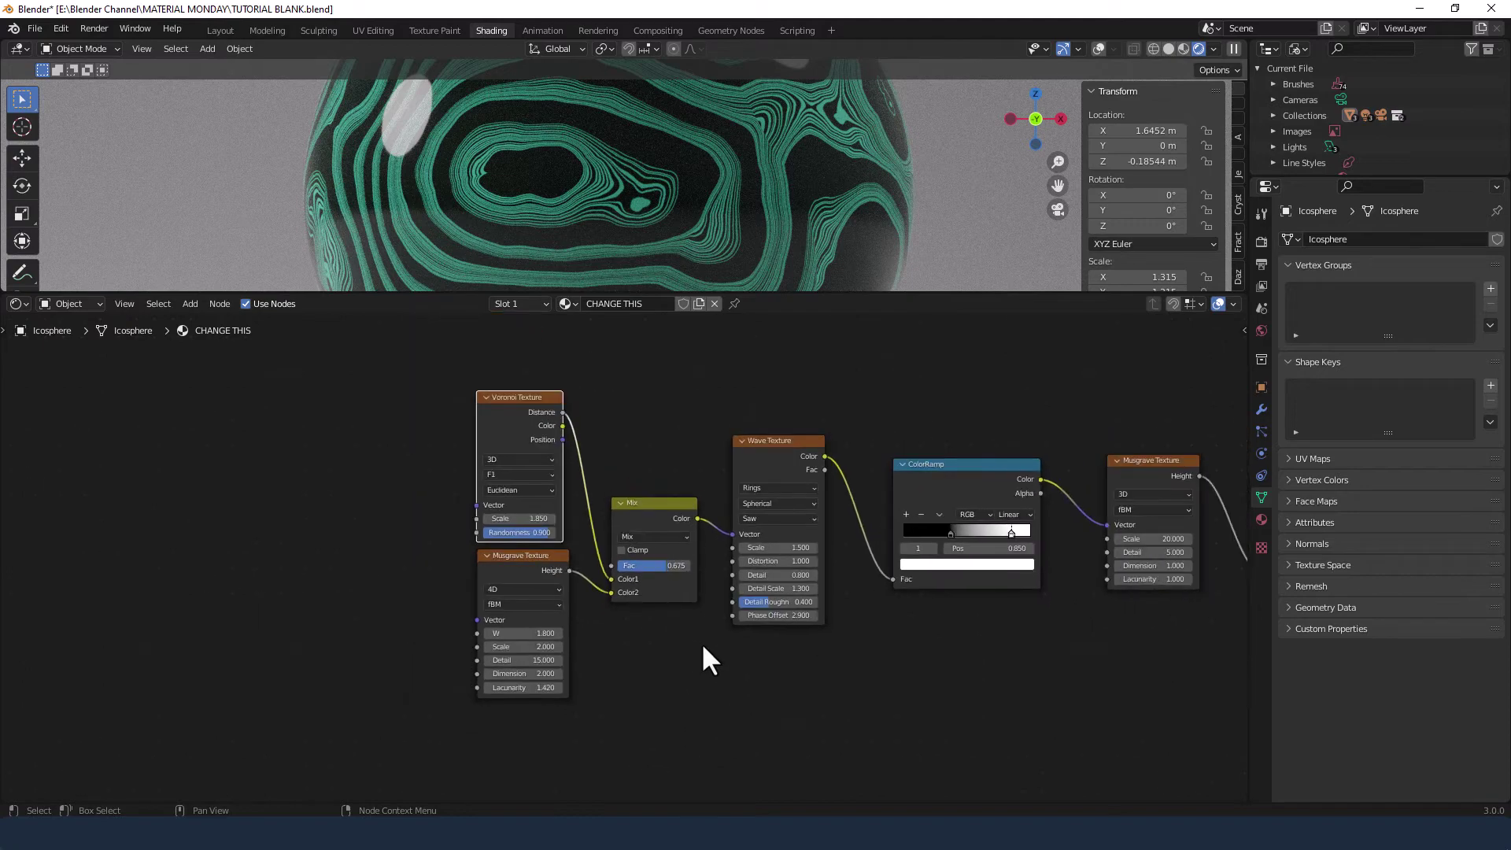
middle_click_drag(702, 644, 904, 686)
left_click_drag(634, 479, 867, 693)
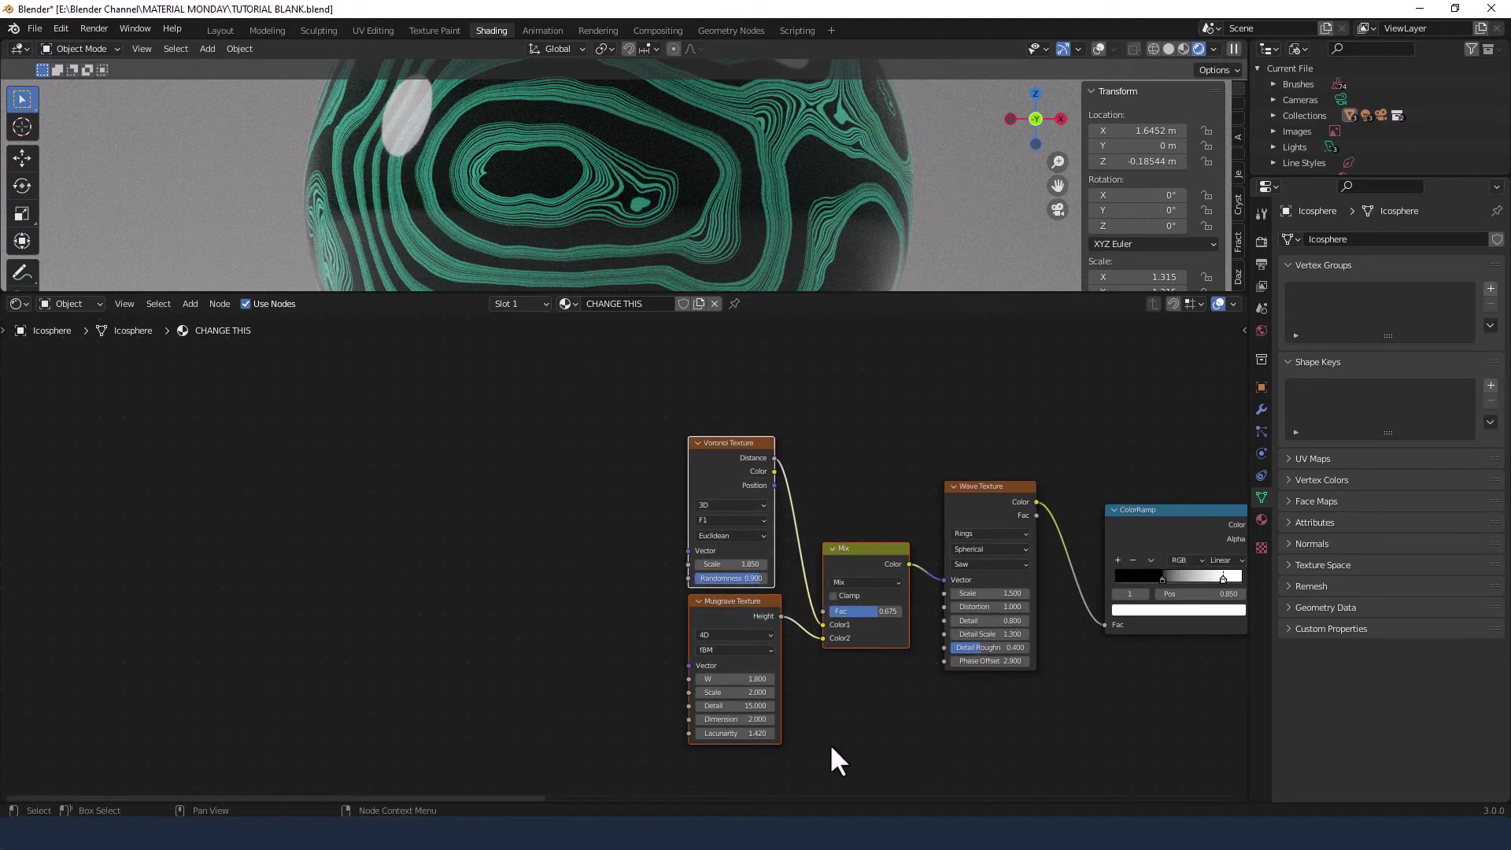
key("shift+d")
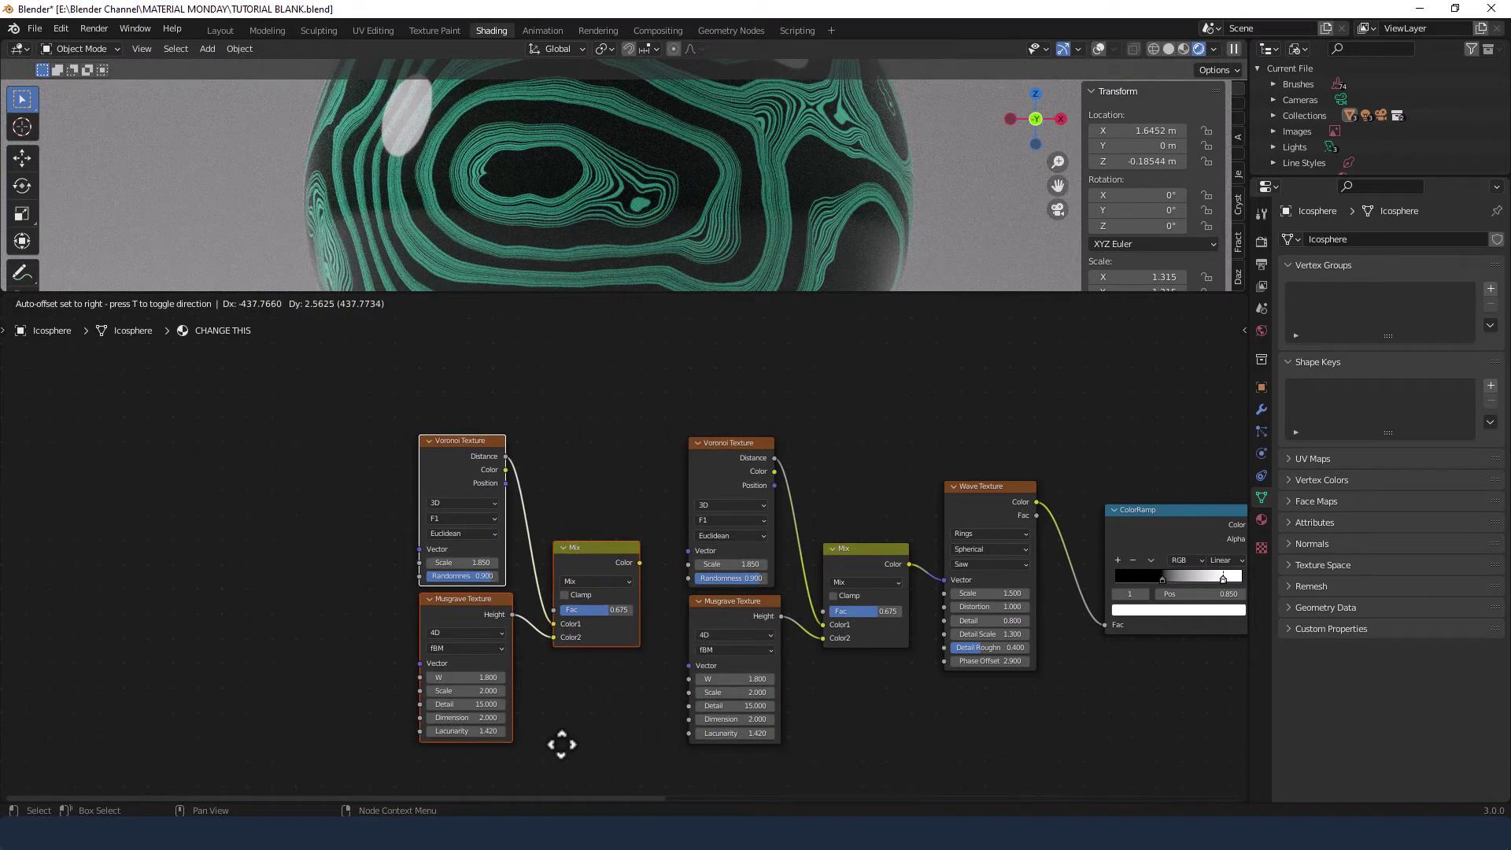
left_click(561, 743)
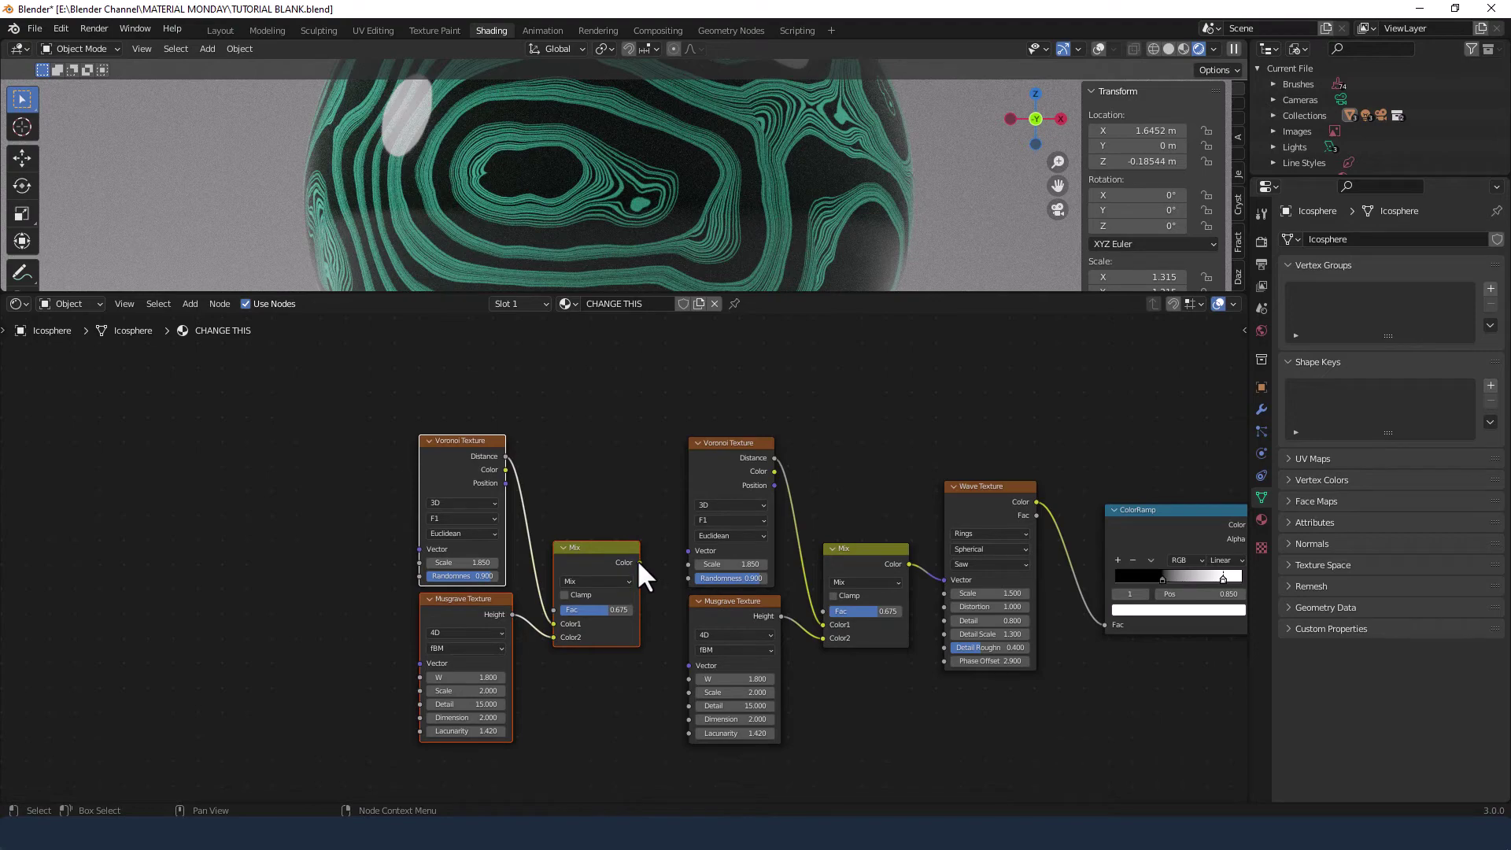
left_click_drag(640, 562, 688, 665)
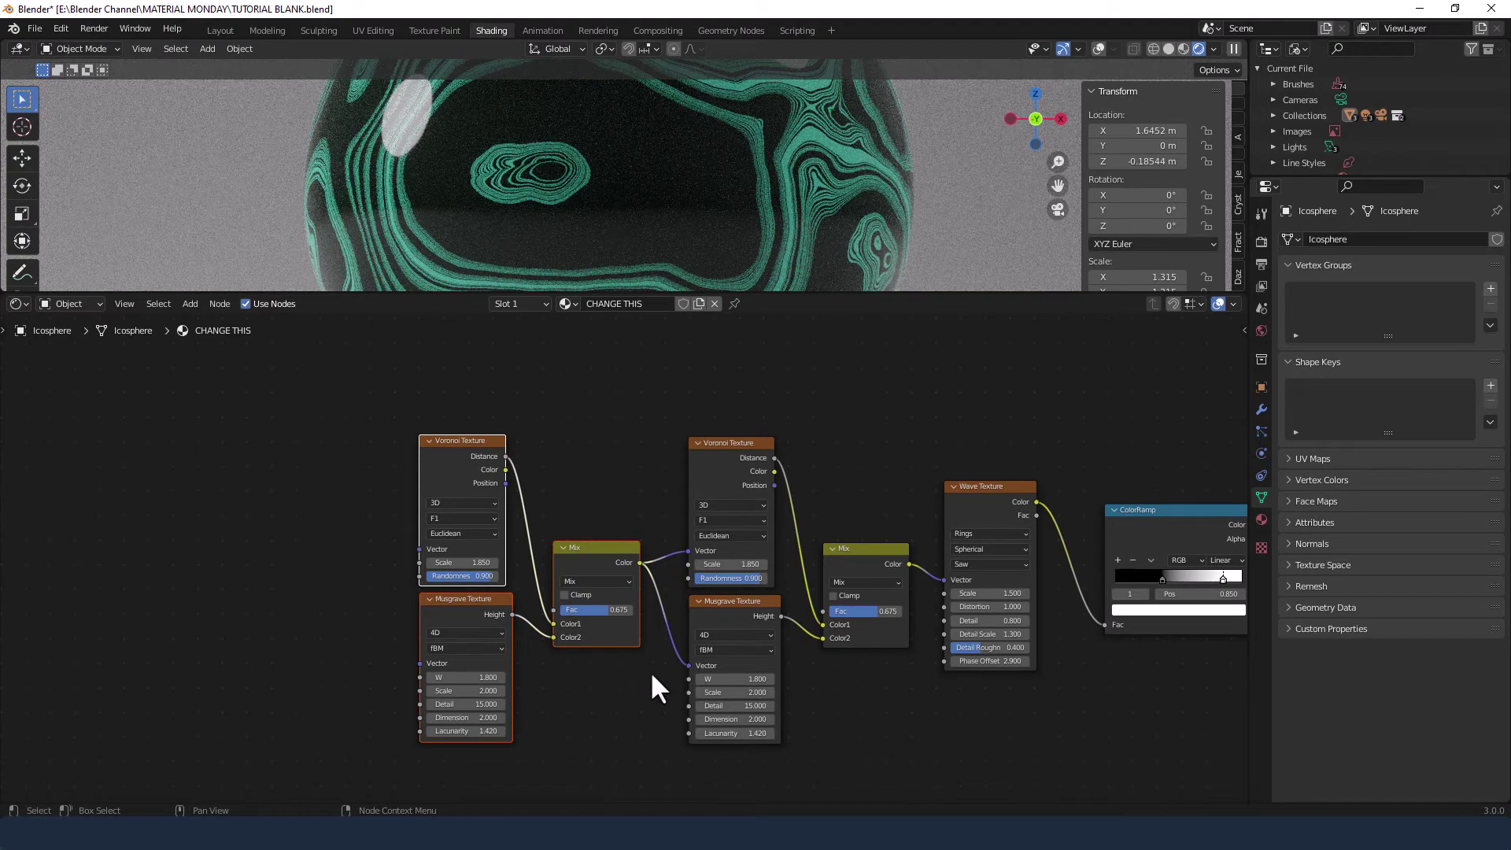
scroll(609, 675, "up", 2)
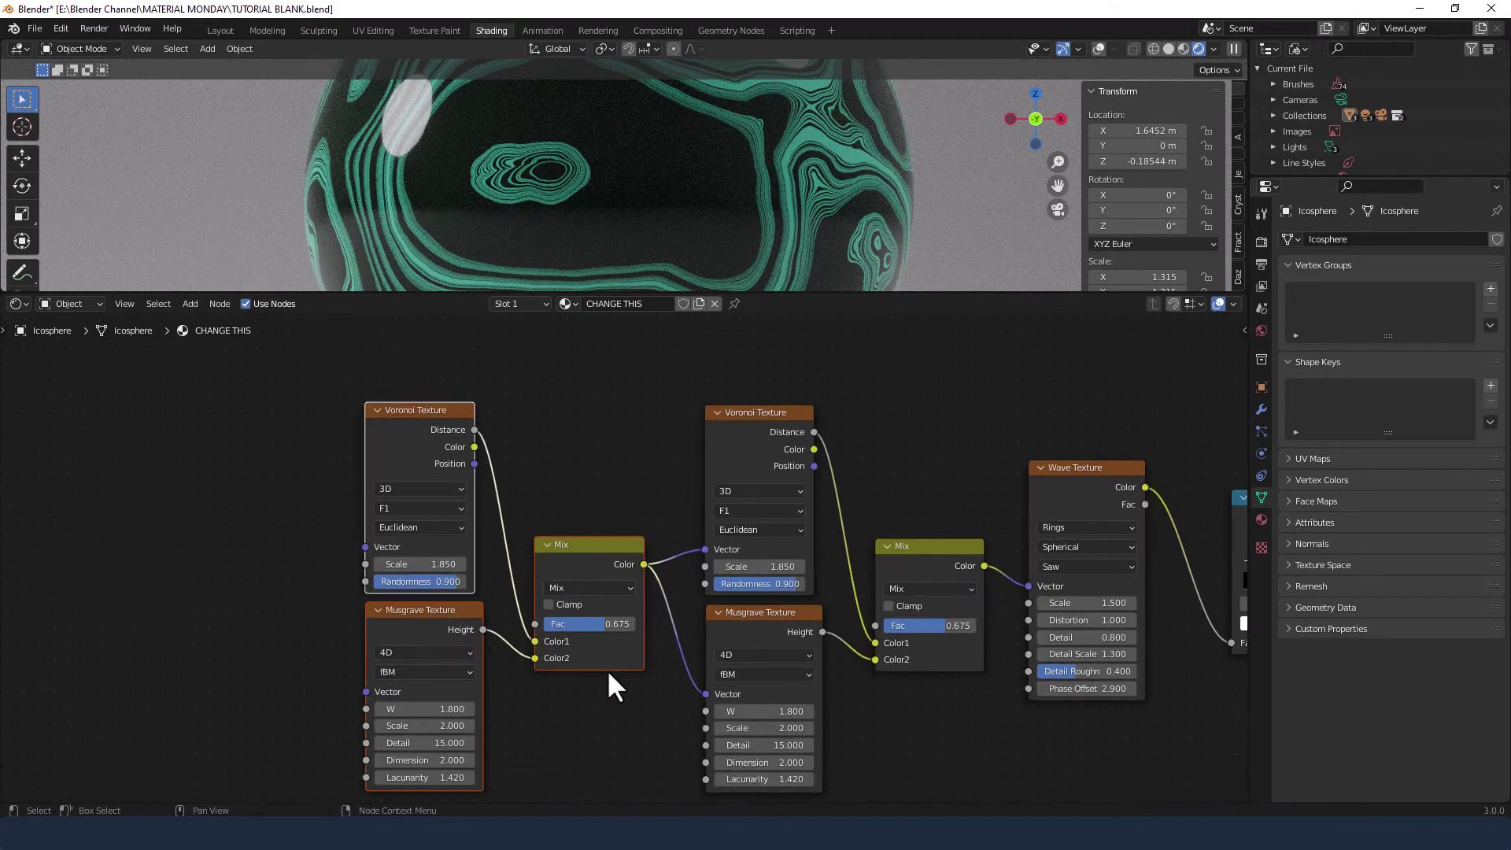
middle_click_drag(610, 678, 690, 605)
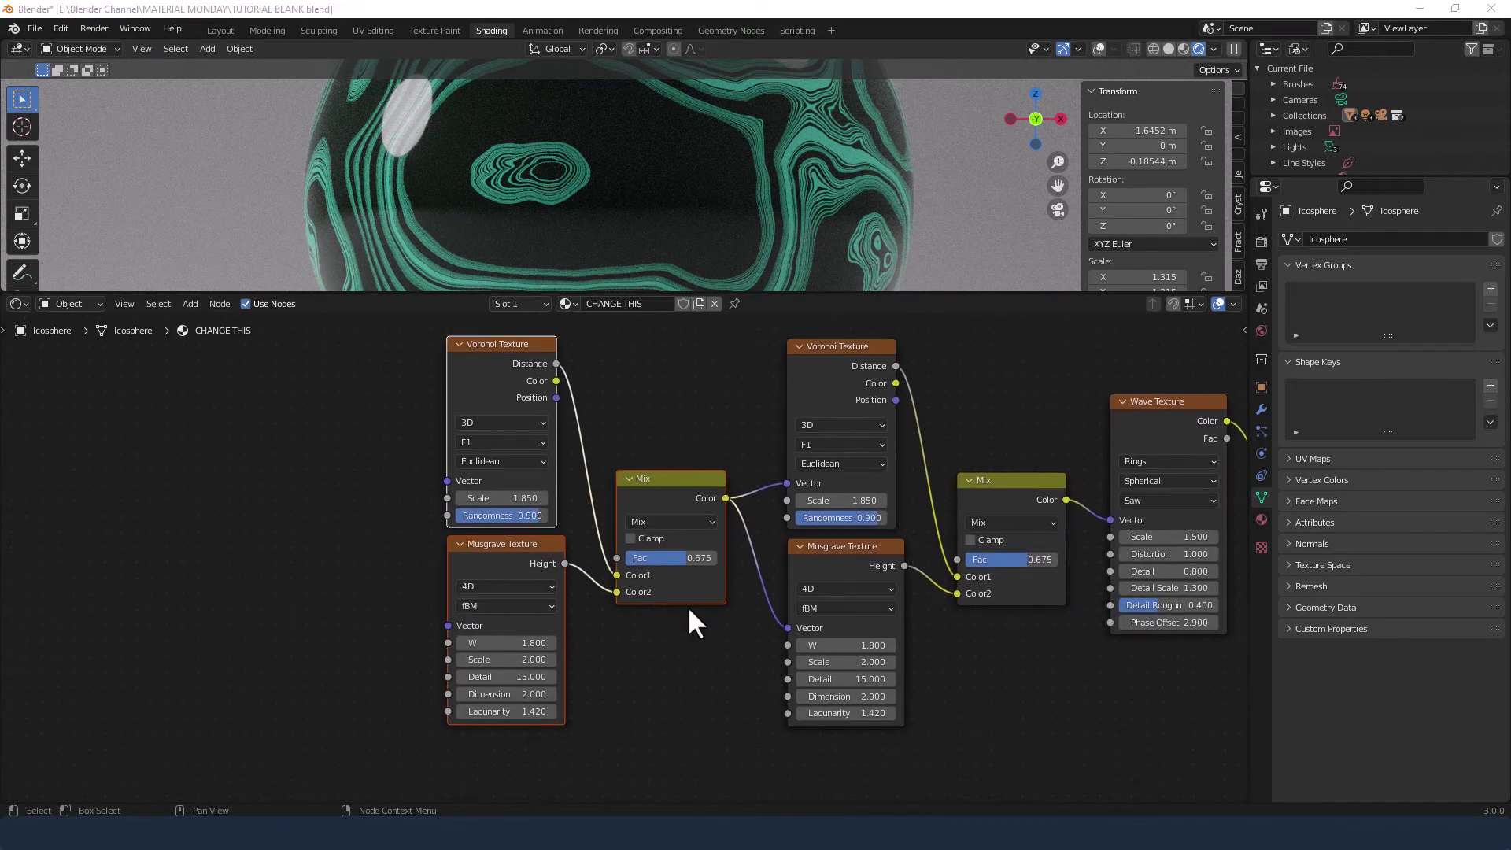
Set the first Mix node's factor to 0.448.
left_click(683, 559)
type(".44")
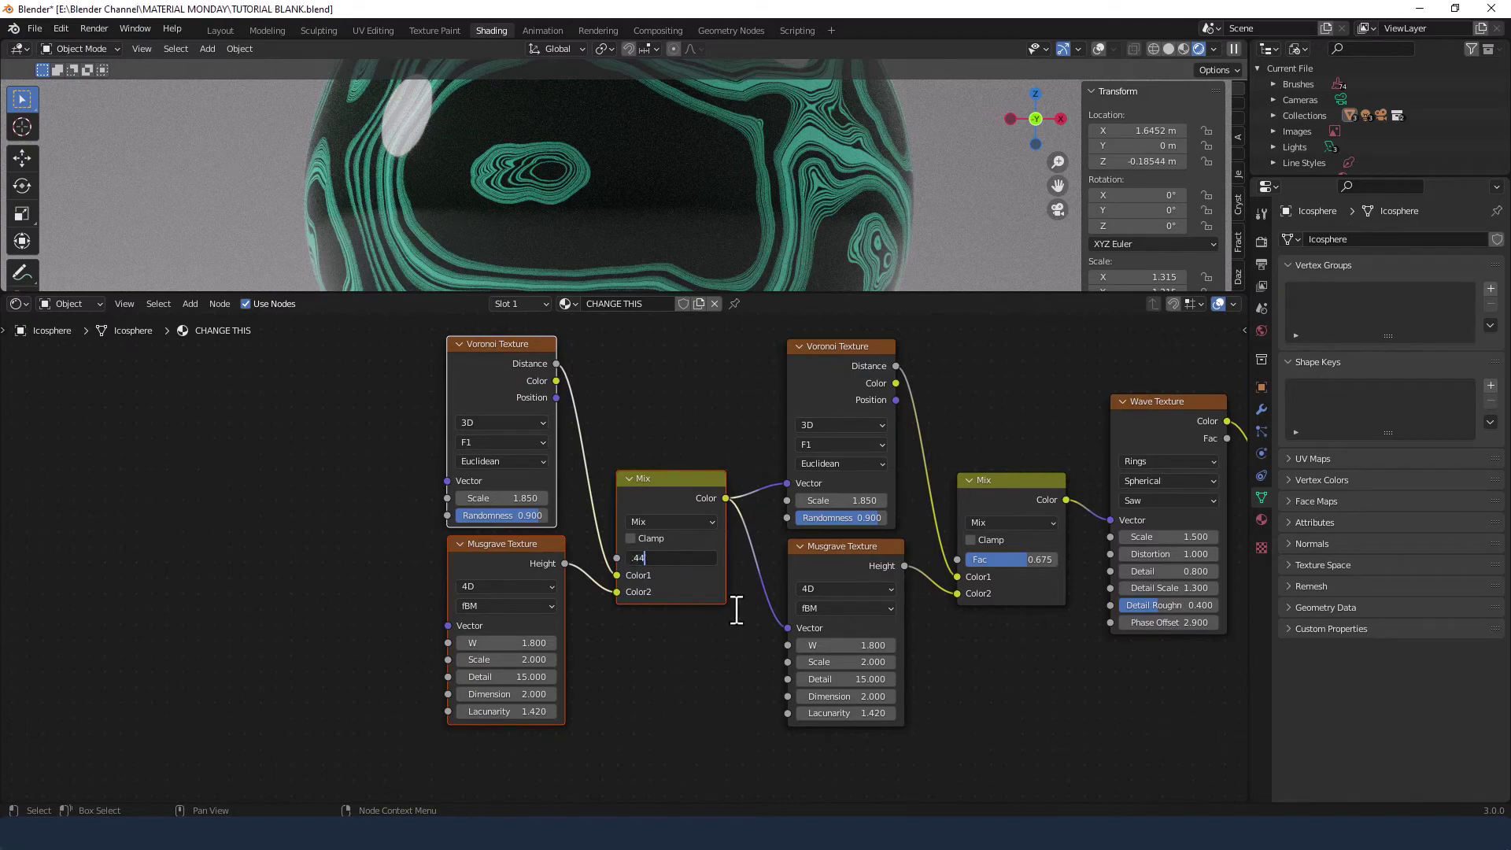
type("8")
key("Return")
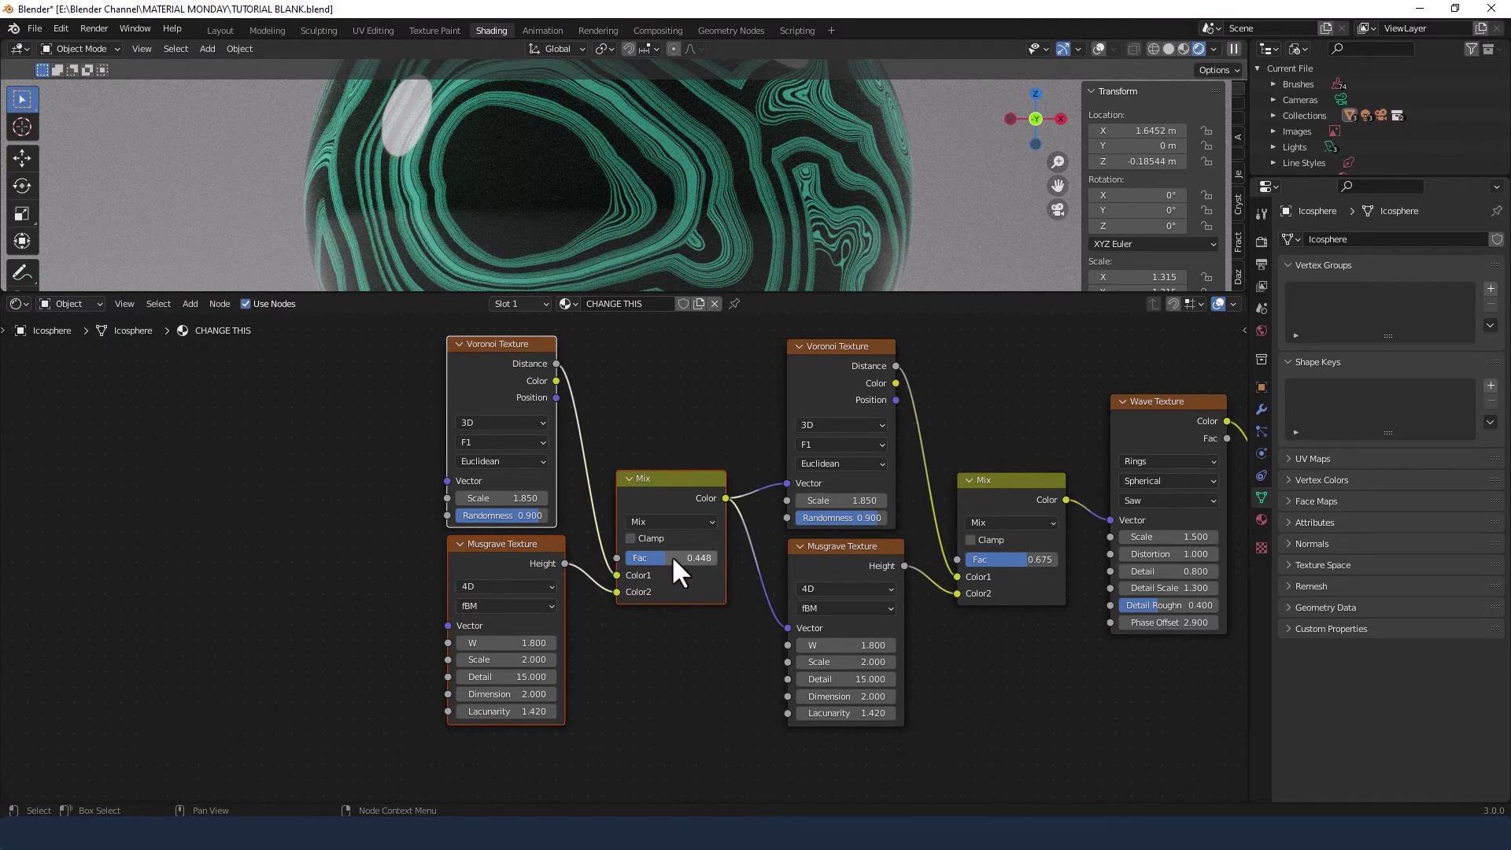
Set the first Voronoi's Scale to 2 and Randomness to 1.
left_click(501, 498)
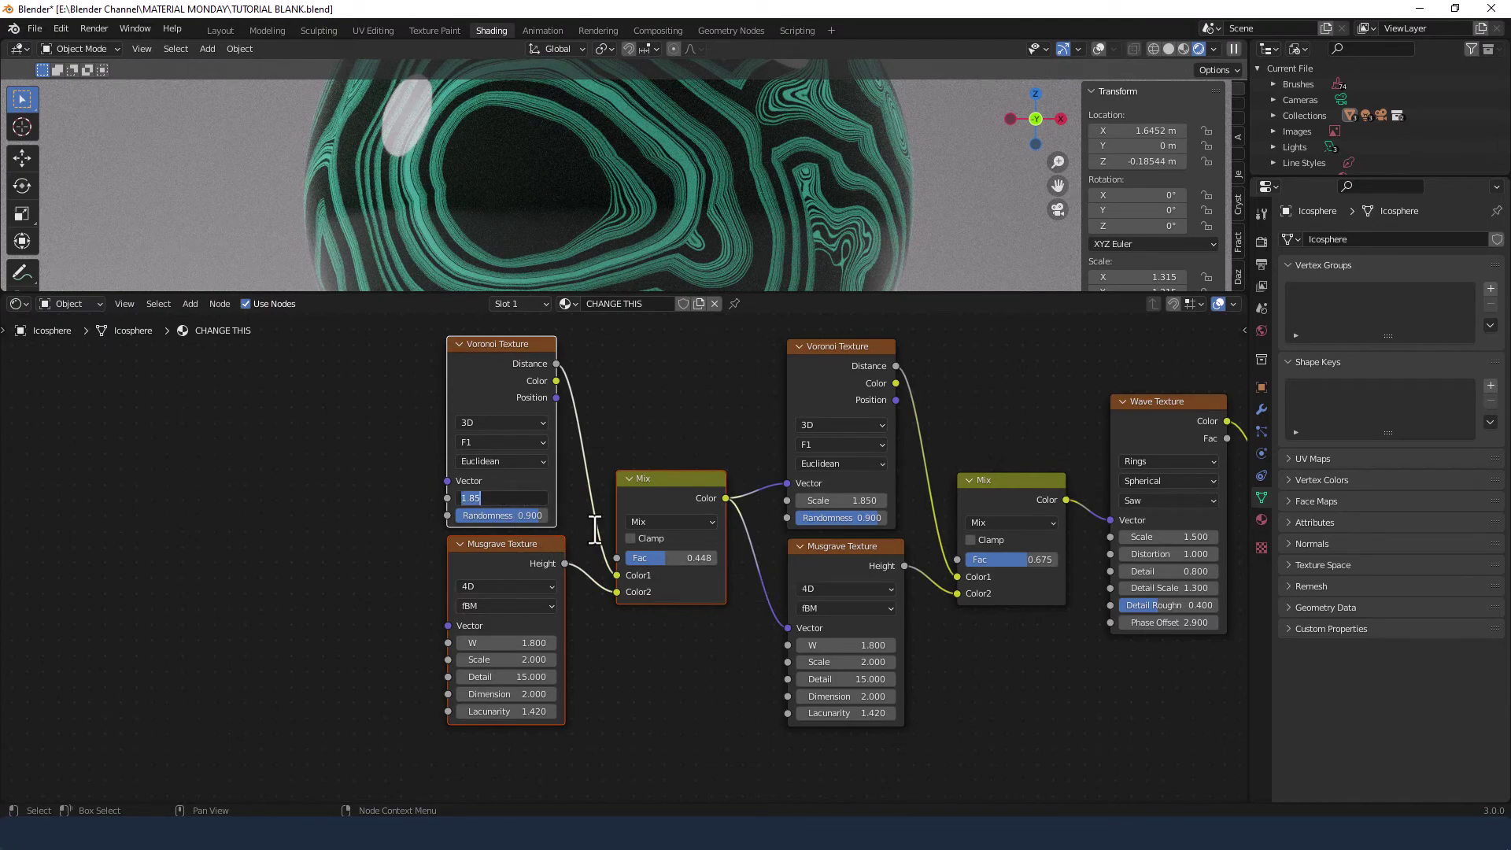
type("2")
key("Return")
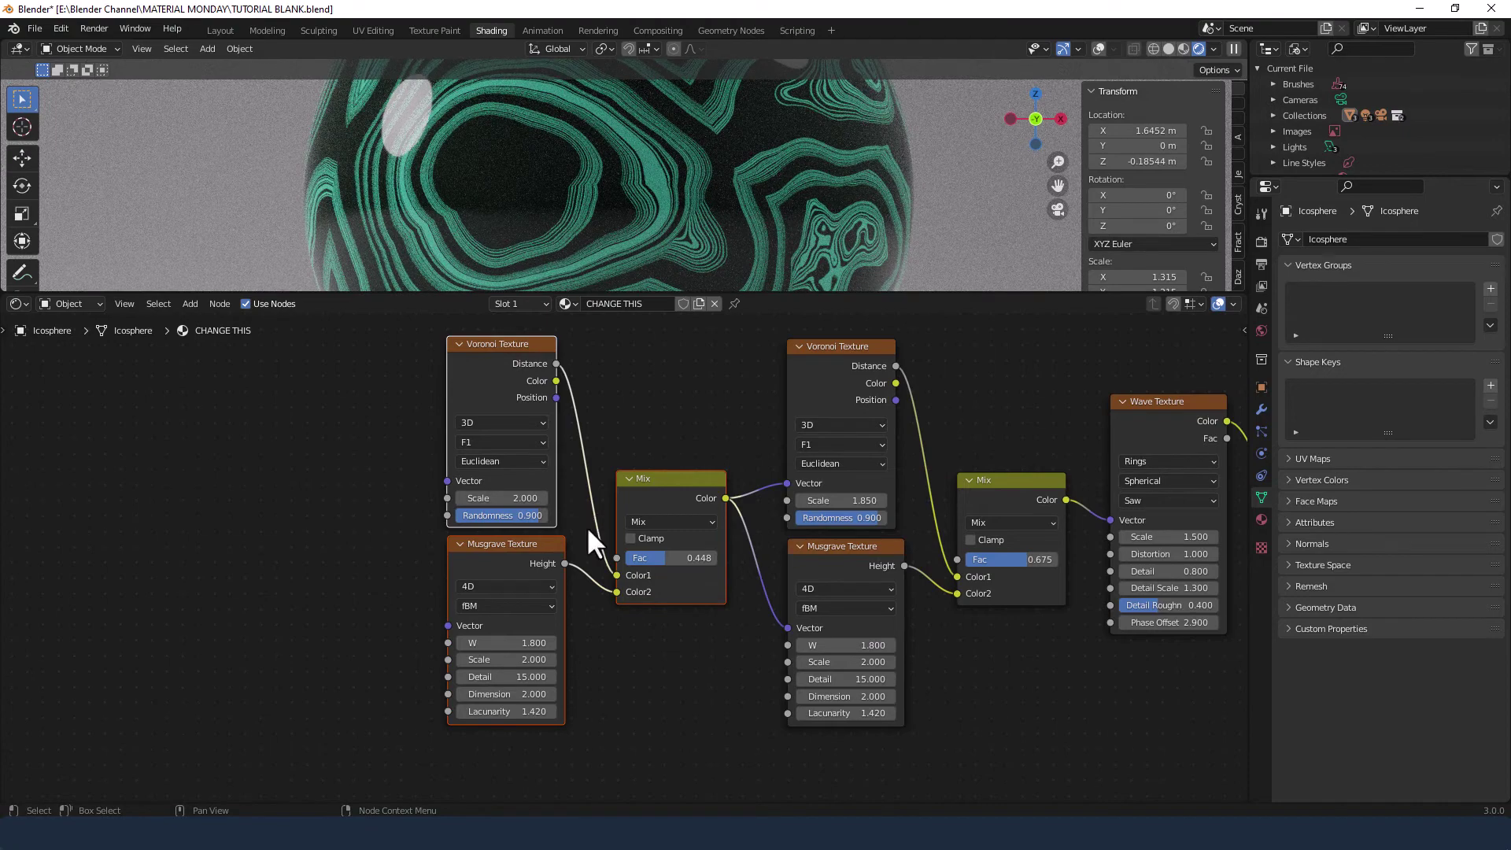
left_click_drag(522, 523, 554, 523)
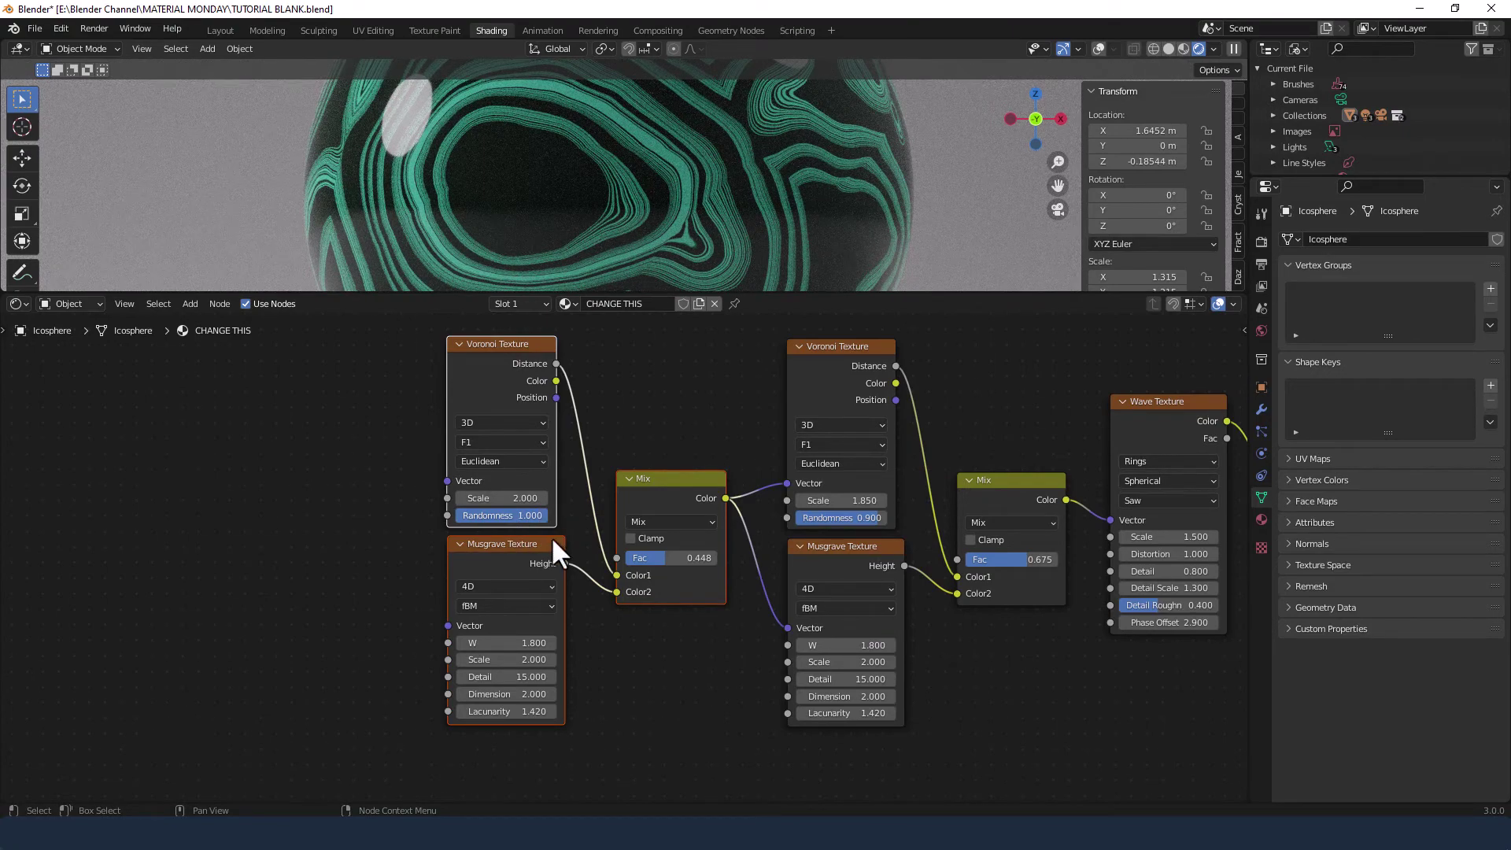
Switch the Musgrave to 3D with Scale 1 and Detail 1.
left_click(522, 587)
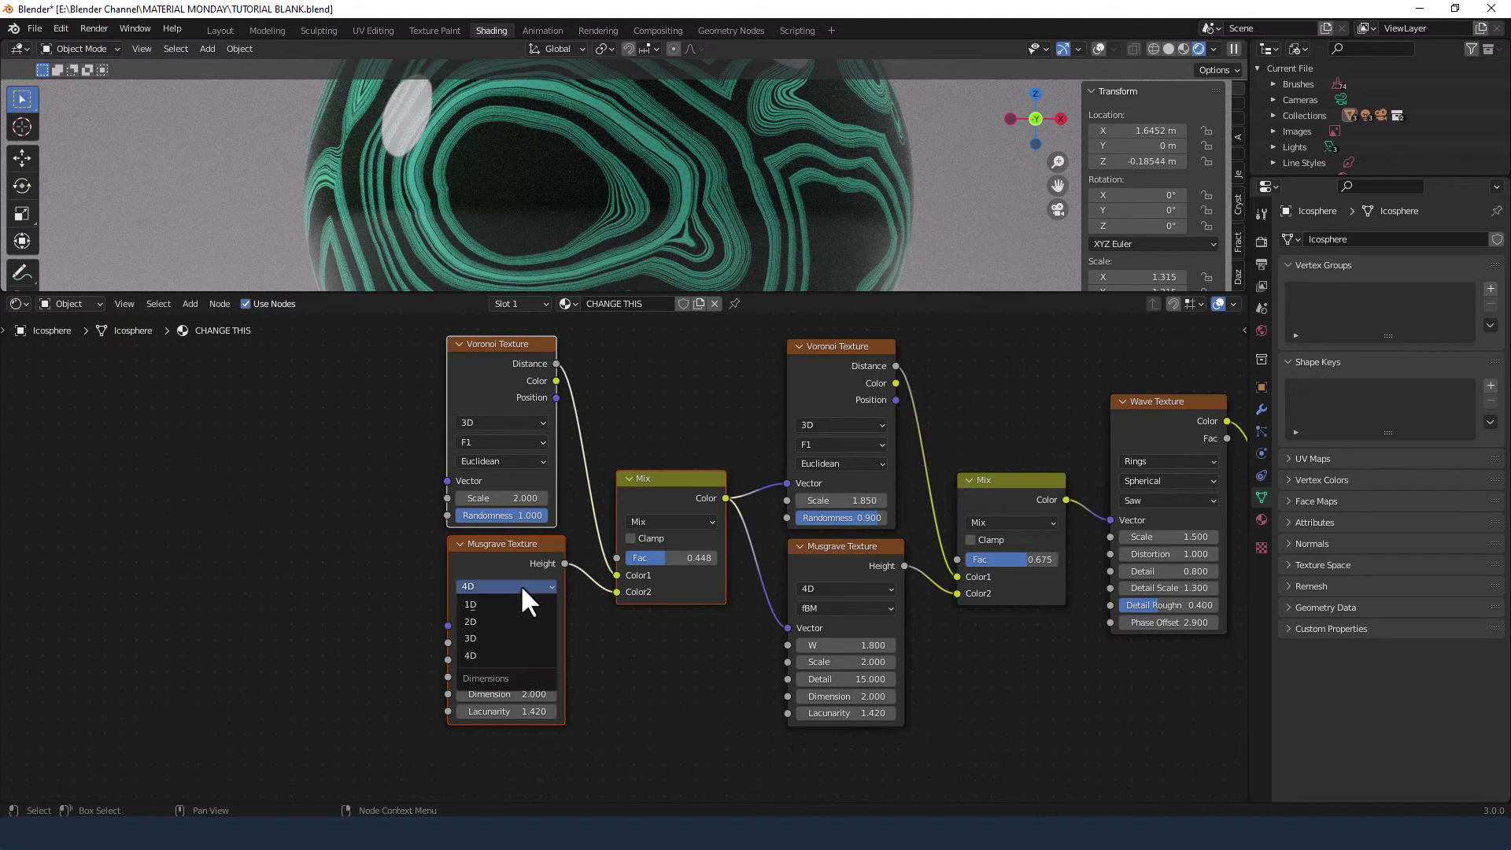
left_click(508, 634)
left_click(509, 638)
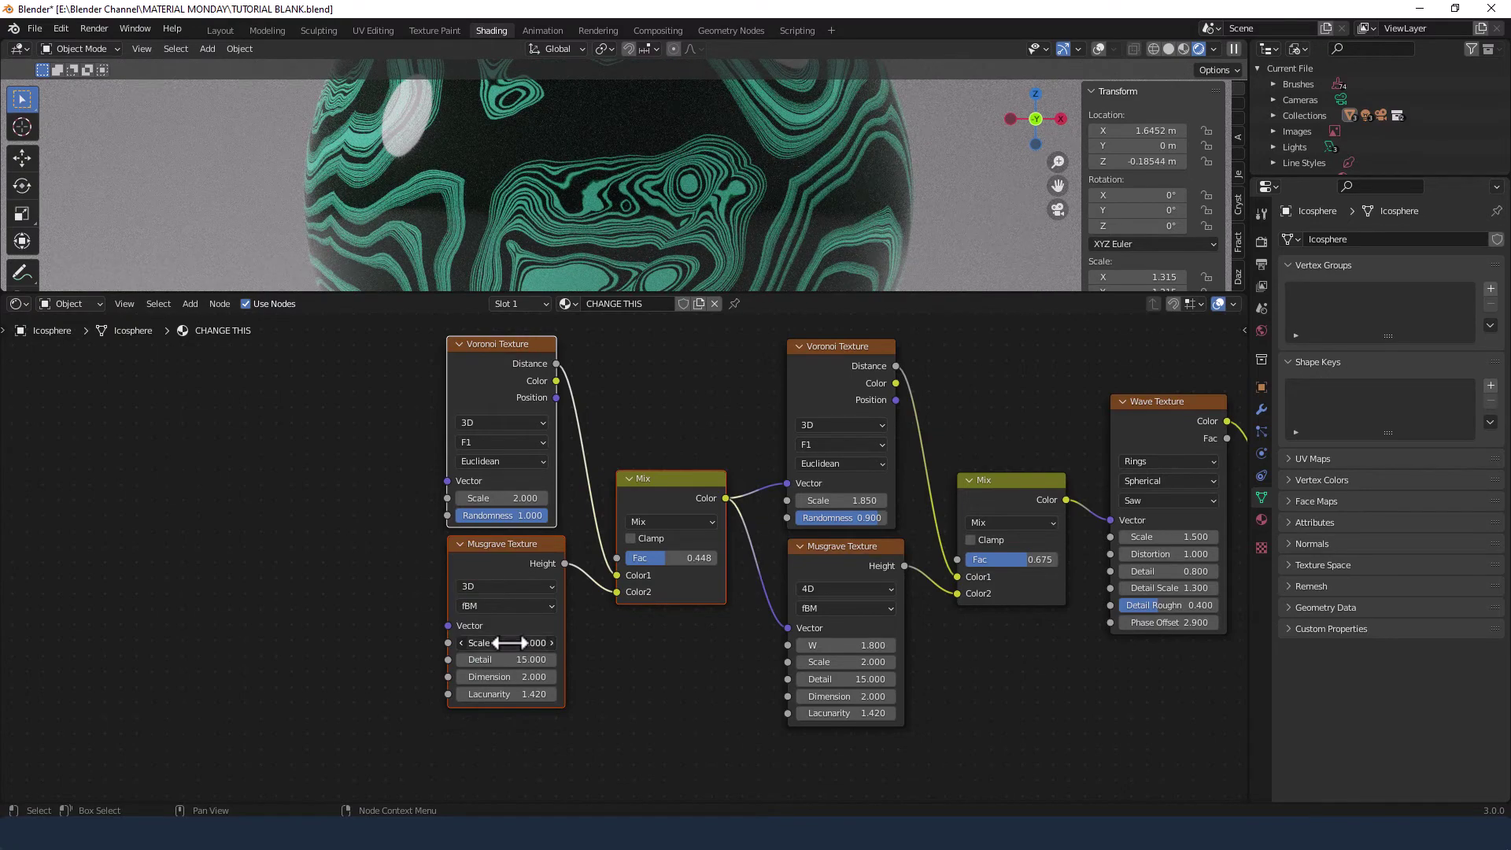
type("1")
key("Tab")
type("1")
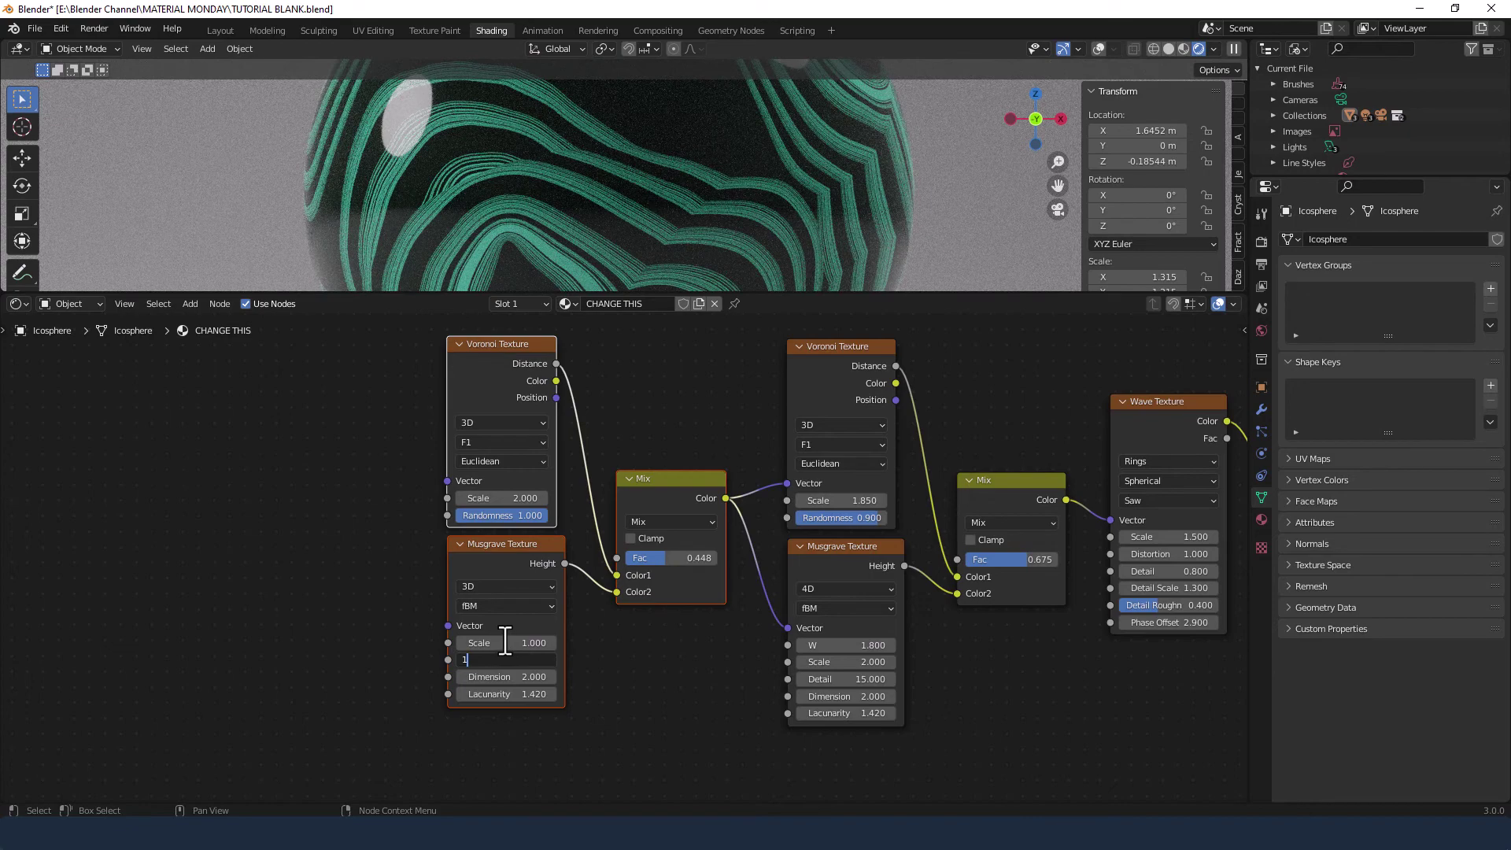
key("Tab")
Set the Musgrave Dimension to 3.3 and Lacunarity to 1.05.
type("3.3")
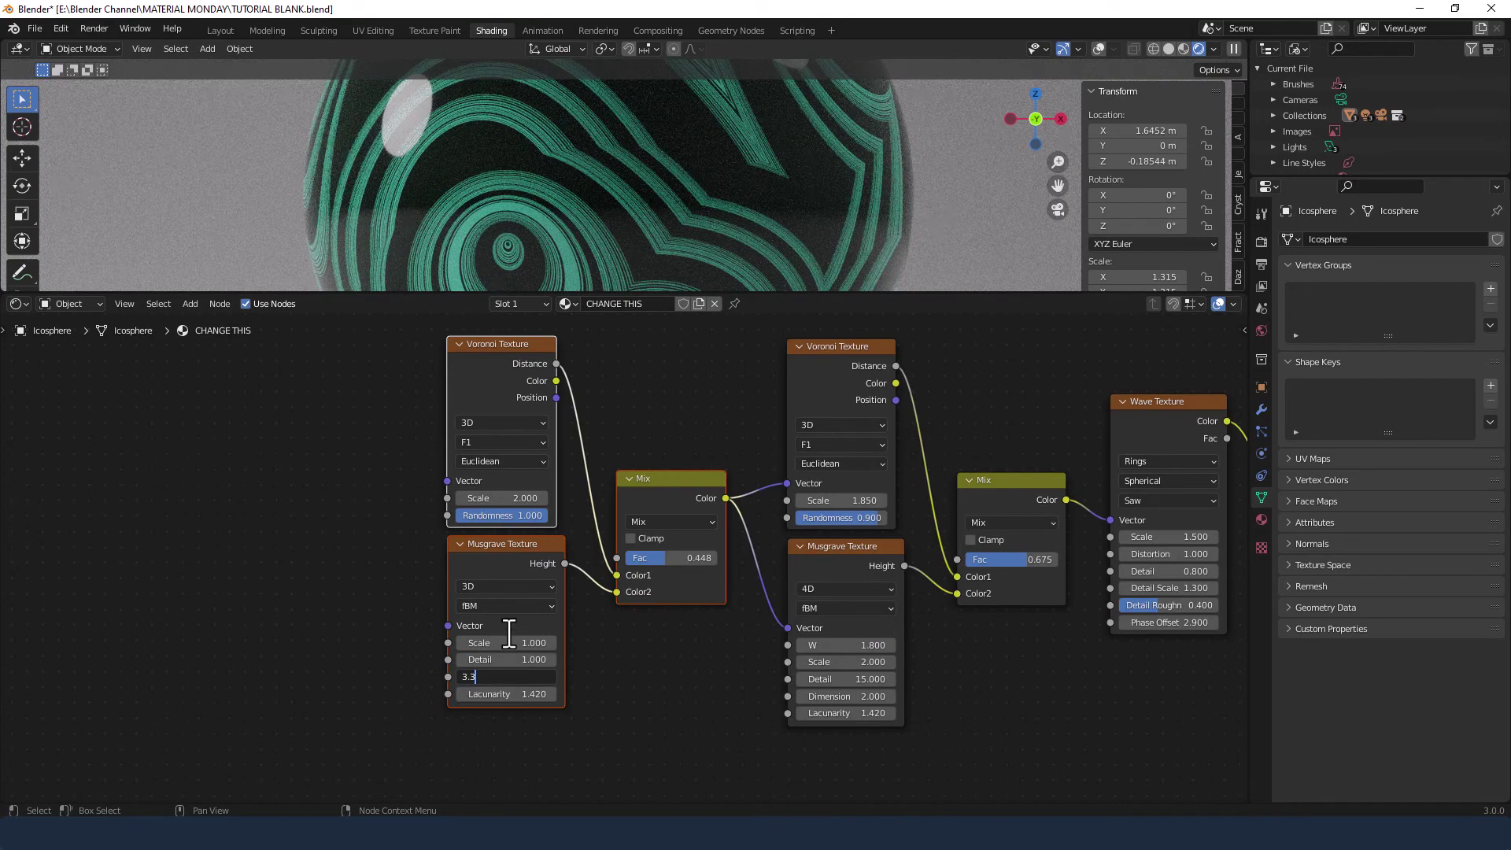
key("Tab")
type("10.5")
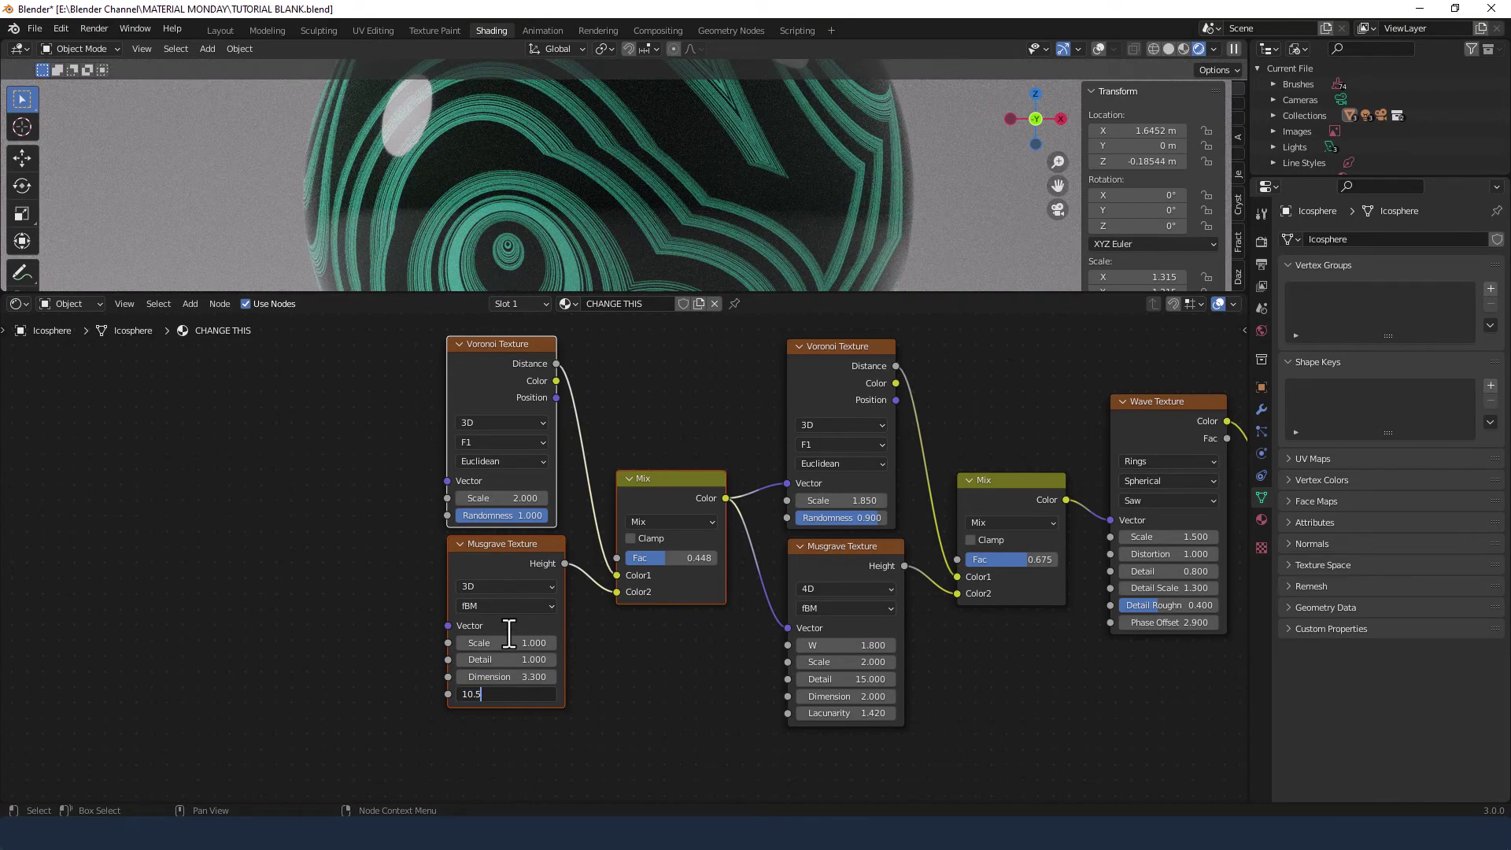
key("BackSpace")
key("BackSpace")
key("BackSpace")
type(".05")
key("Return")
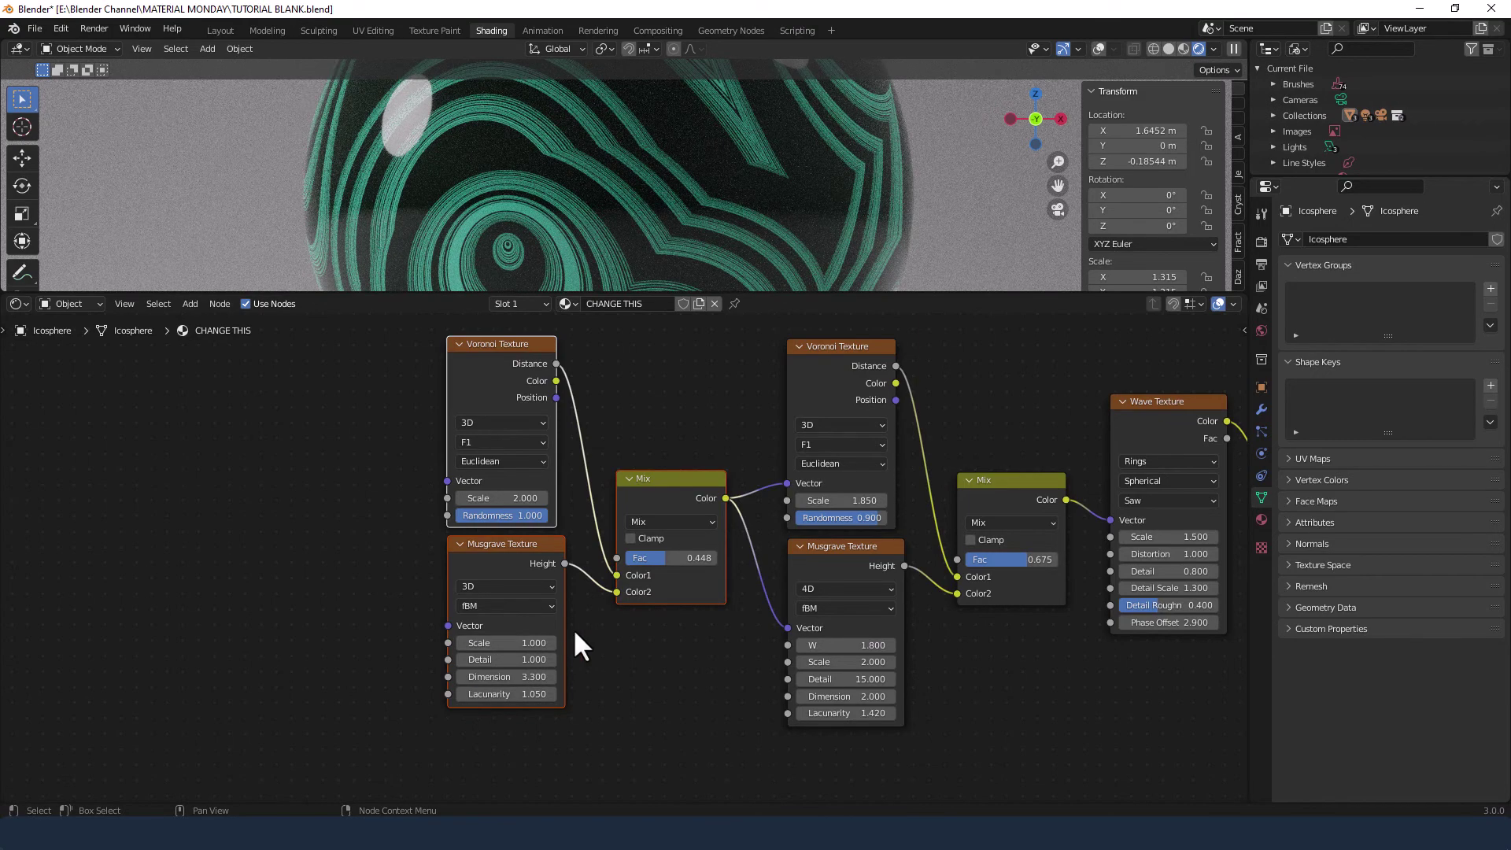
scroll(595, 643, "down", 1)
Add Texture Coordinate and Mapping nodes to the first Voronoi with Ctrl+T, linking Object into Mapping Vector.
scroll(595, 642, "down", 1)
middle_click_drag(361, 574, 435, 620)
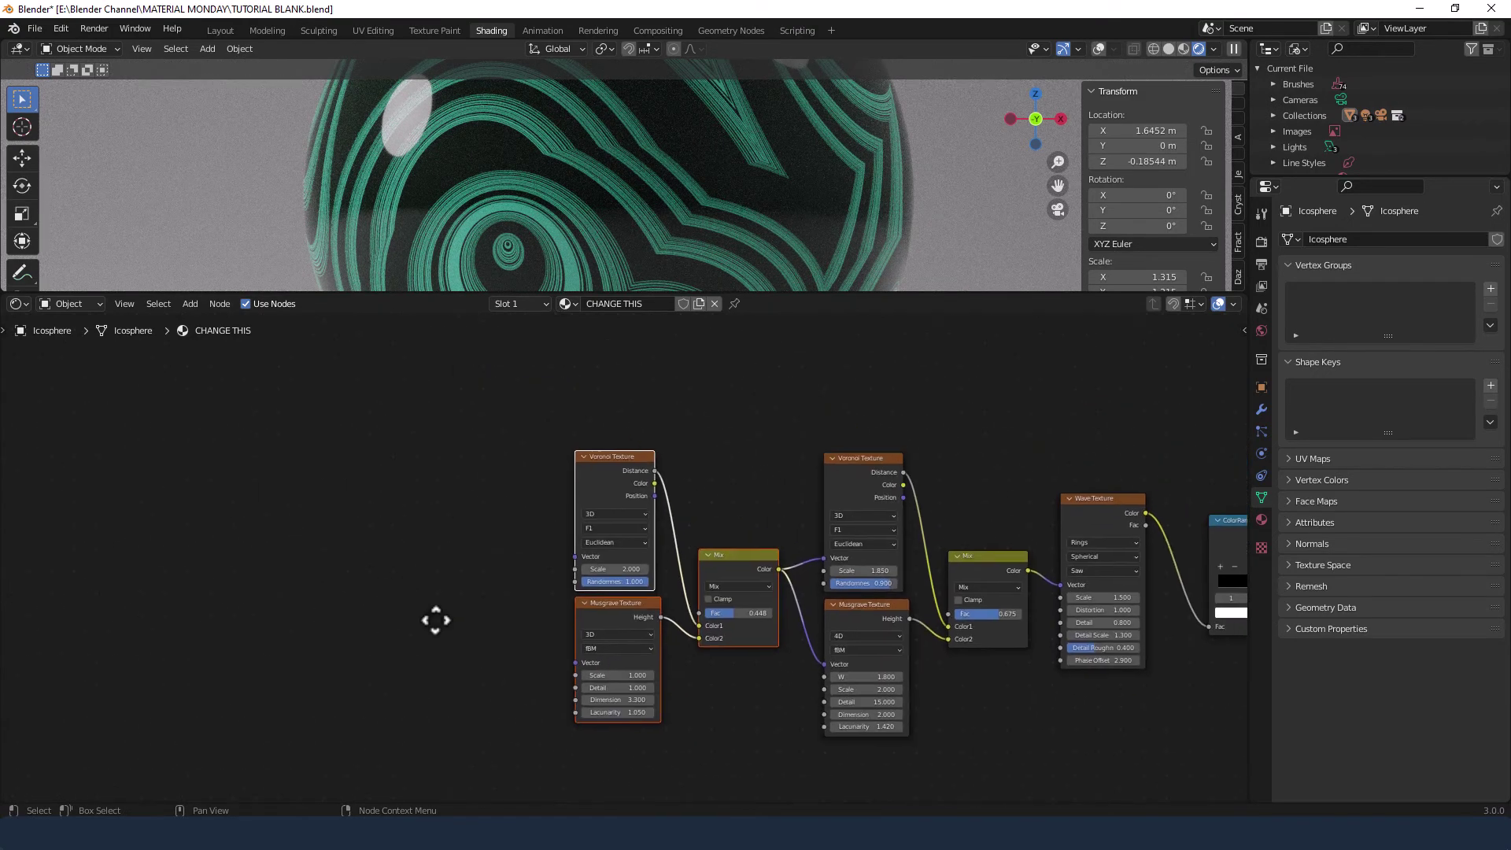
left_click(594, 460)
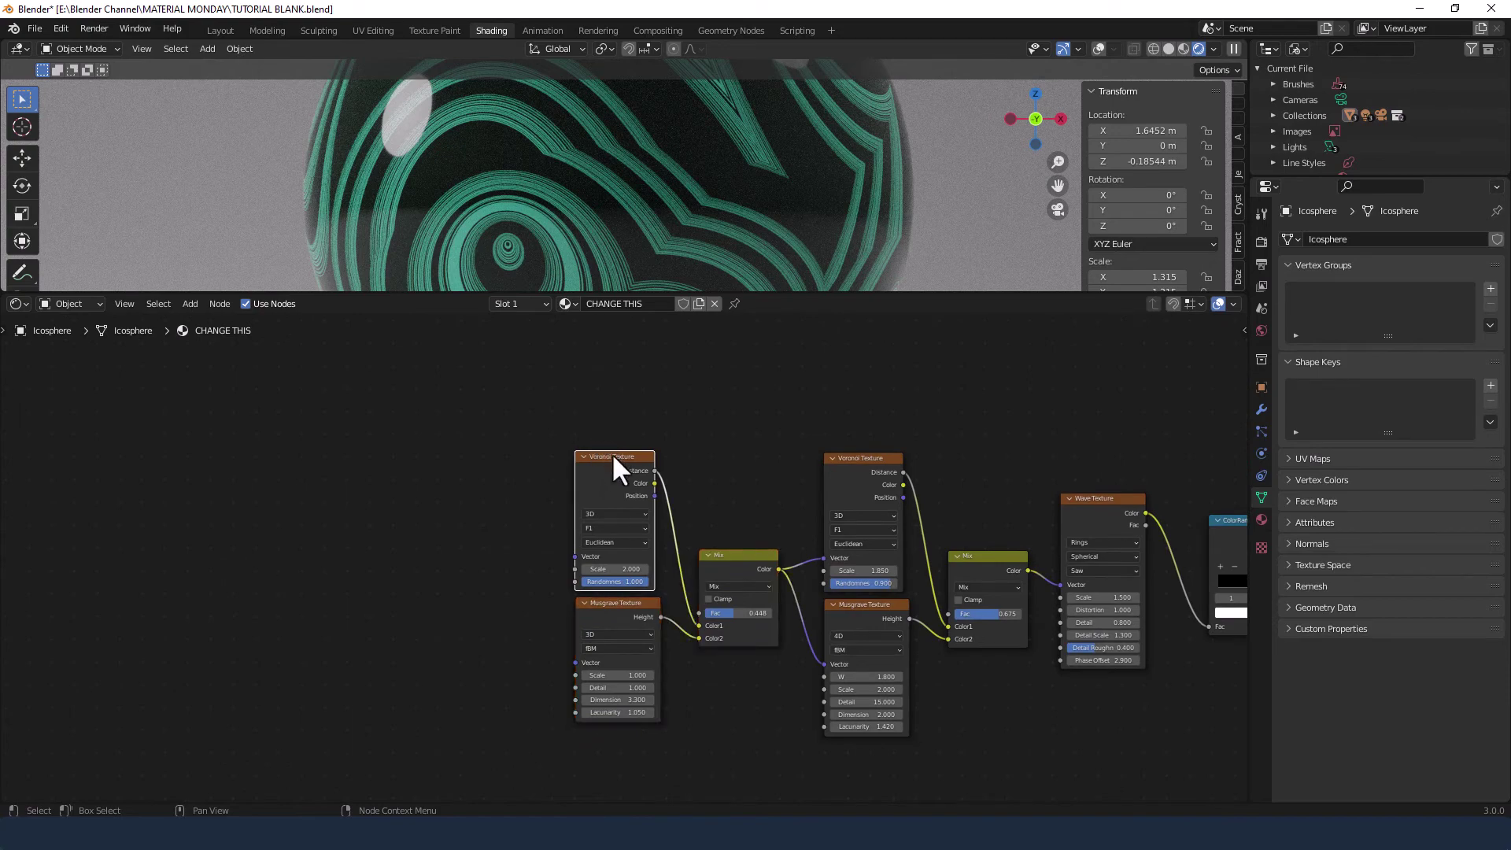
key("ctrl+t")
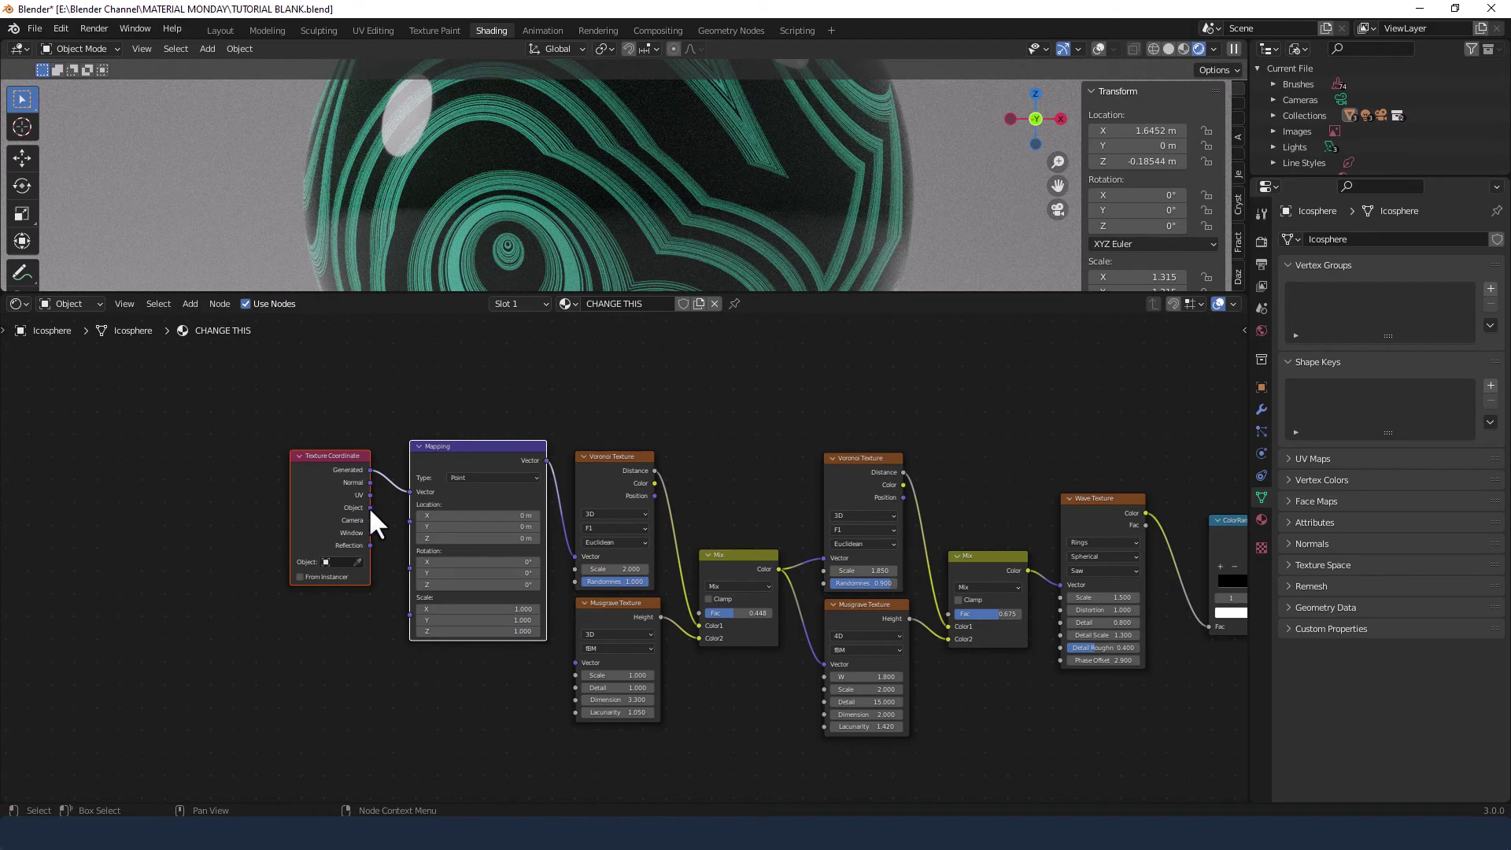
left_click_drag(370, 508, 405, 493)
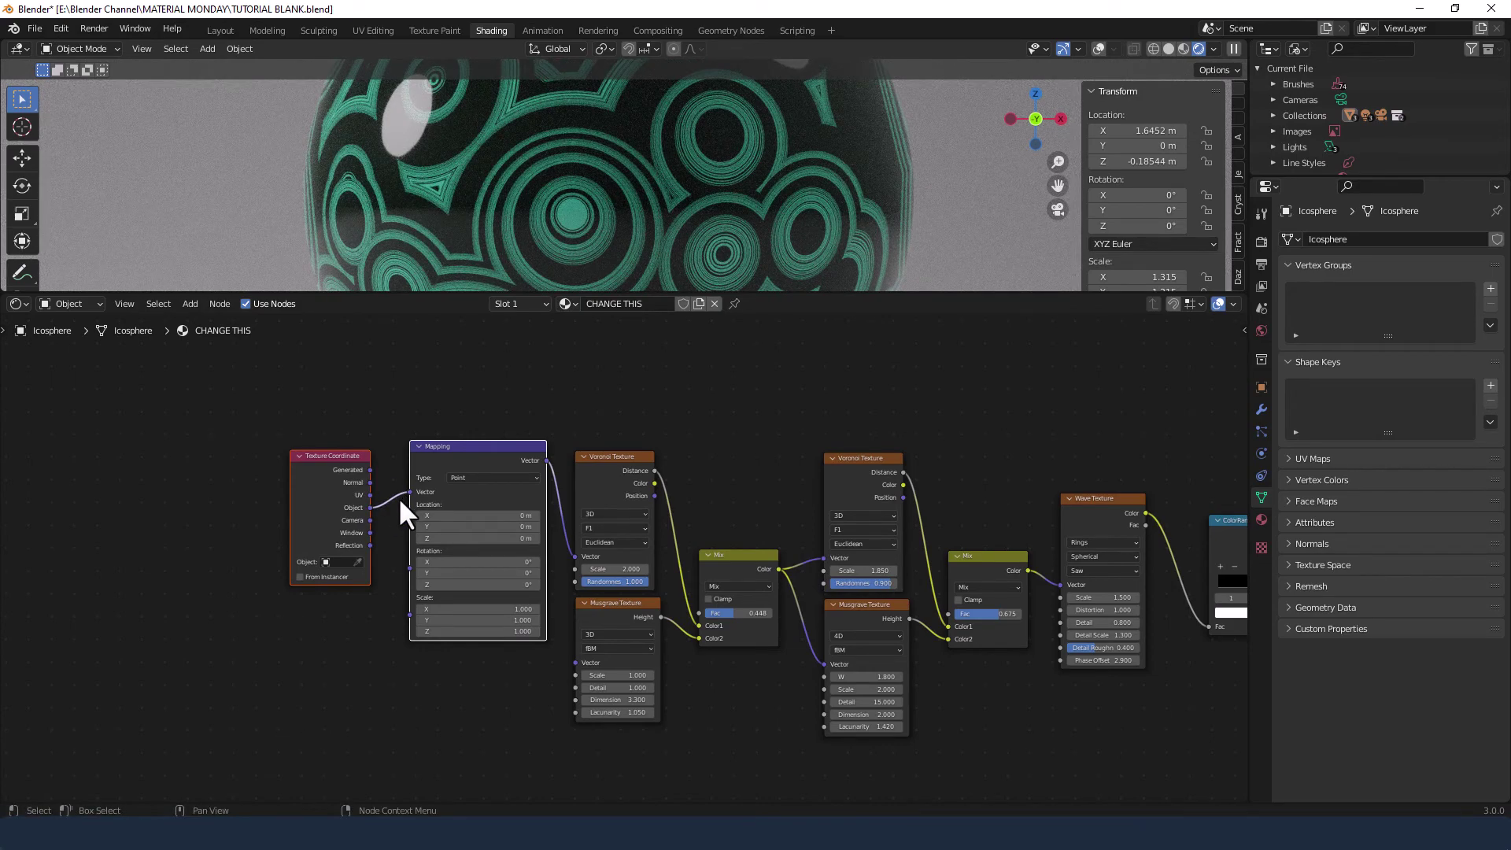
scroll(770, 461, "down", 1)
middle_click_drag(881, 445, 602, 400)
scroll(601, 401, "down", 1)
scroll(600, 402, "down", 1)
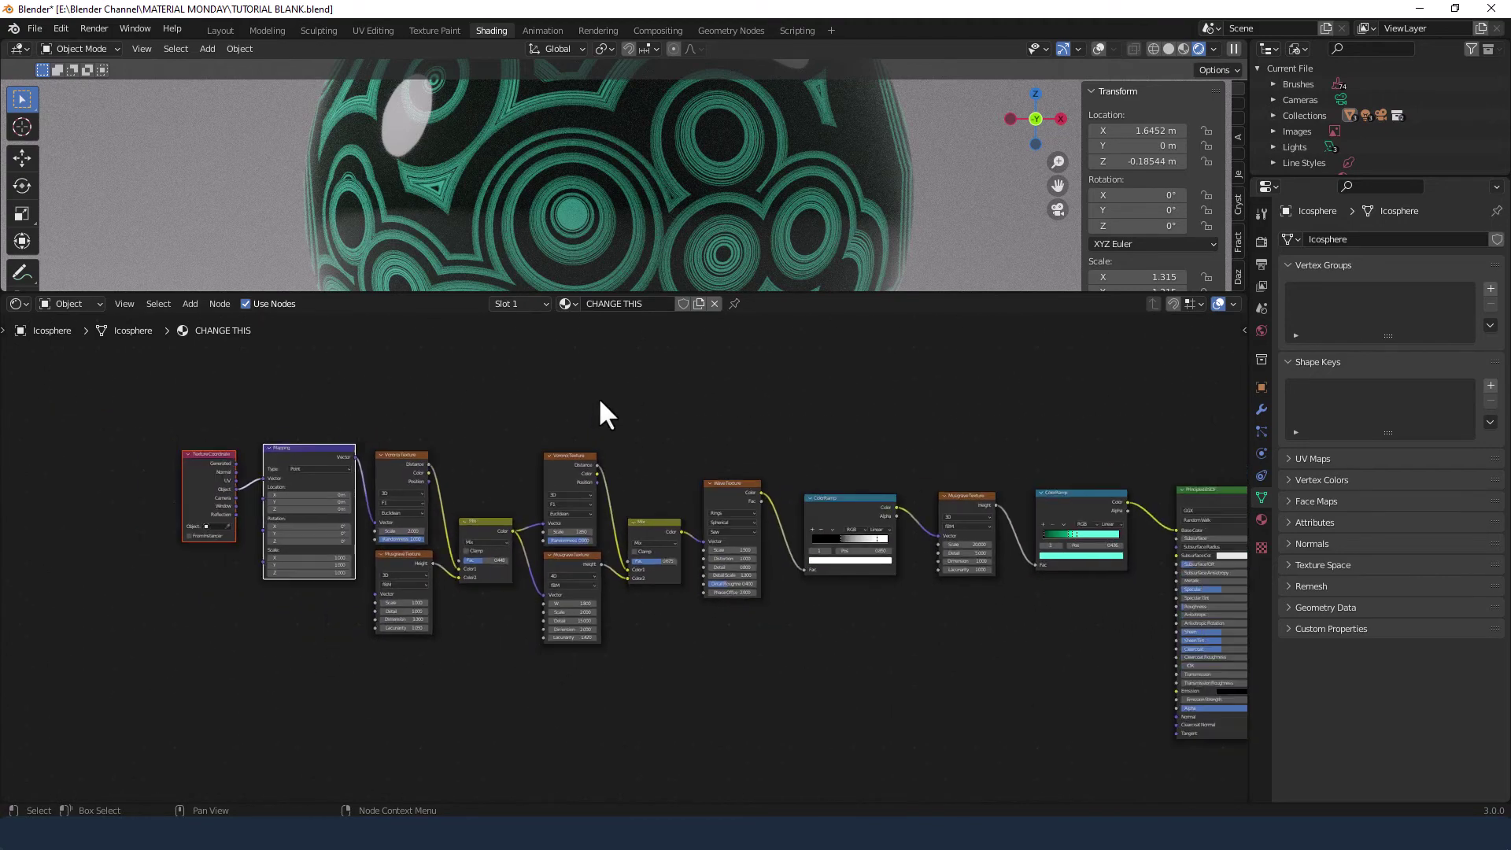
scroll(685, 412, "down", 1)
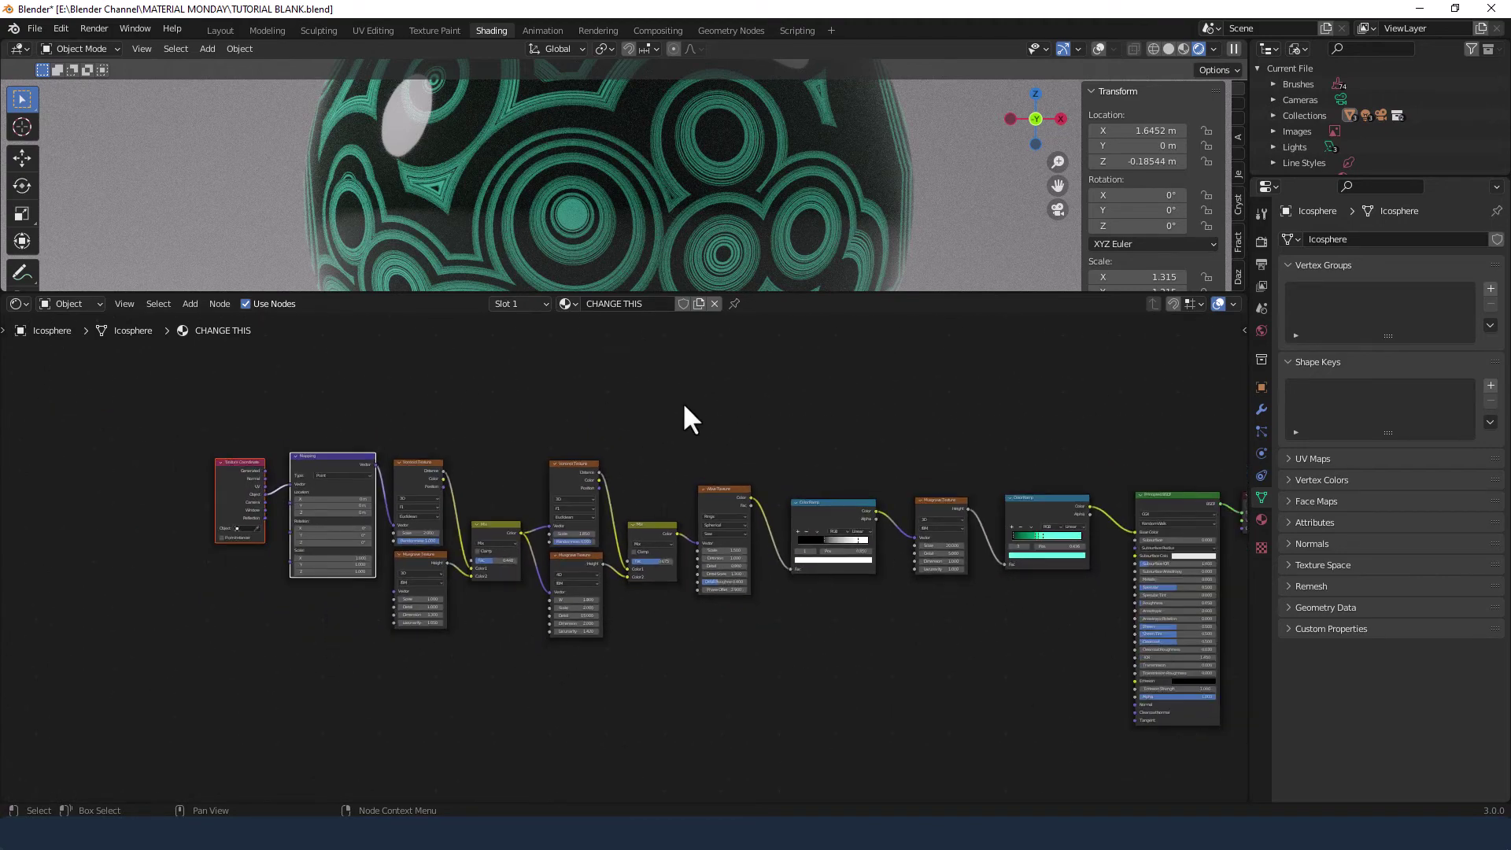
middle_click_drag(684, 411, 572, 401)
Show Render Properties Sampling > Render: 1024 max samples, 0.0100 noise threshold, OpenImageDenoise.
scroll(607, 397, "up", 2)
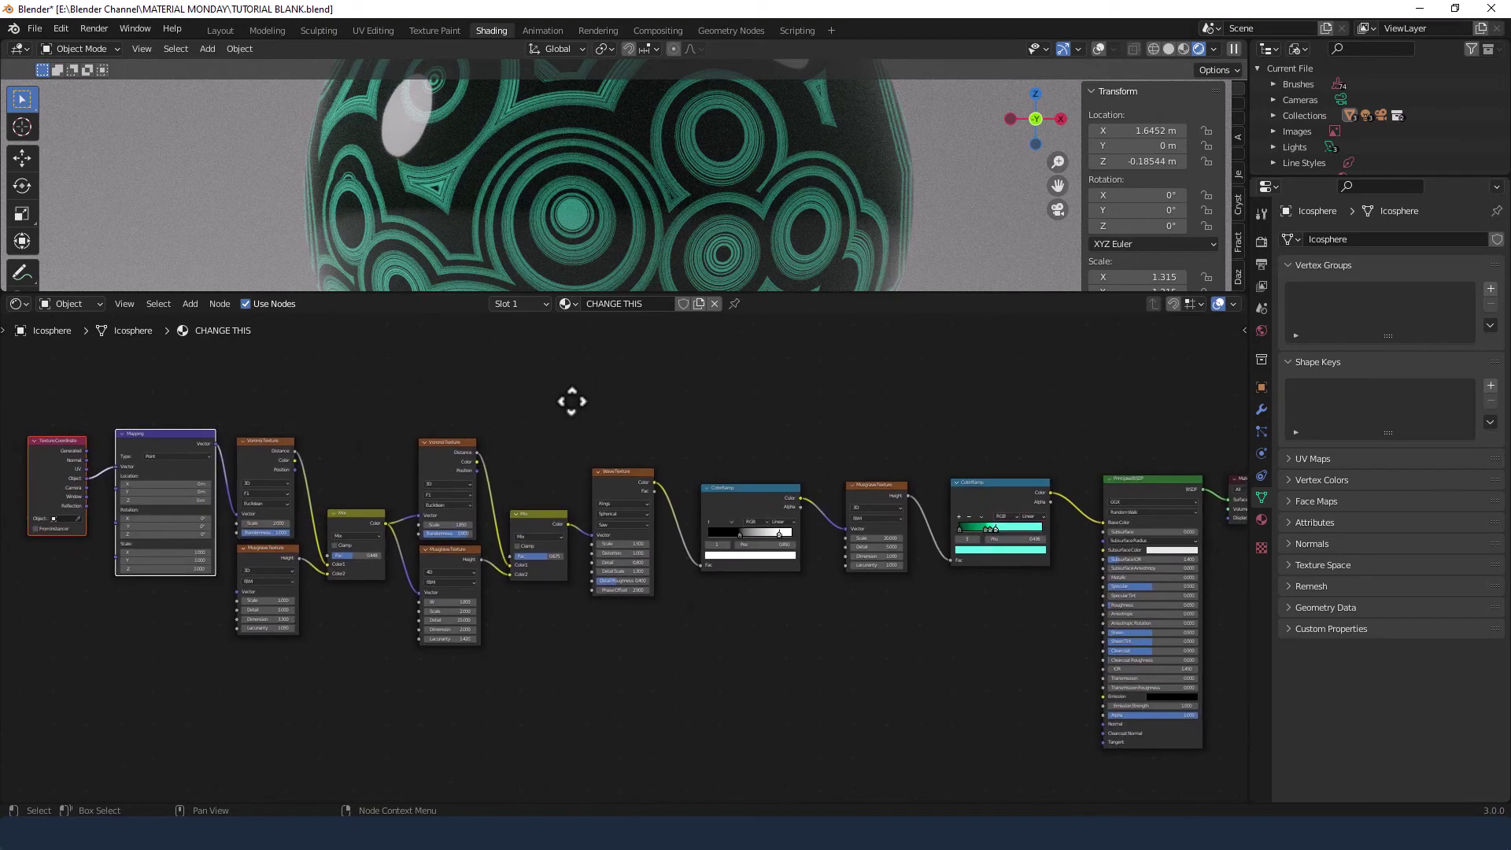
left_click(1261, 243)
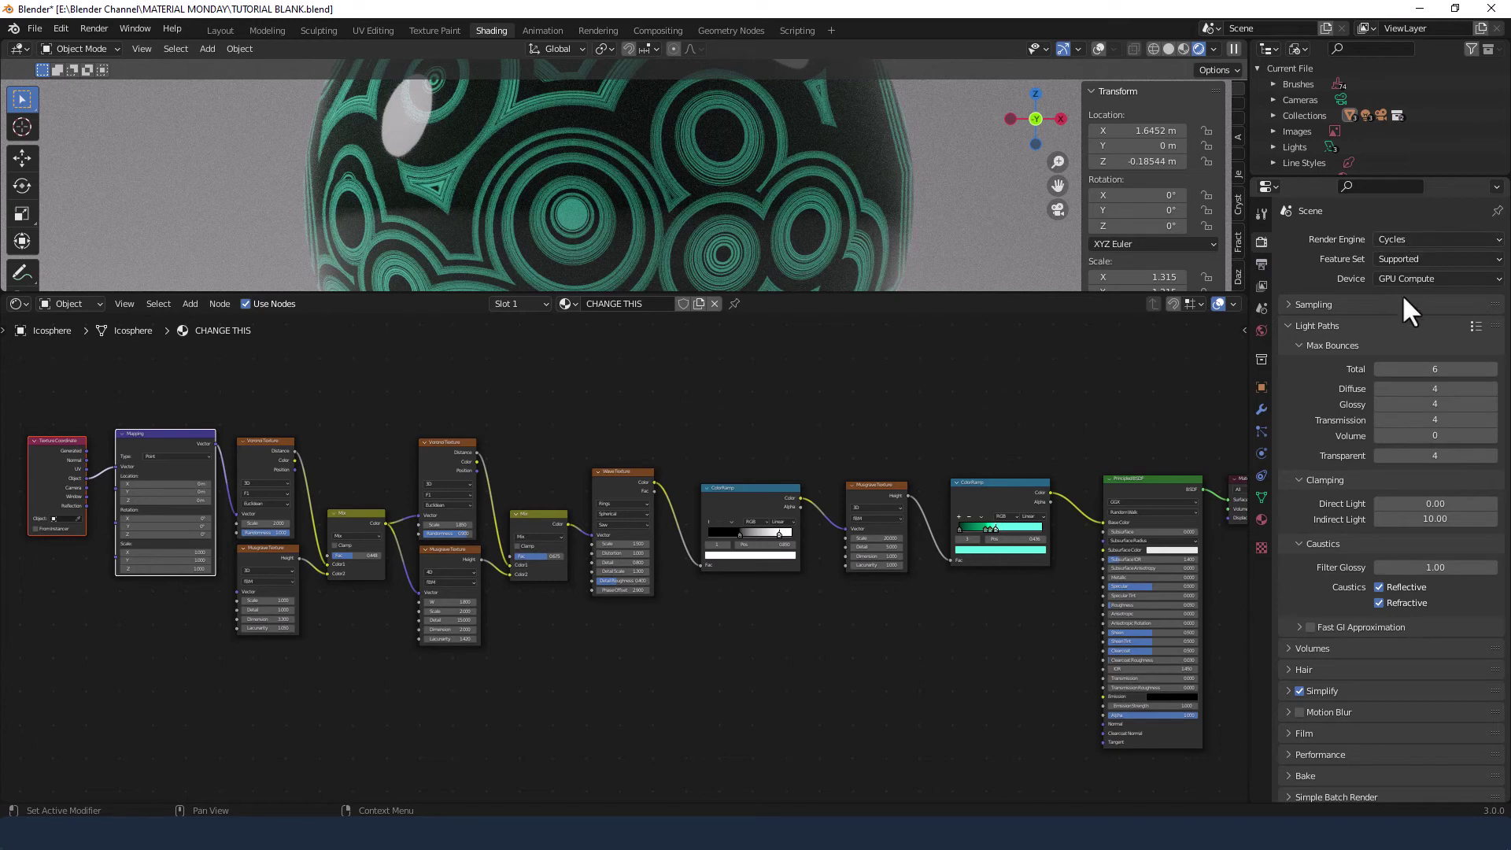
left_click(1303, 304)
left_click(1307, 344)
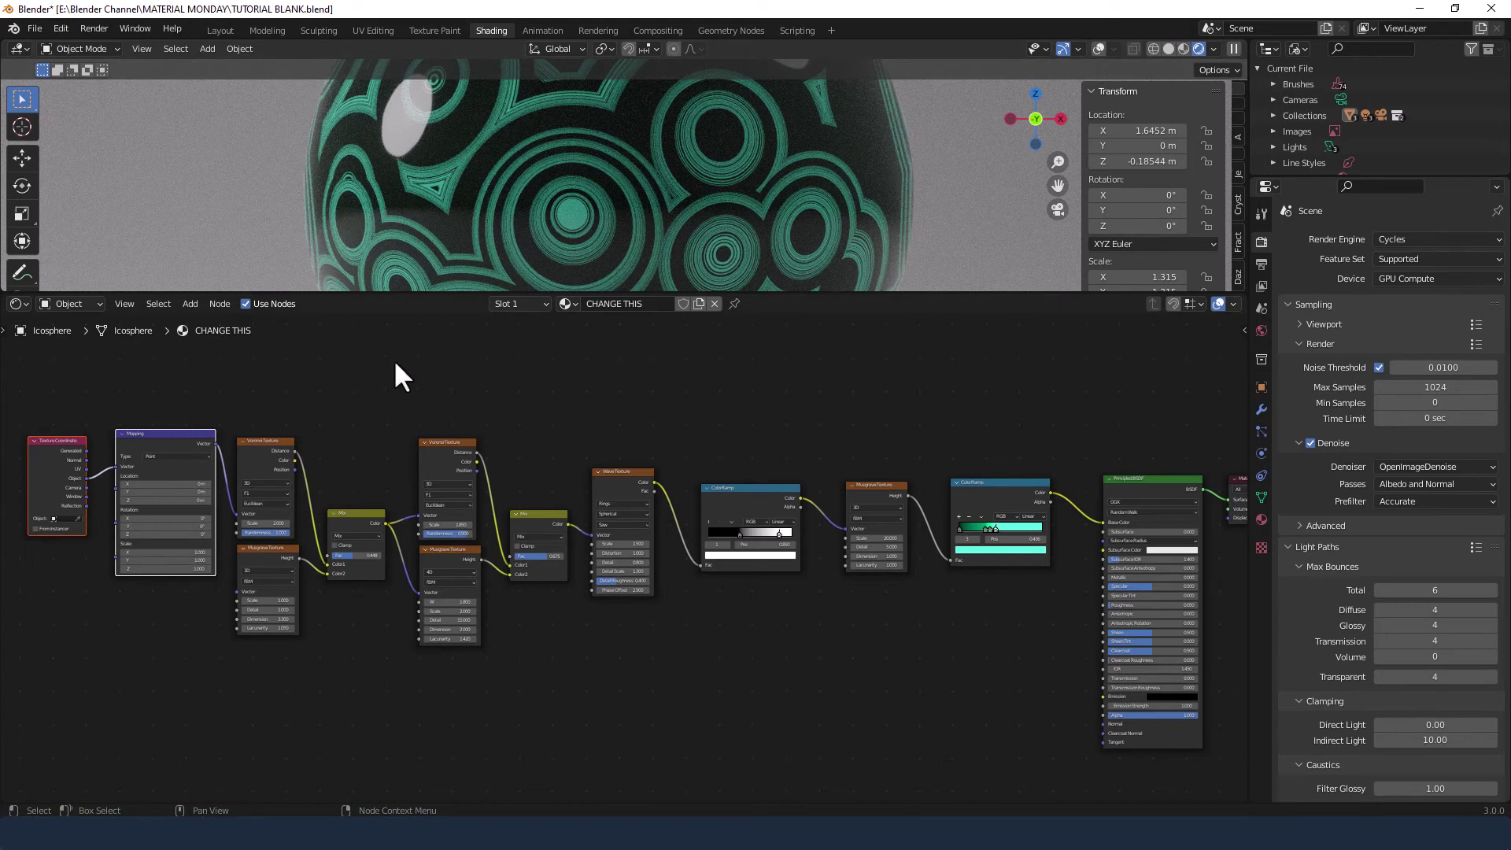
Open the Render menu to render the final Cycles image.
left_click(90, 29)
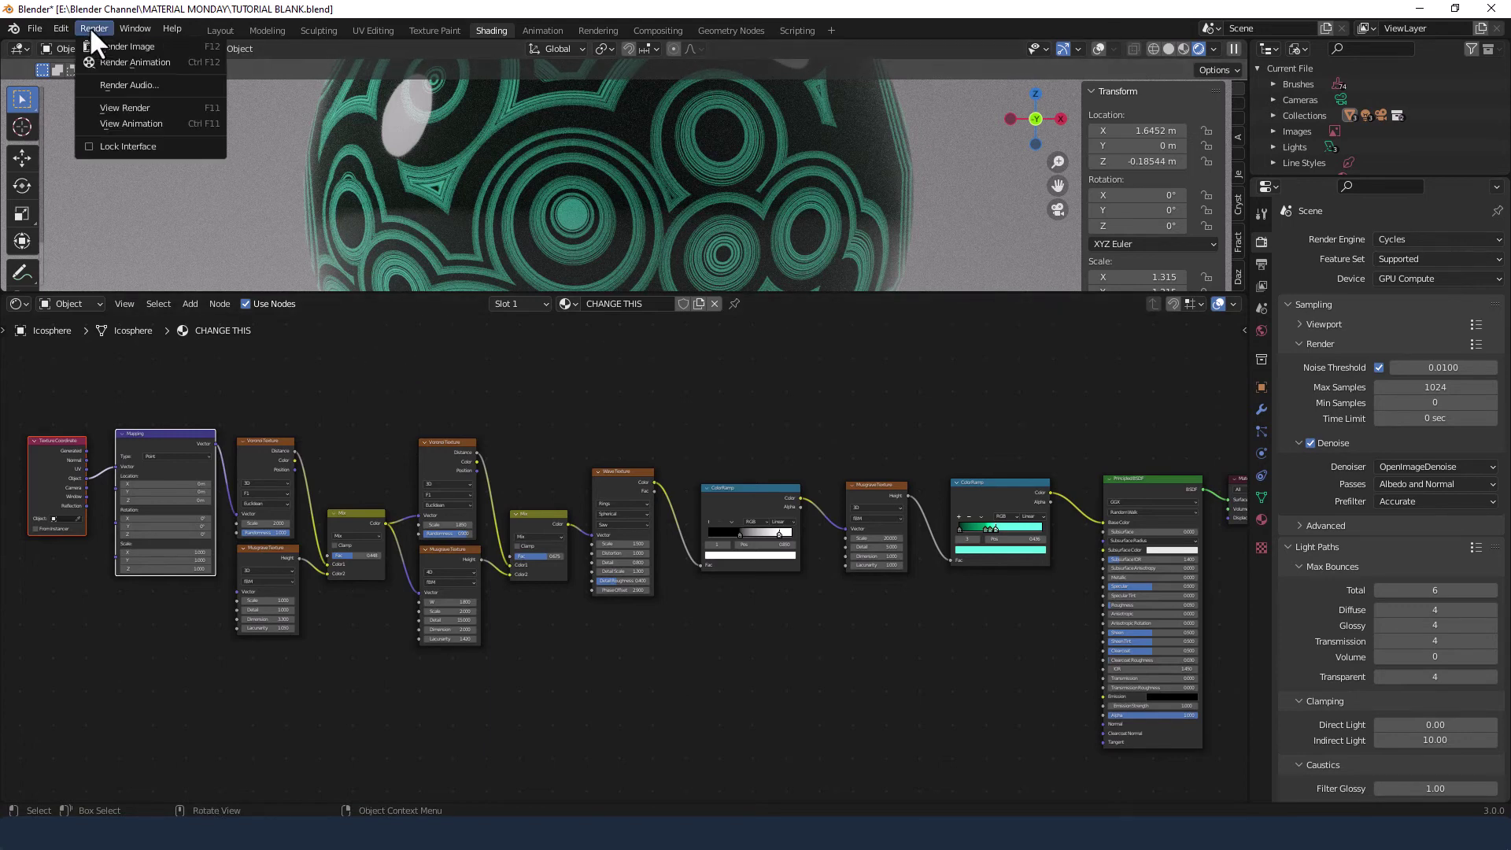